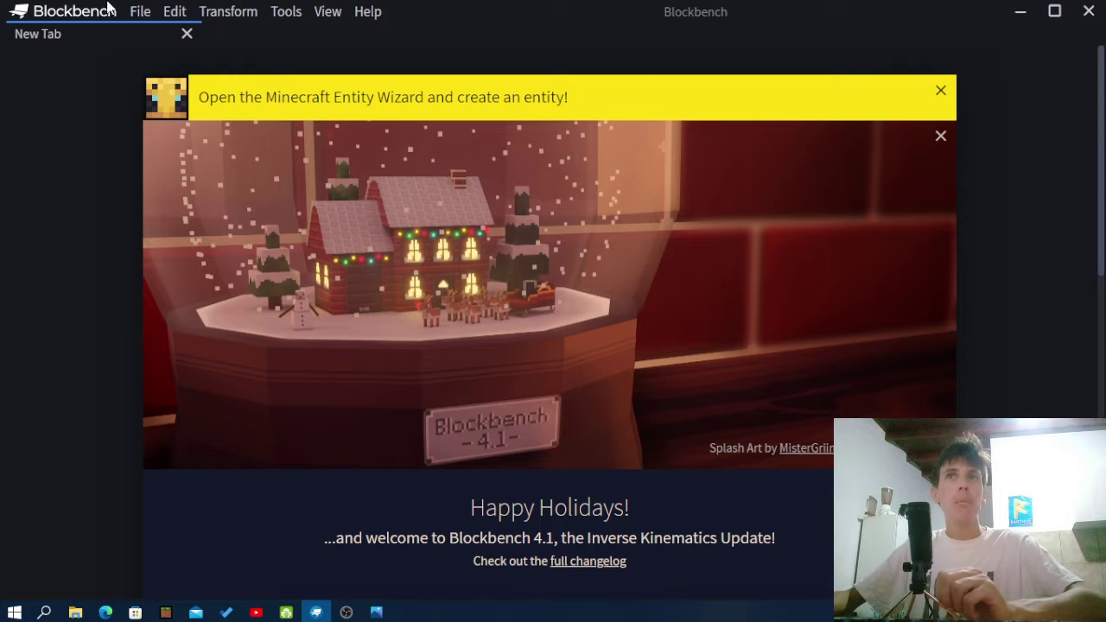
- Create a new Bedrock Model project with file name and model identifier suricata, Box UV mode and a 16 × 16 texture size
{"action": "left_click", "coordinate": [142, 13]}
{"action": "mouse_move", "coordinate": [168, 40]}
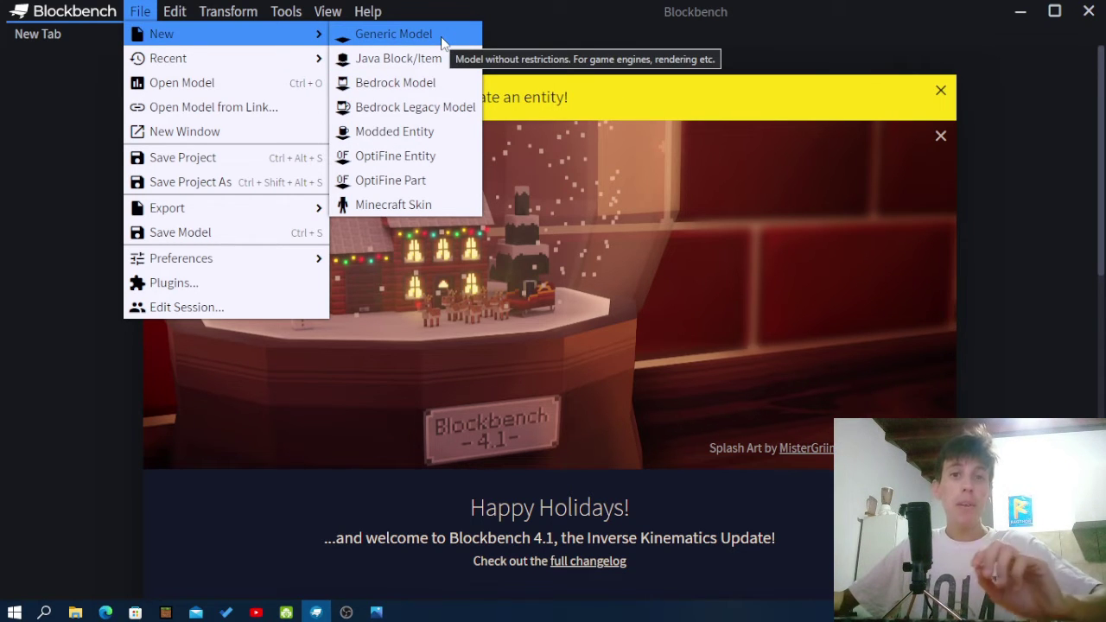
{"action": "left_click", "coordinate": [418, 85]}
{"action": "left_click_drag", "start_coordinate": [597, 91], "coordinate": [611, 168]}
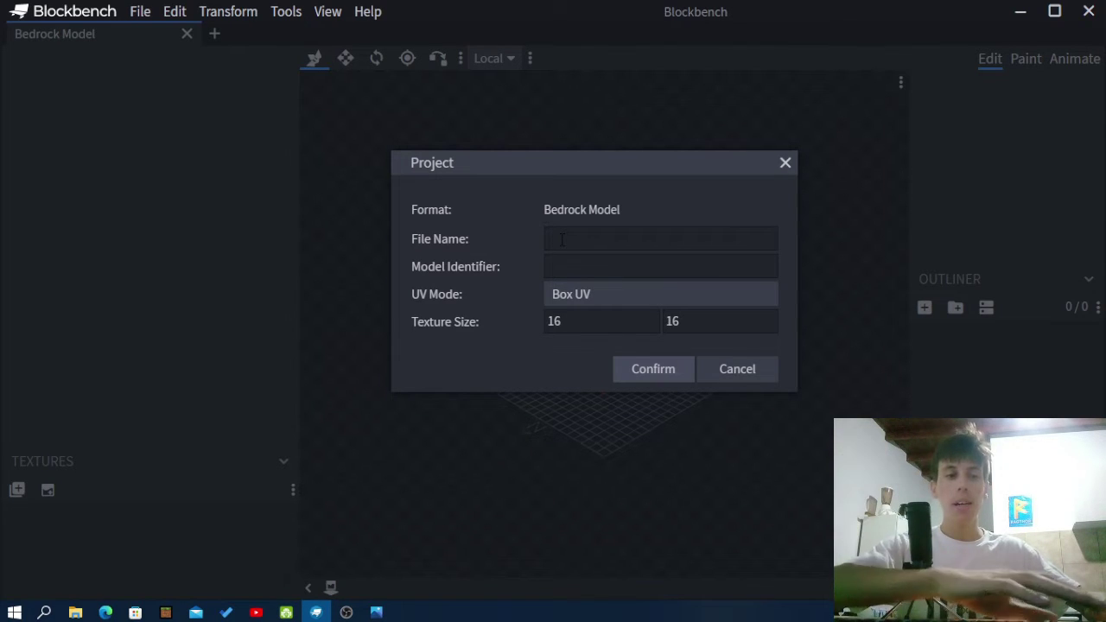
{"action": "type", "text": "icata"}
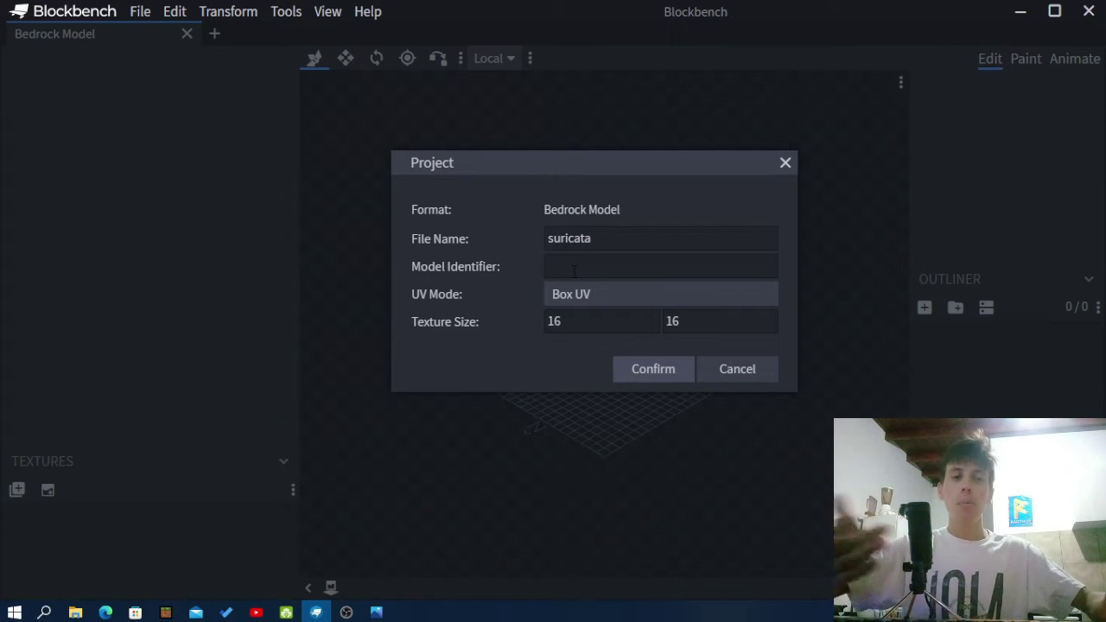
{"action": "type", "text": "suricata"}
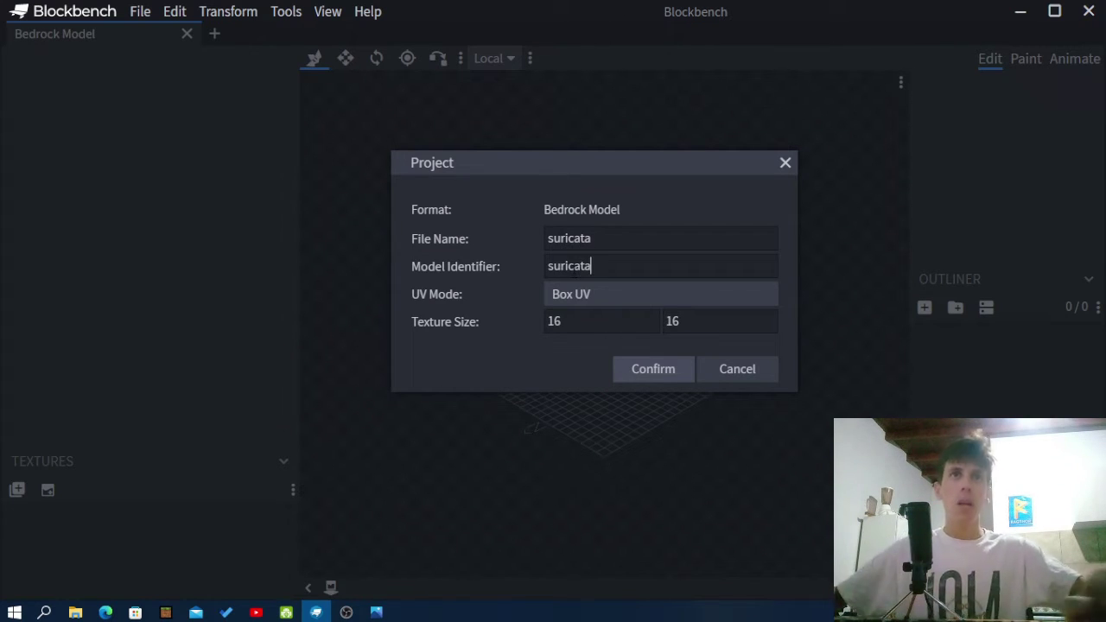
{"action": "left_click", "coordinate": [577, 296]}
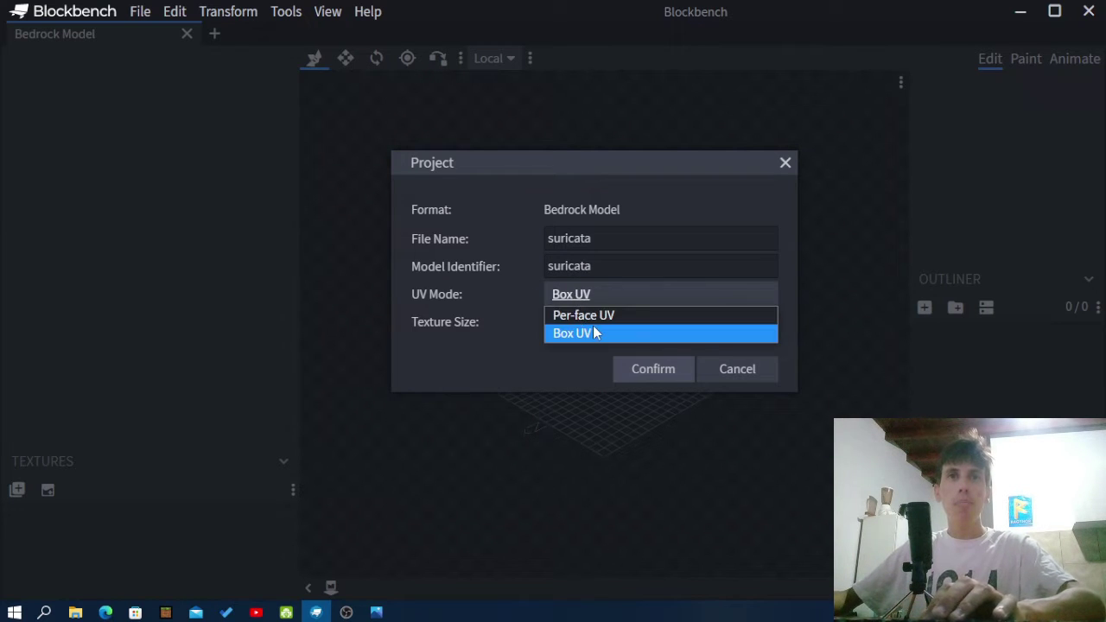
{"action": "left_click", "coordinate": [587, 333]}
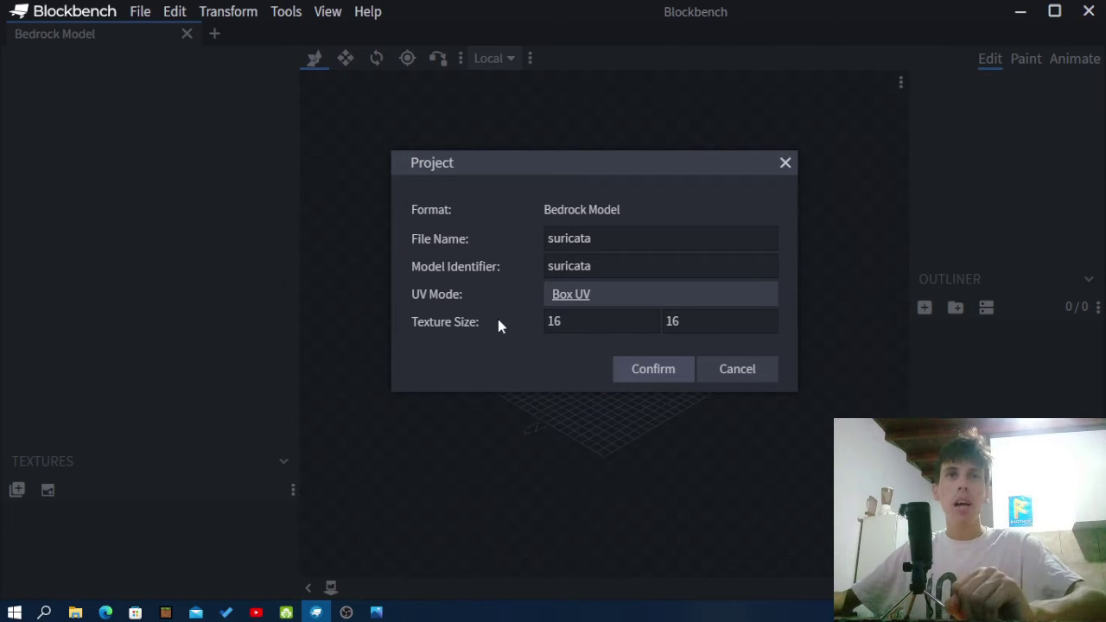
{"action": "left_click", "coordinate": [650, 374]}
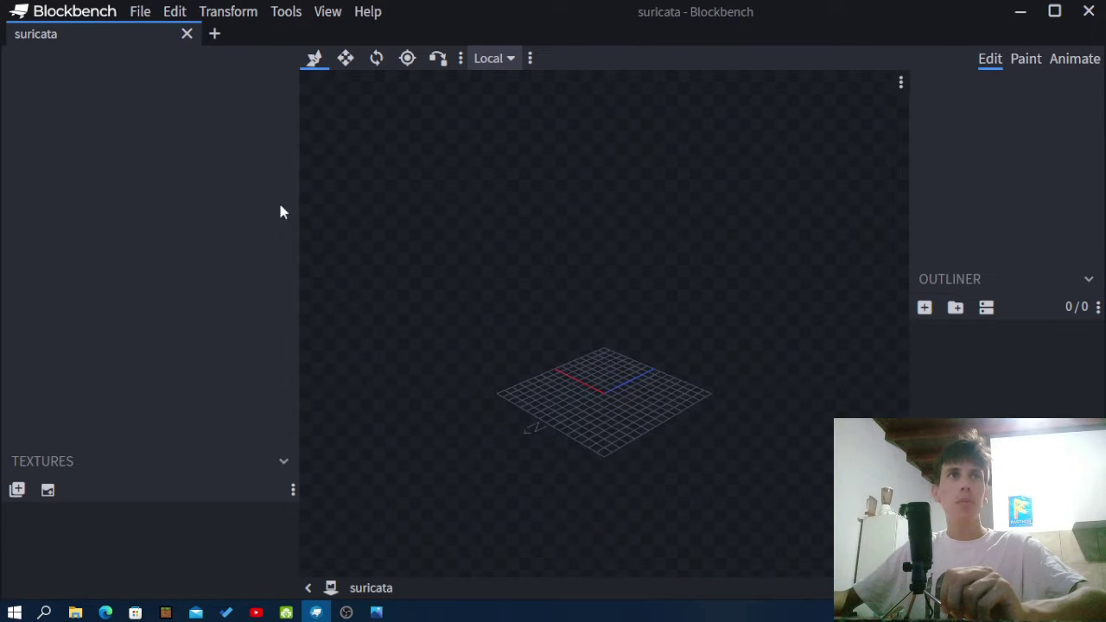
- Narrow the Textures sidebar to enlarge the viewport and inspect the empty grid from several angles and distances
{"action": "left_click_drag", "start_coordinate": [294, 203], "coordinate": [224, 207]}
{"action": "left_click_drag", "start_coordinate": [630, 337], "coordinate": [714, 315]}
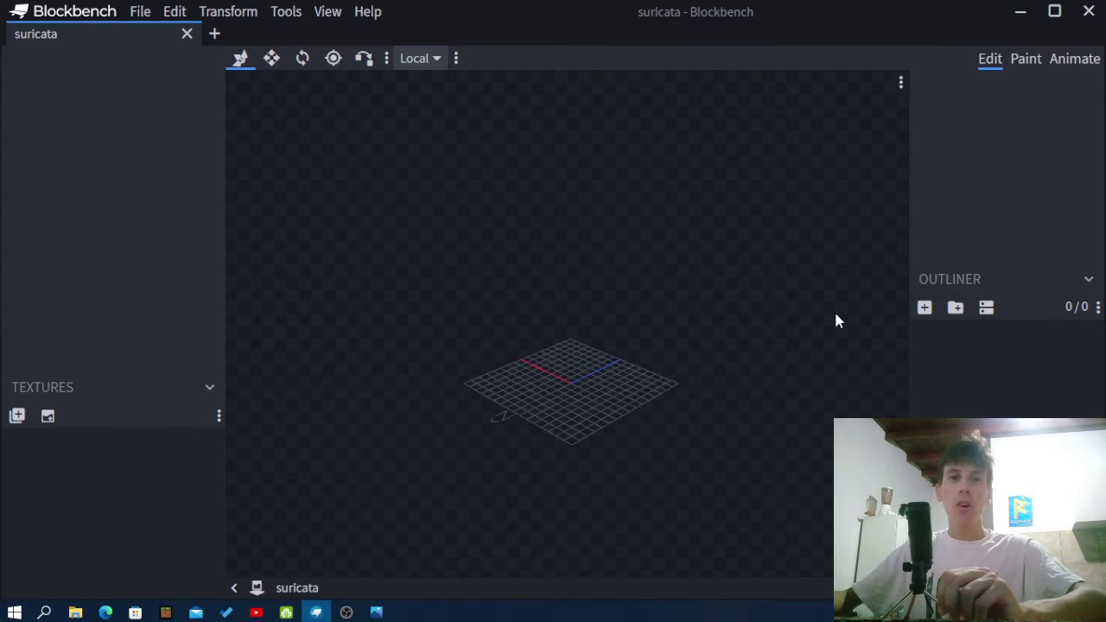
{"action": "right_click_drag", "start_coordinate": [734, 294], "coordinate": [873, 178]}
{"action": "left_click_drag", "start_coordinate": [873, 179], "coordinate": [736, 222]}
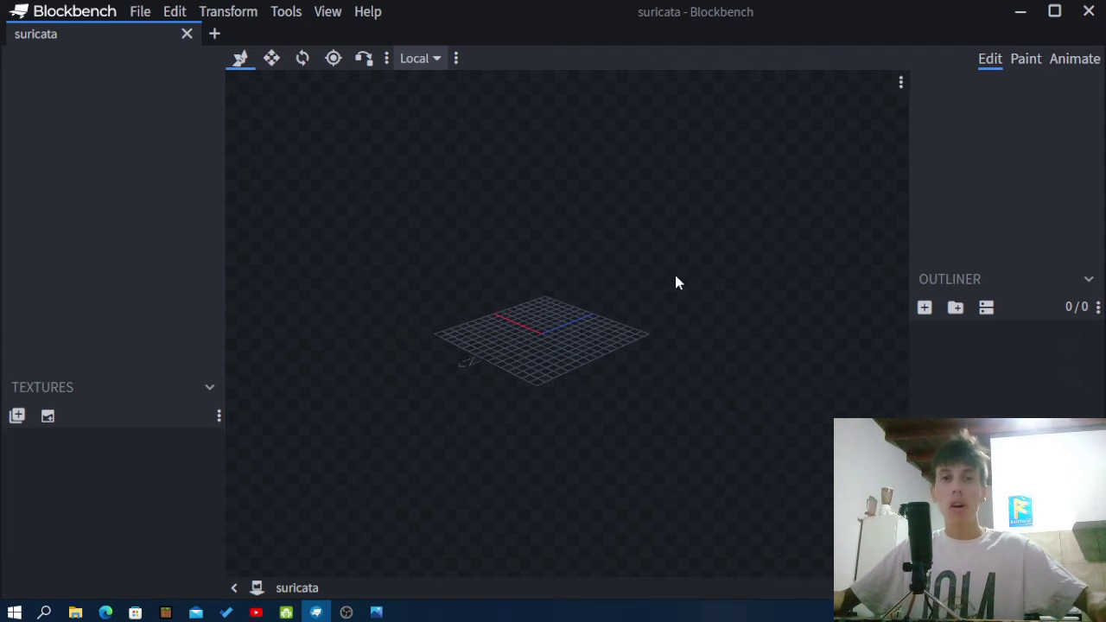
{"action": "scroll", "coordinate": [670, 302], "scroll_direction": "up", "scroll_amount": 5}
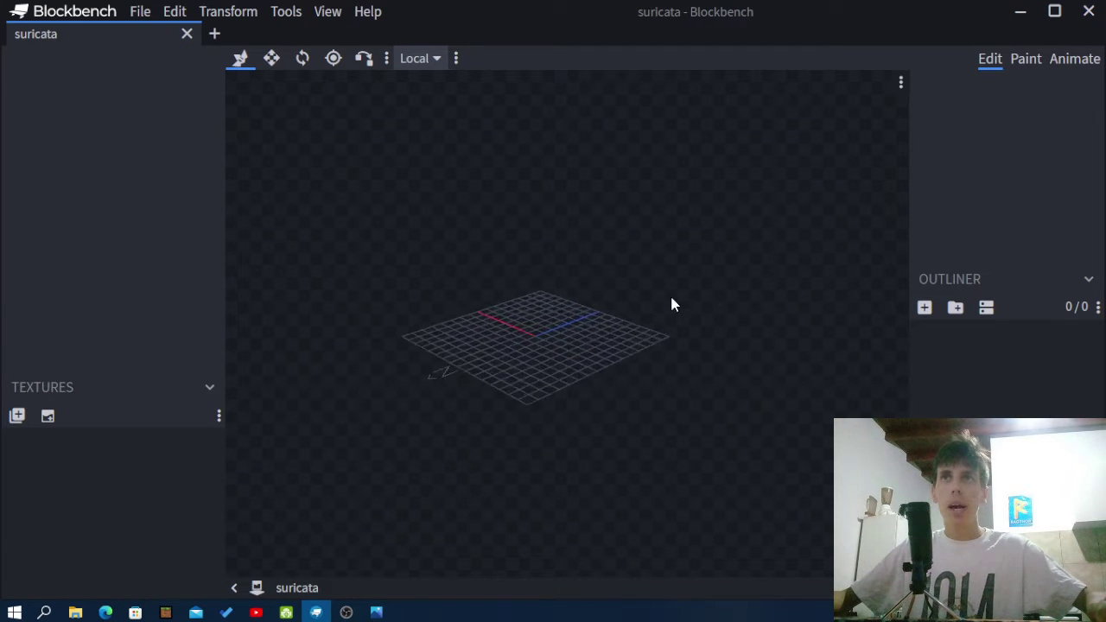
{"action": "scroll", "coordinate": [684, 304], "scroll_direction": "up", "scroll_amount": 1}
{"action": "scroll", "coordinate": [671, 270], "scroll_direction": "down", "scroll_amount": 4}
{"action": "scroll", "coordinate": [663, 270], "scroll_direction": "up", "scroll_amount": 2}
{"action": "scroll", "coordinate": [664, 272], "scroll_direction": "up", "scroll_amount": 1}
{"action": "scroll", "coordinate": [659, 274], "scroll_direction": "down", "scroll_amount": 3}
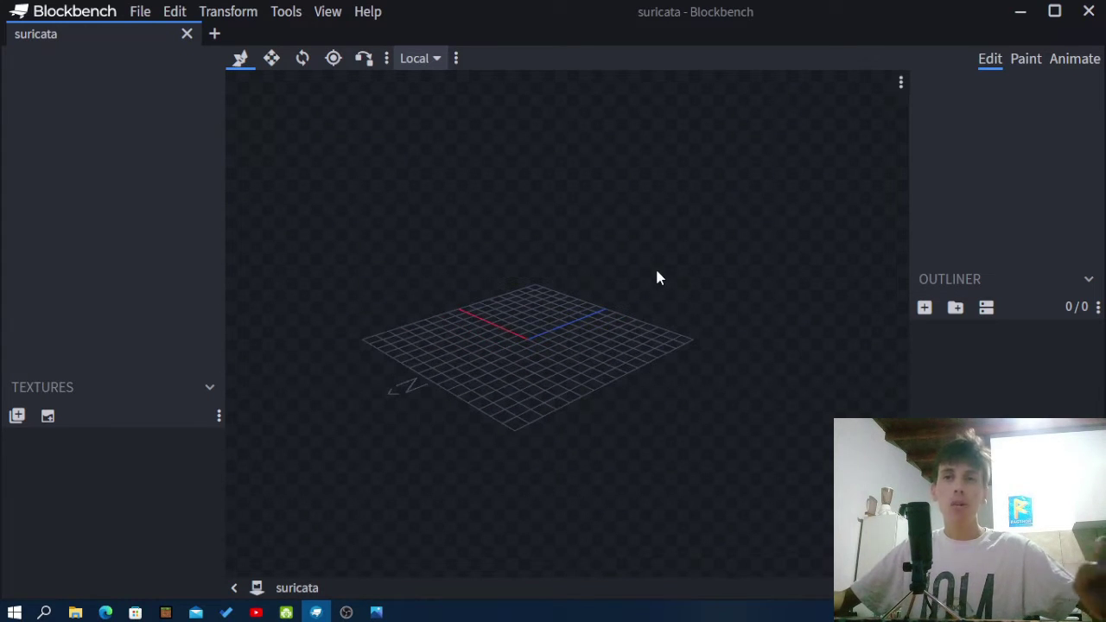
{"action": "left_click_drag", "start_coordinate": [657, 277], "coordinate": [618, 278]}
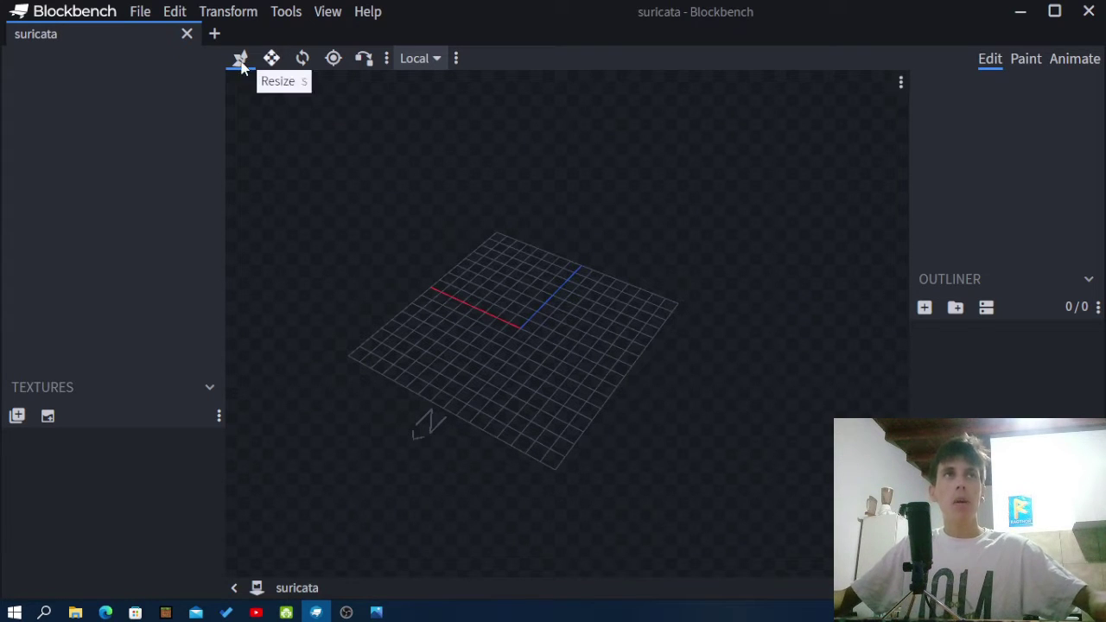
{"action": "left_click_drag", "start_coordinate": [612, 310], "coordinate": [703, 319]}
{"action": "left_click", "coordinate": [276, 66]}
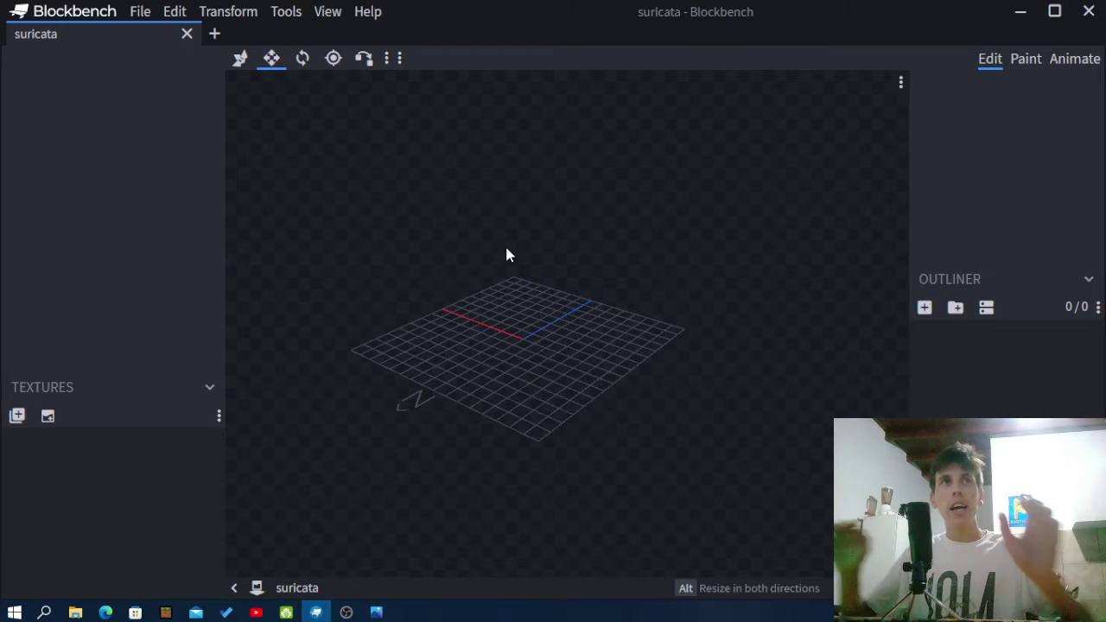
{"action": "left_click", "coordinate": [302, 60]}
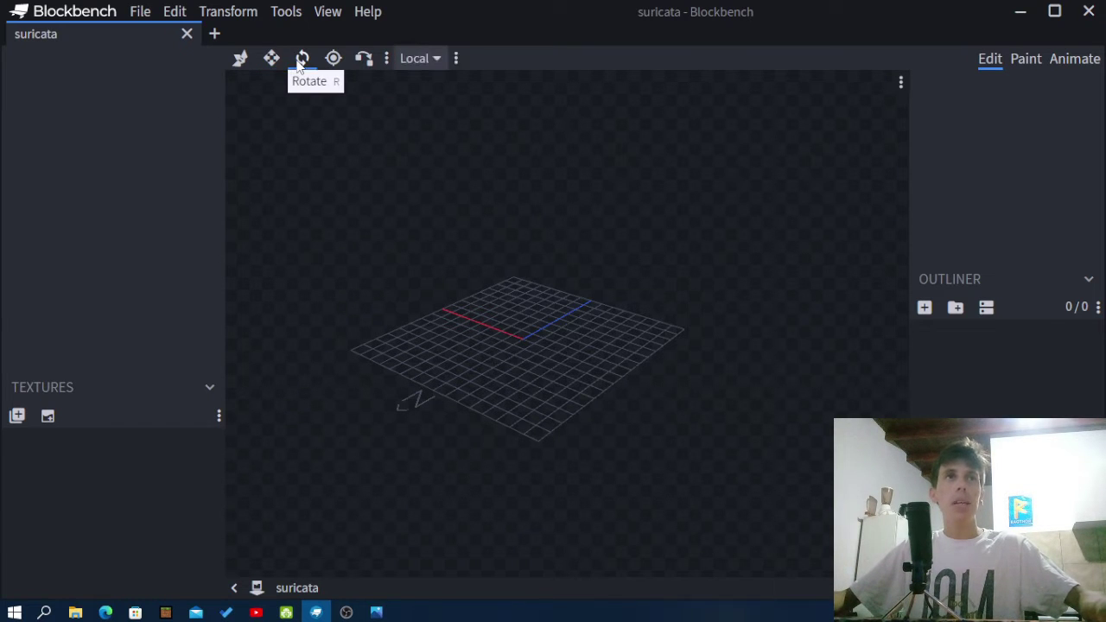
{"action": "left_click", "coordinate": [334, 63]}
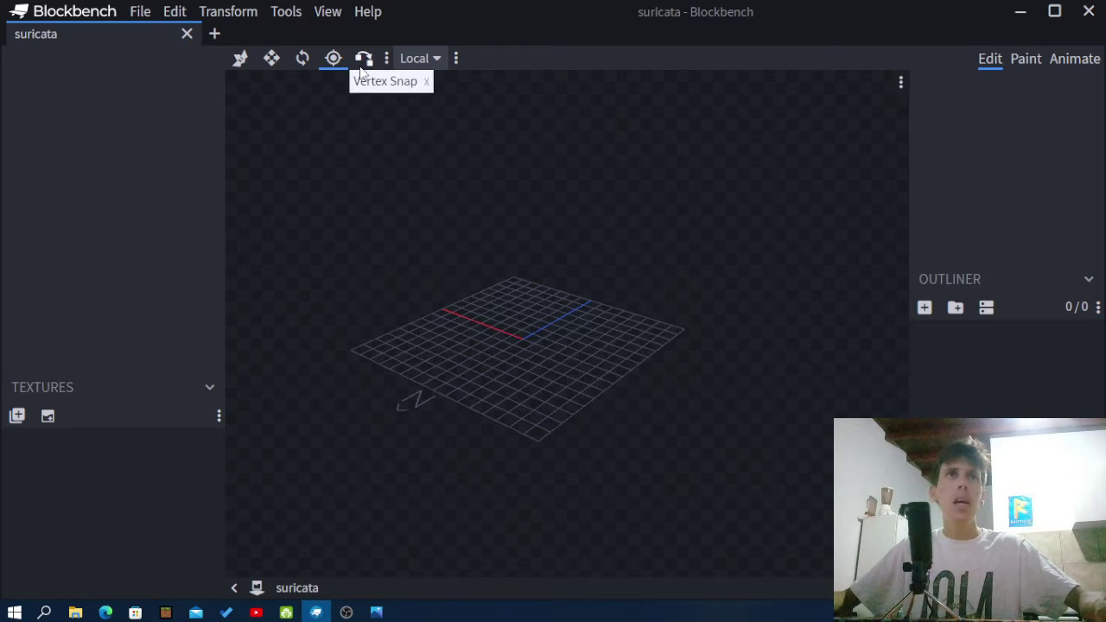
{"action": "left_click", "coordinate": [240, 60]}
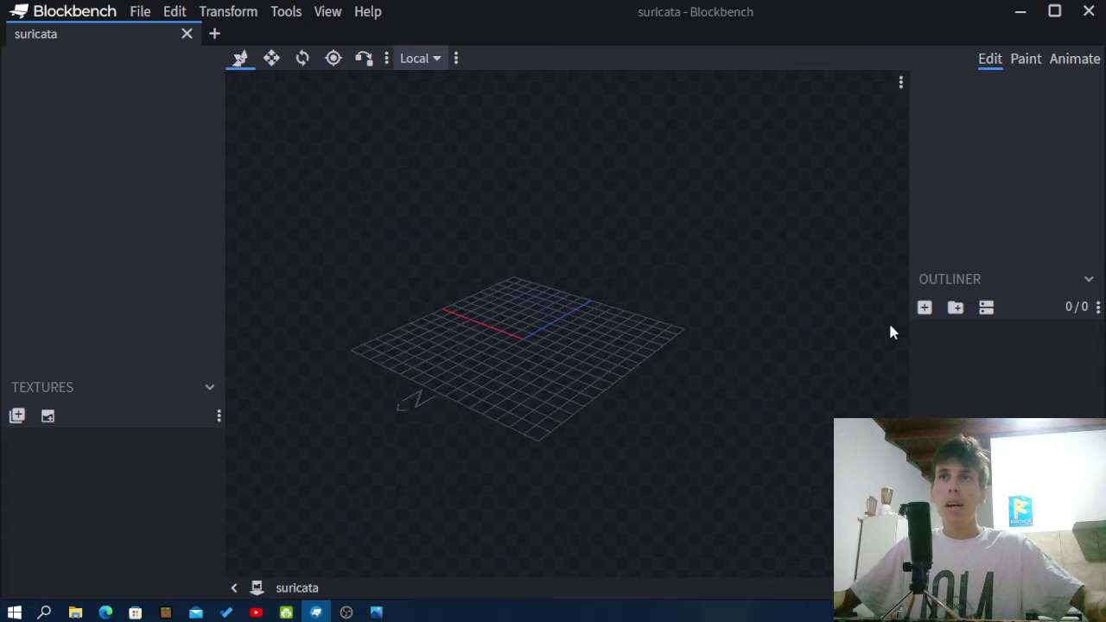
- Add a root group to the outliner and name it base
{"action": "left_click", "coordinate": [955, 309]}
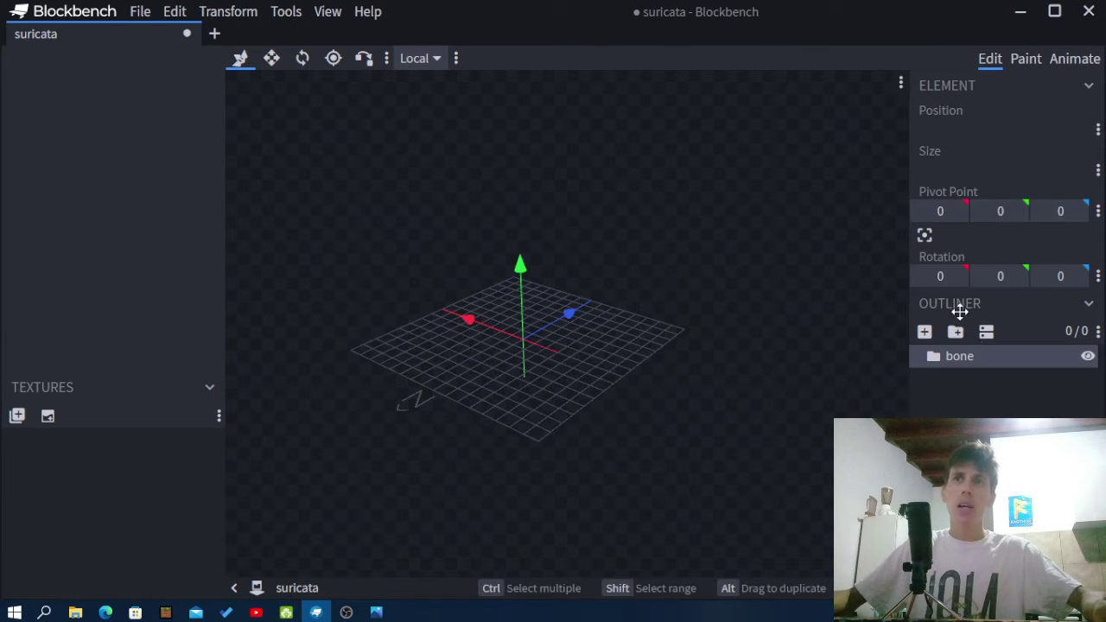
{"action": "double_click", "coordinate": [977, 354]}
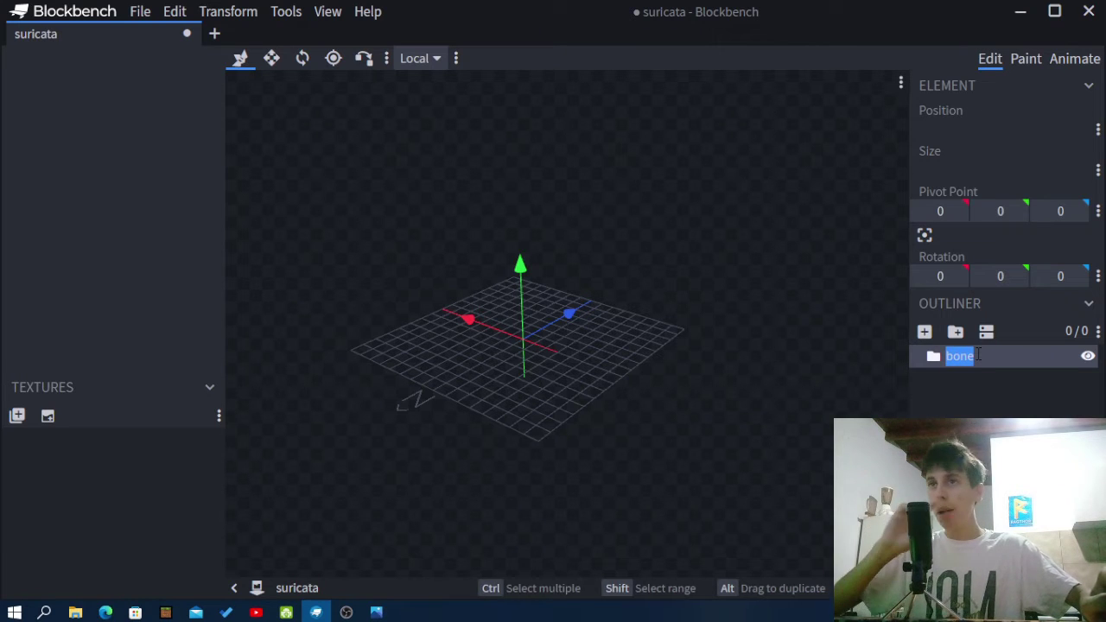
{"action": "type", "text": "base"}
{"action": "key", "text": "Return"}
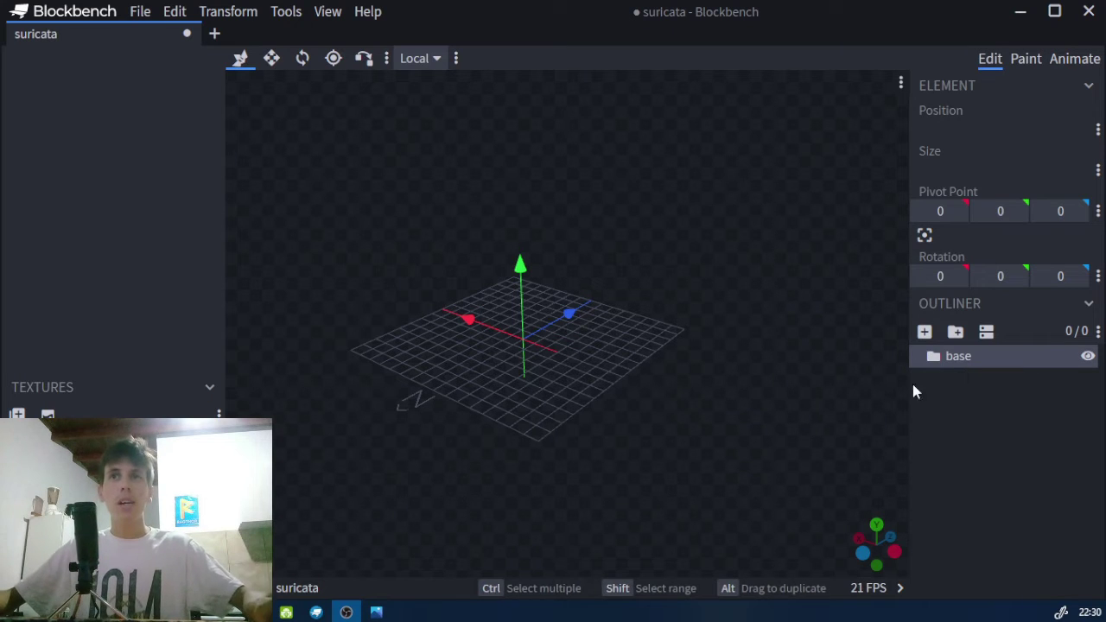
- Add a child group inside base and name it cuerpo
{"action": "left_click_drag", "start_coordinate": [770, 302], "coordinate": [736, 299]}
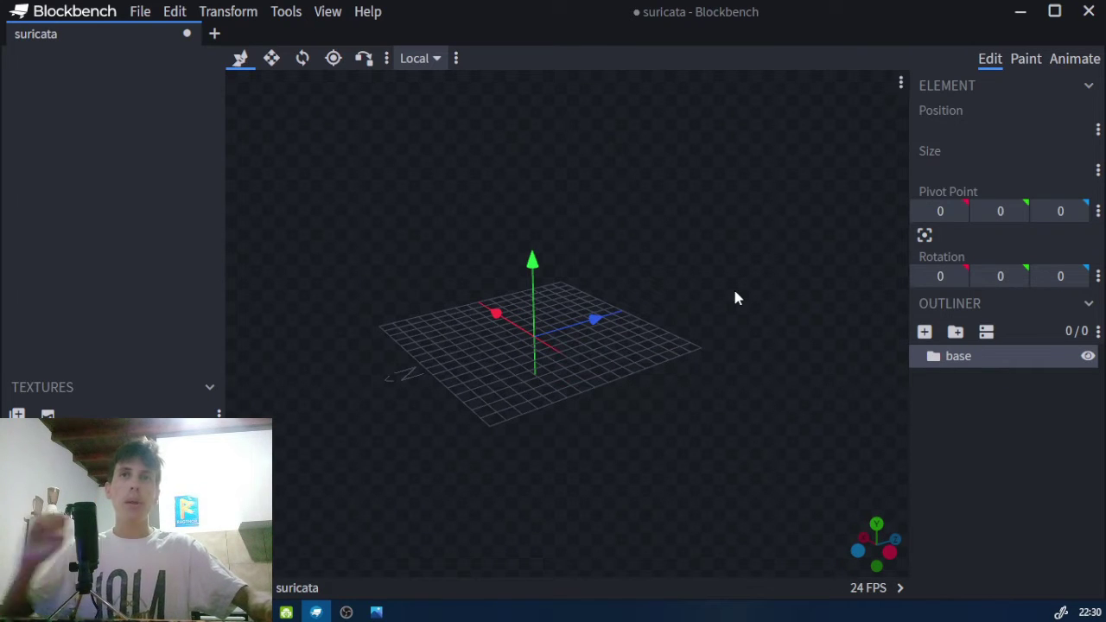
{"action": "left_click_drag", "start_coordinate": [680, 334], "coordinate": [596, 288]}
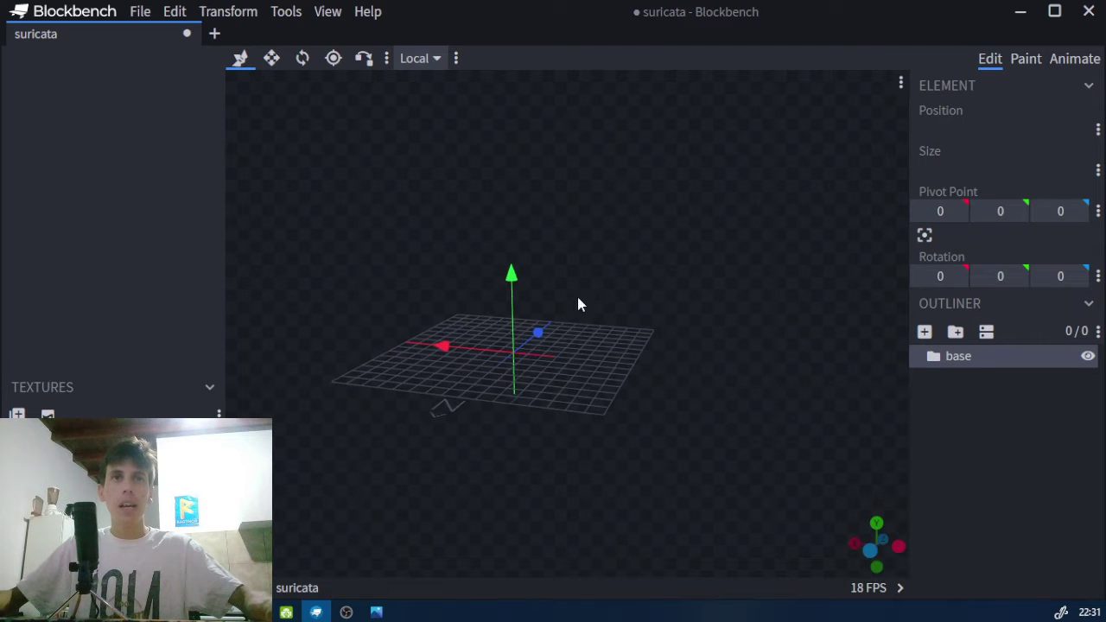
{"action": "left_click_drag", "start_coordinate": [556, 366], "coordinate": [630, 338]}
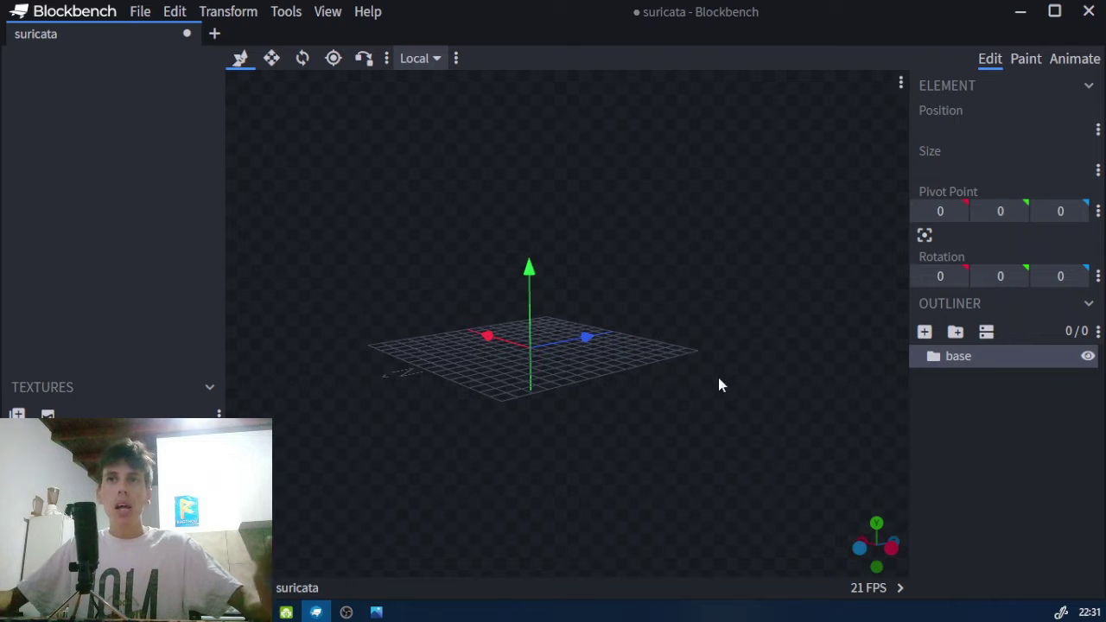
{"action": "left_click", "coordinate": [955, 333]}
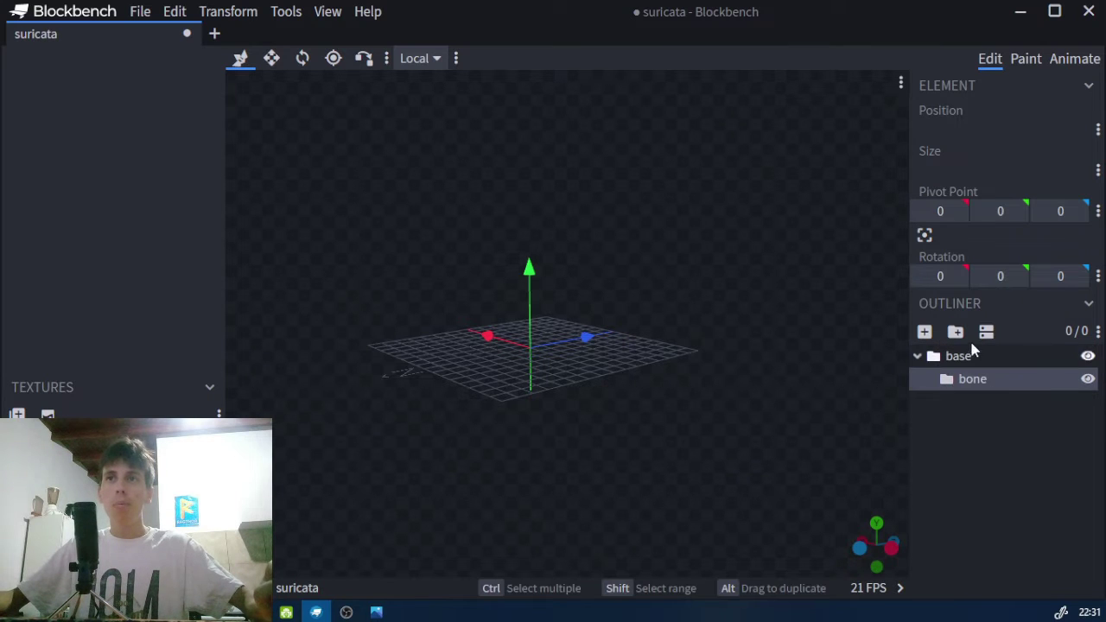
{"action": "double_click", "coordinate": [964, 381]}
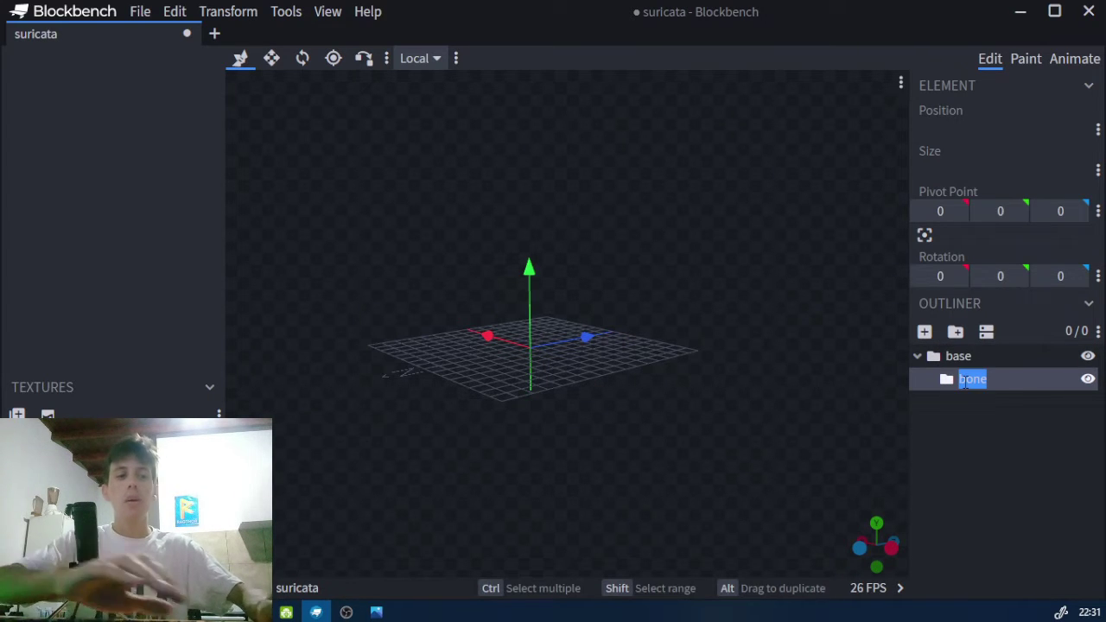
{"action": "type", "text": "cuerpo"}
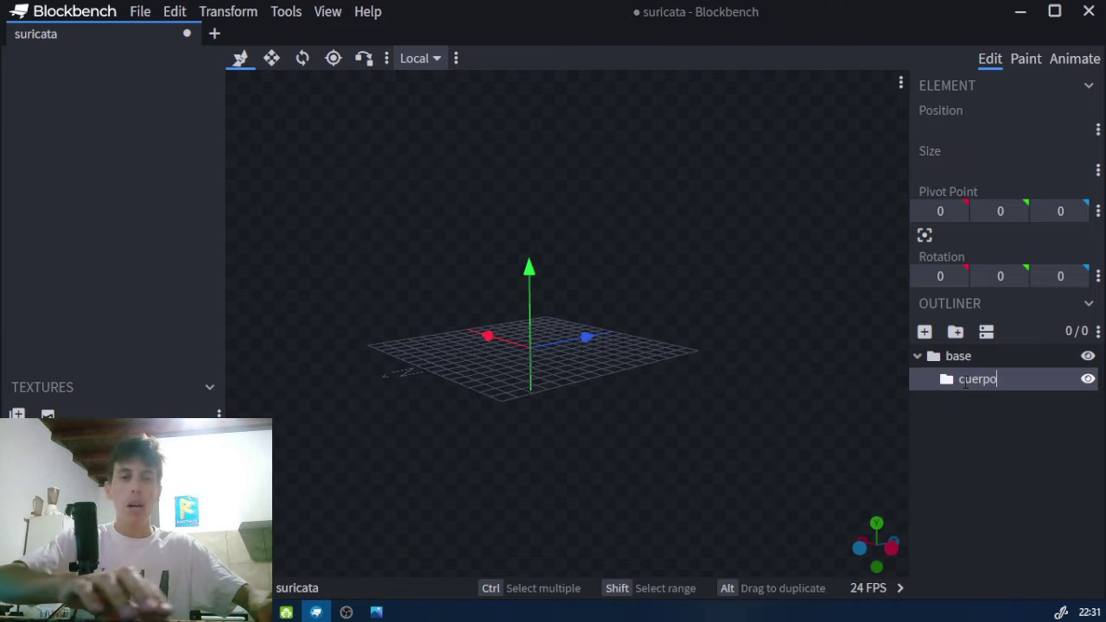
{"action": "key", "text": "Return"}
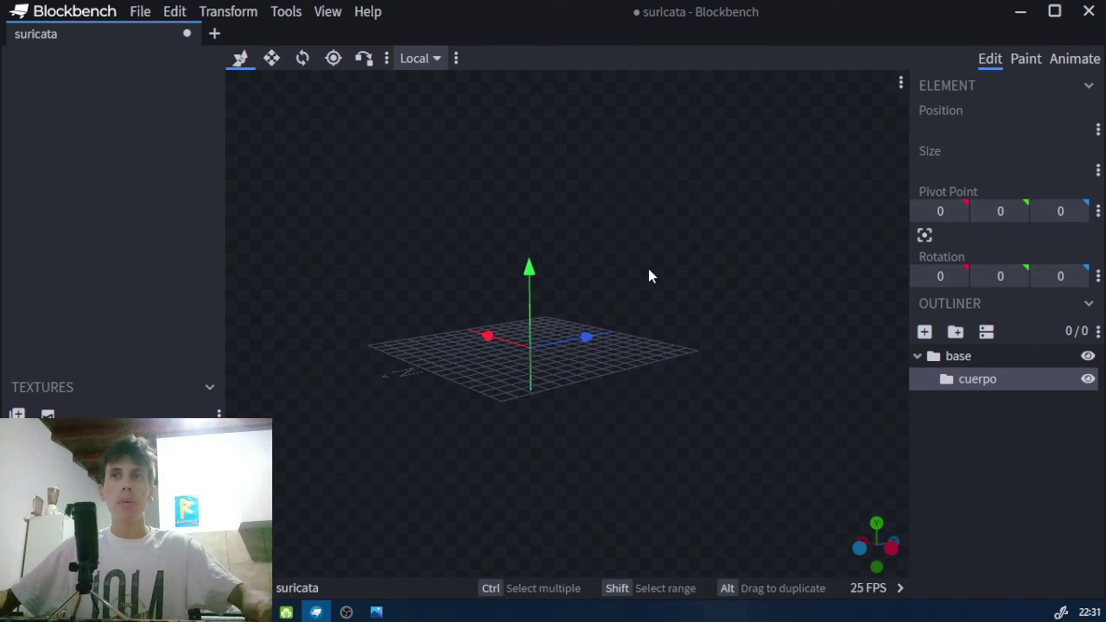
- Raise the cuerpo group's pivot point to 9 on the Y axis and add a cube inside the group
{"action": "left_click_drag", "start_coordinate": [536, 236], "coordinate": [709, 181]}
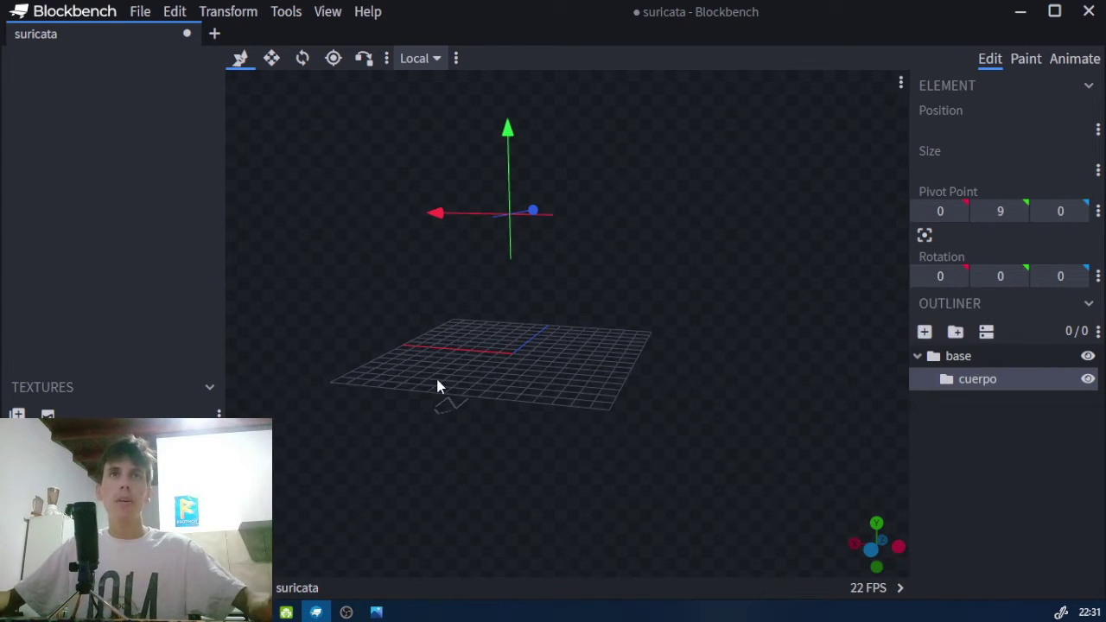
{"action": "left_click_drag", "start_coordinate": [731, 202], "coordinate": [688, 247]}
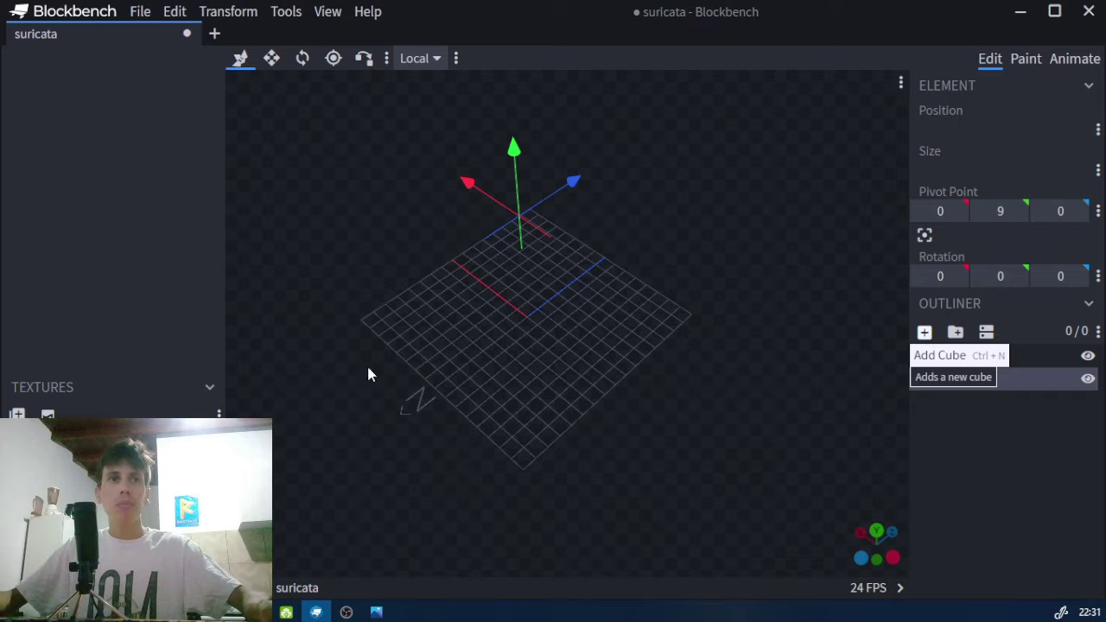
{"action": "key", "text": "ctrl+n"}
{"action": "left_click_drag", "start_coordinate": [686, 279], "coordinate": [473, 411]}
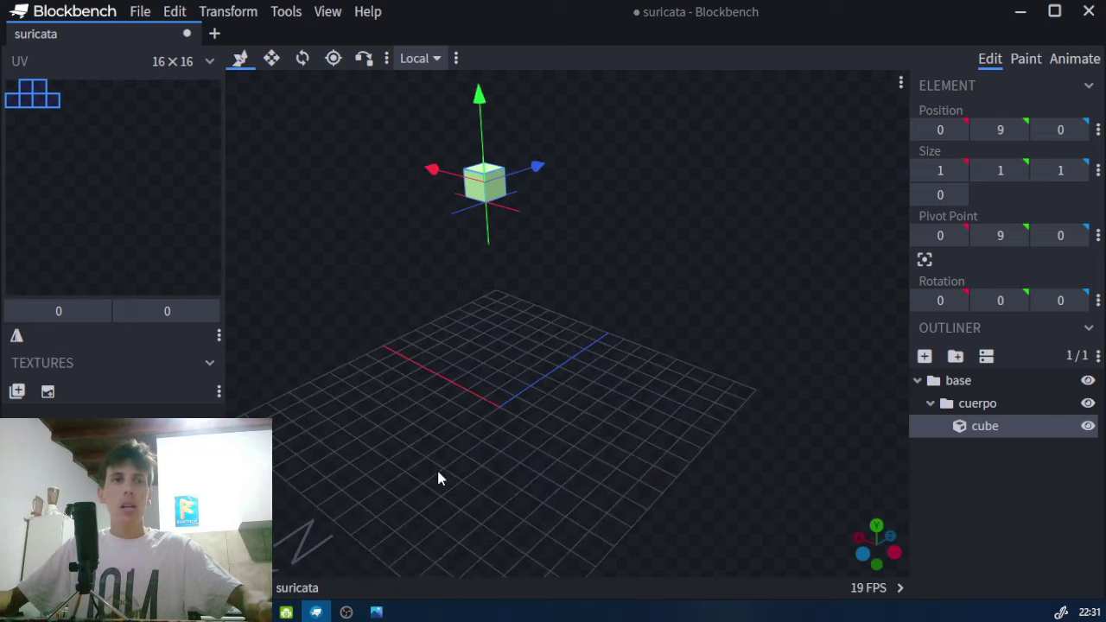
- Switch to Photos to examine the reference drawing in mundoTomate.png, and return to Blockbench
{"action": "left_click", "coordinate": [482, 297]}
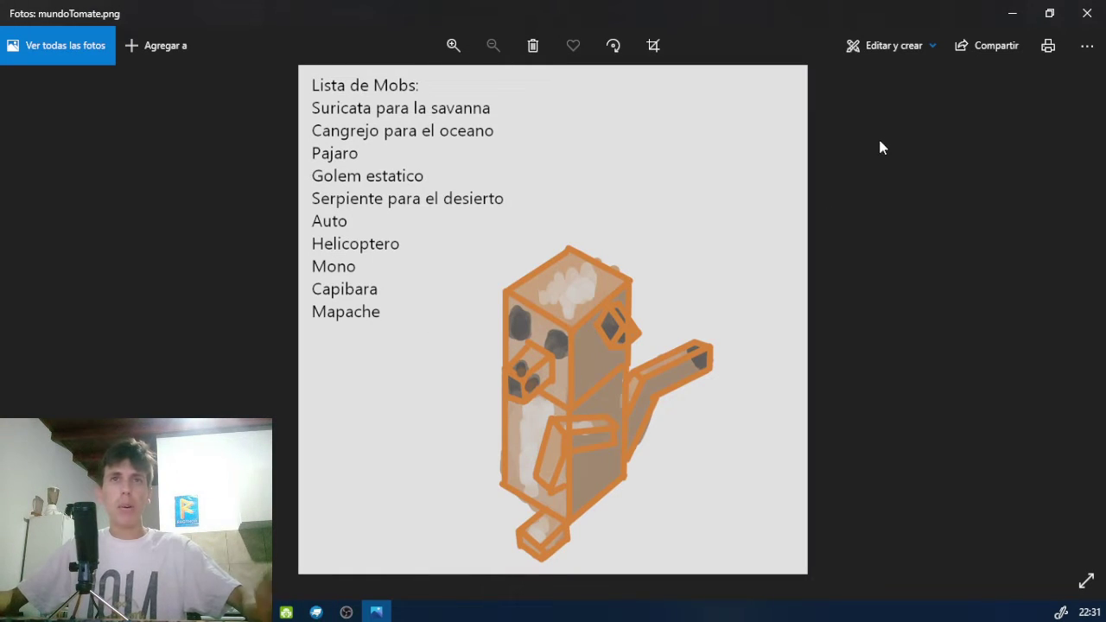
{"action": "left_click", "coordinate": [1014, 13]}
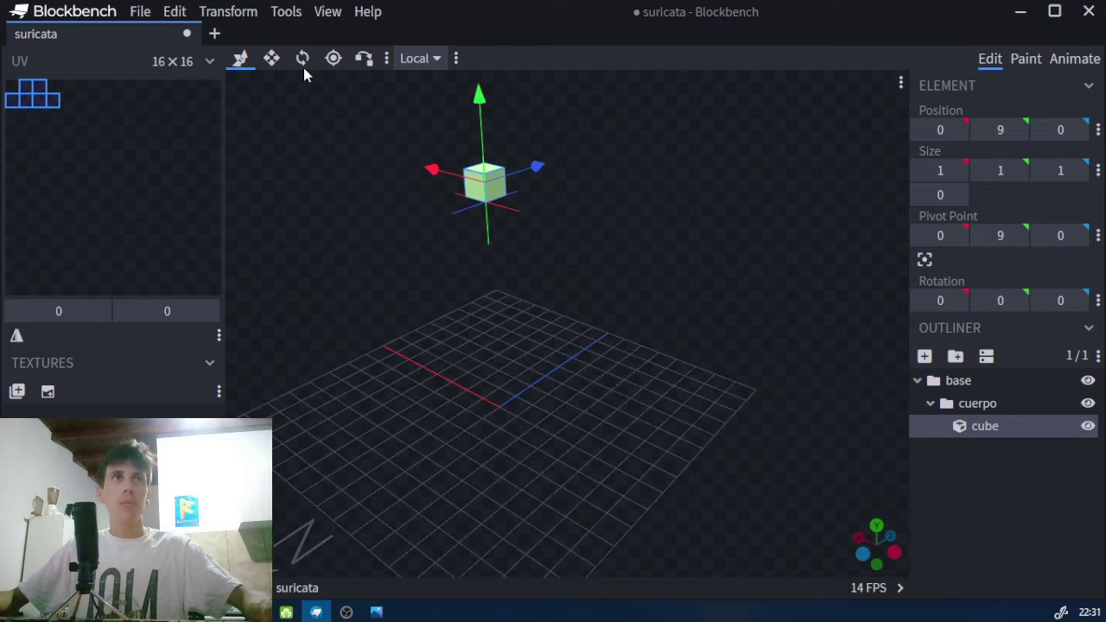
- Try resizing the cube in cuerpo to 9 × 3 × 1 with the resize handles, and undo the size changes
{"action": "left_click", "coordinate": [271, 58]}
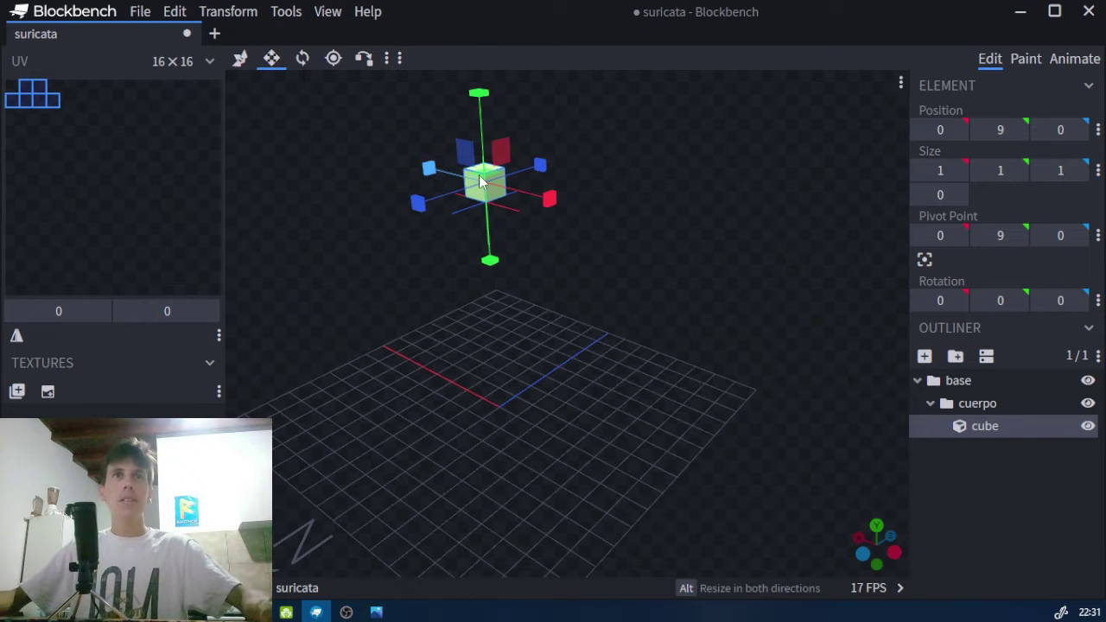
{"action": "left_click_drag", "start_coordinate": [628, 184], "coordinate": [577, 204]}
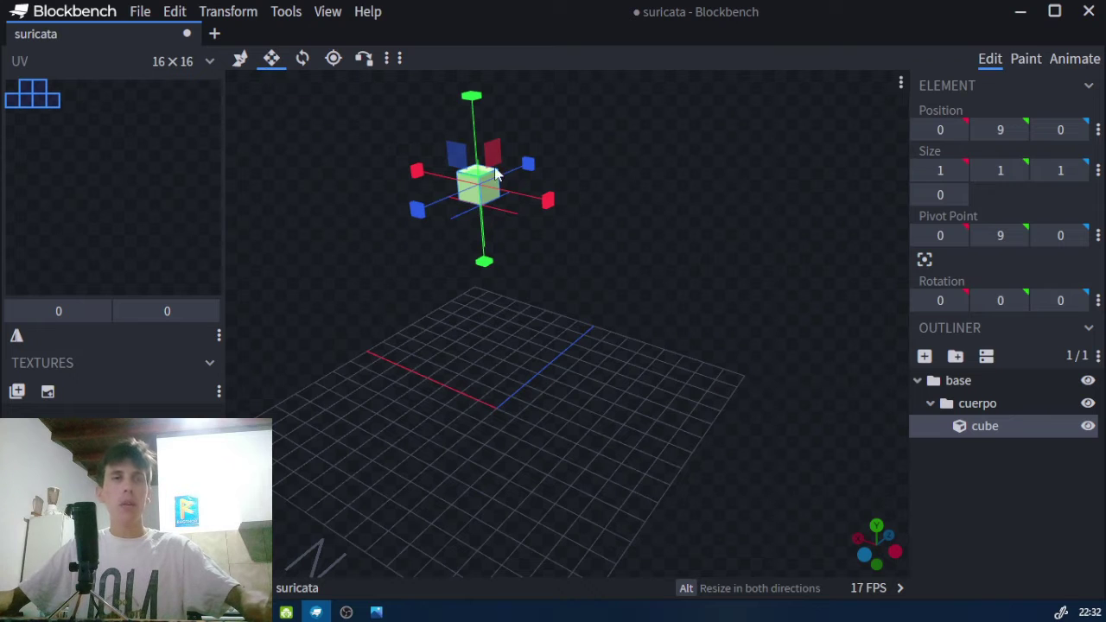
{"action": "left_click_drag", "start_coordinate": [550, 205], "coordinate": [556, 259]}
{"action": "left_click_drag", "start_coordinate": [577, 311], "coordinate": [579, 346]}
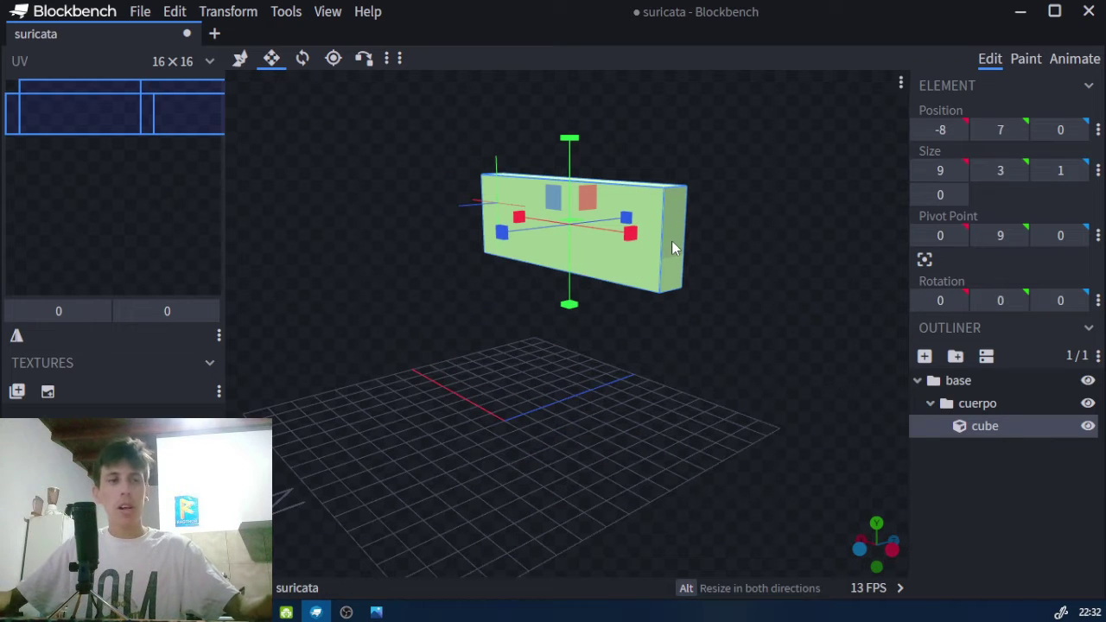
{"action": "key", "text": "ctrl+z"}
{"action": "key", "text": "ctrl+z"}
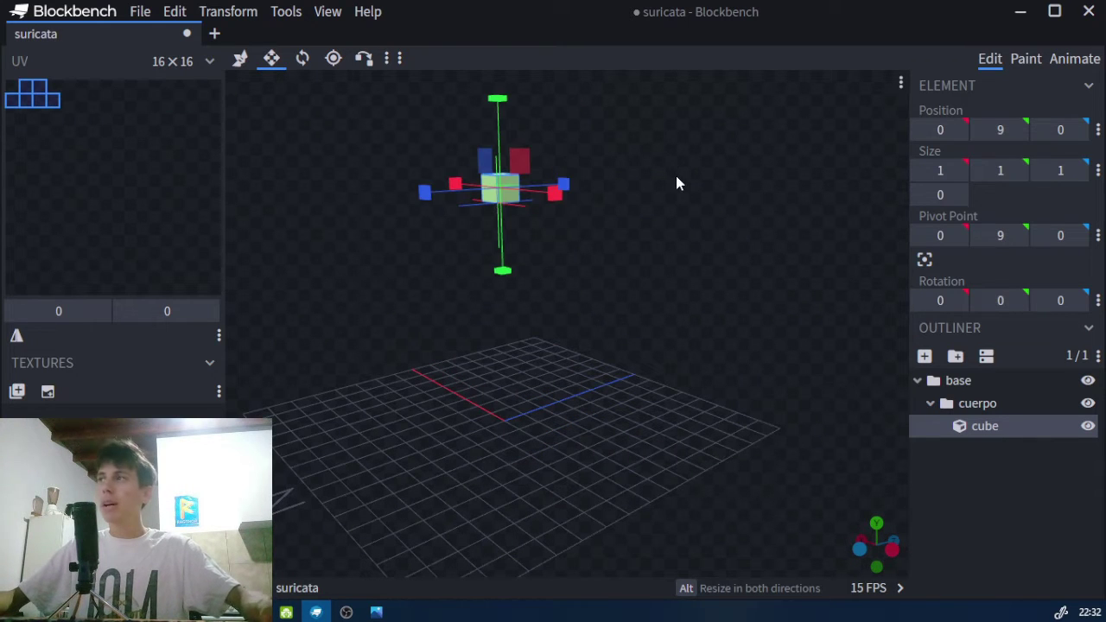
- Stretch the cube along the X axis to a size of 8, extending it on both sides to start at -4
{"action": "mouse_move", "coordinate": [723, 190]}
{"action": "left_mouse_down"}
{"action": "mouse_move", "coordinate": [763, 191]}
{"action": "mouse_move", "coordinate": [630, 203]}
{"action": "mouse_move", "coordinate": [651, 151]}
{"action": "mouse_move", "coordinate": [642, 175]}
{"action": "left_mouse_up"}
{"action": "left_click_drag", "start_coordinate": [587, 211], "coordinate": [655, 225]}
{"action": "left_click_drag", "start_coordinate": [455, 213], "coordinate": [421, 204]}
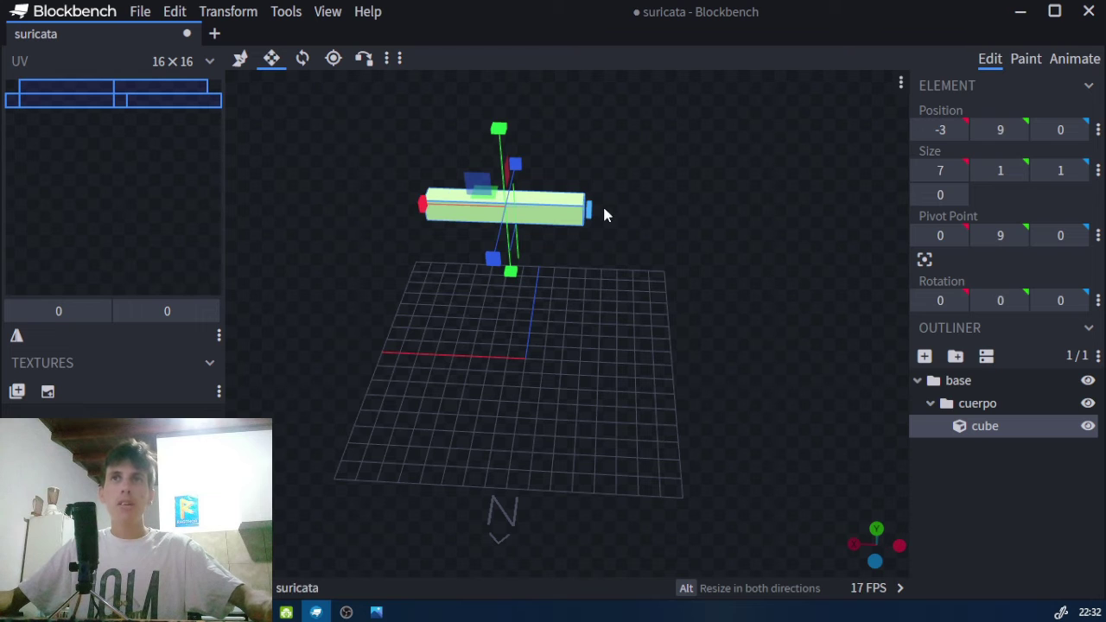
{"action": "left_click_drag", "start_coordinate": [603, 215], "coordinate": [628, 213]}
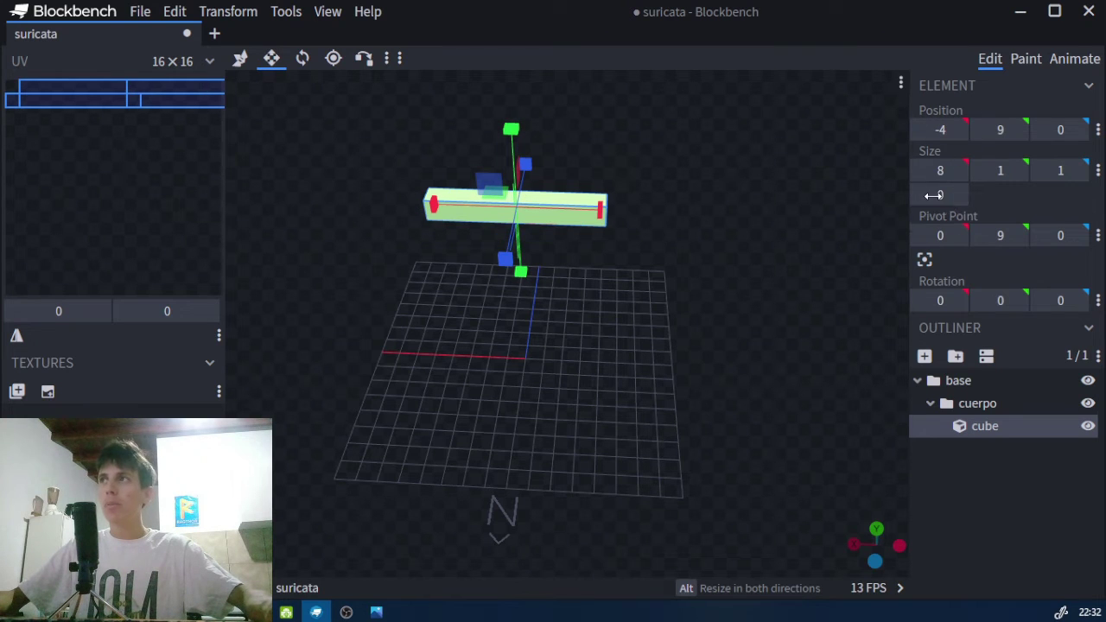
- Set the cube's Y and Z sizes to 8
{"action": "left_click", "coordinate": [937, 170]}
{"action": "left_click_drag", "start_coordinate": [766, 190], "coordinate": [657, 182]}
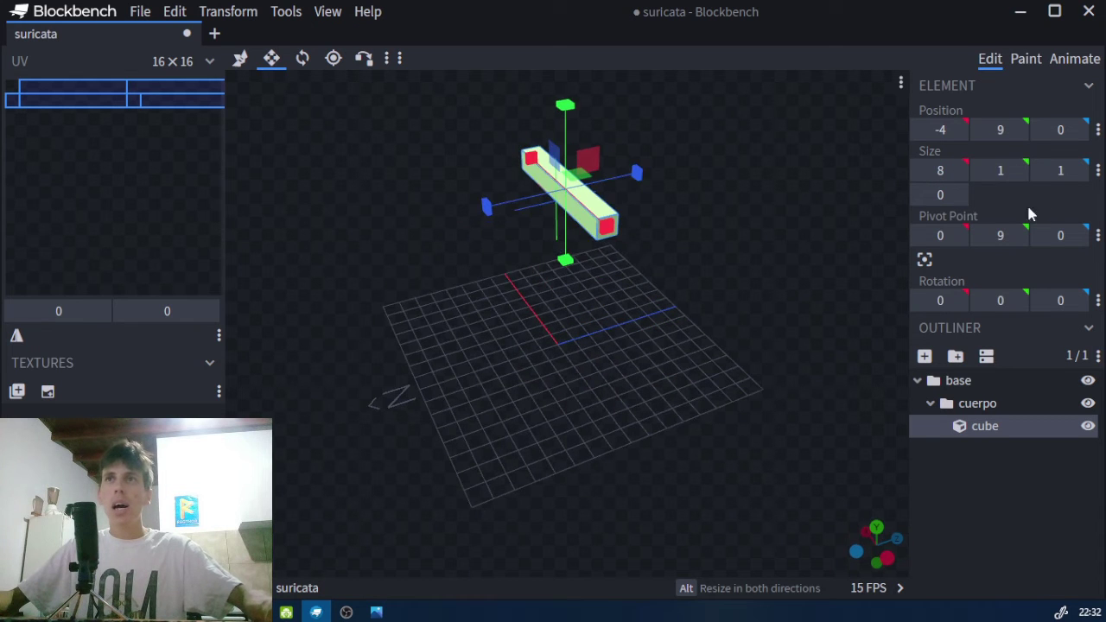
{"action": "key", "text": "KP_7"}
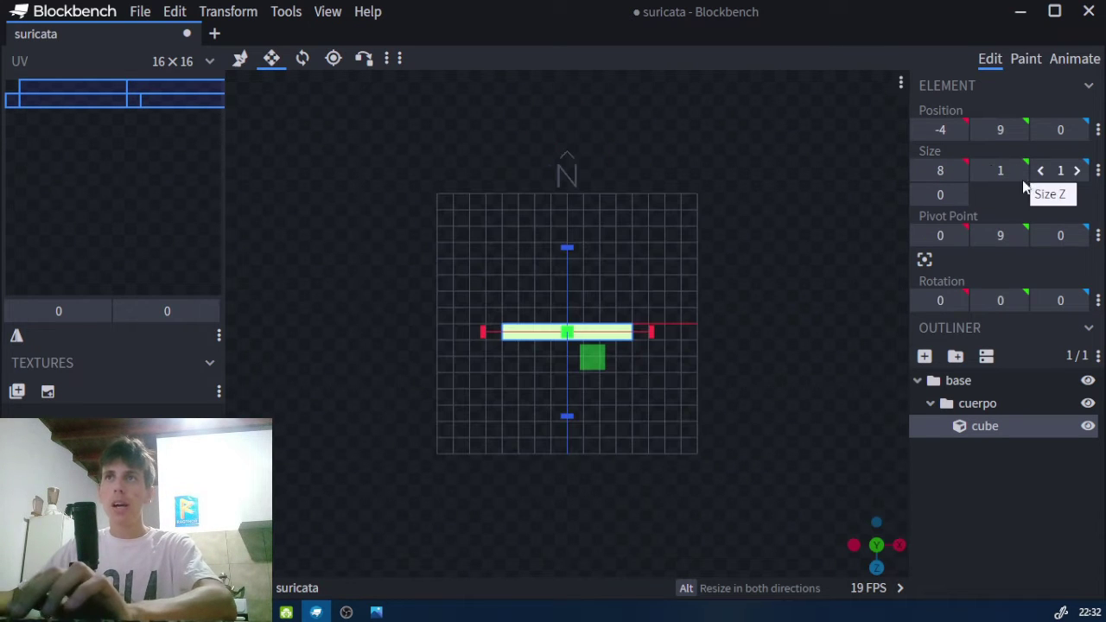
{"action": "left_click_drag", "start_coordinate": [763, 201], "coordinate": [893, 221]}
{"action": "left_click", "coordinate": [983, 172]}
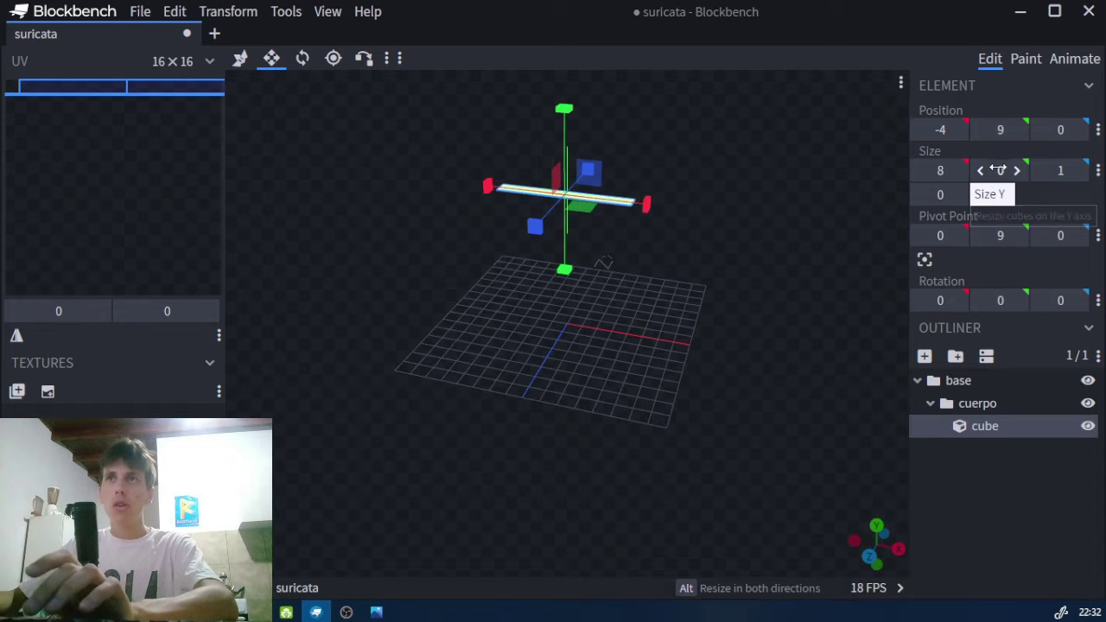
{"action": "type", "text": "8"}
{"action": "key", "text": "Tab"}
{"action": "type", "text": "8"}
{"action": "key", "text": "Return"}
{"action": "left_click_drag", "start_coordinate": [765, 187], "coordinate": [725, 172]}
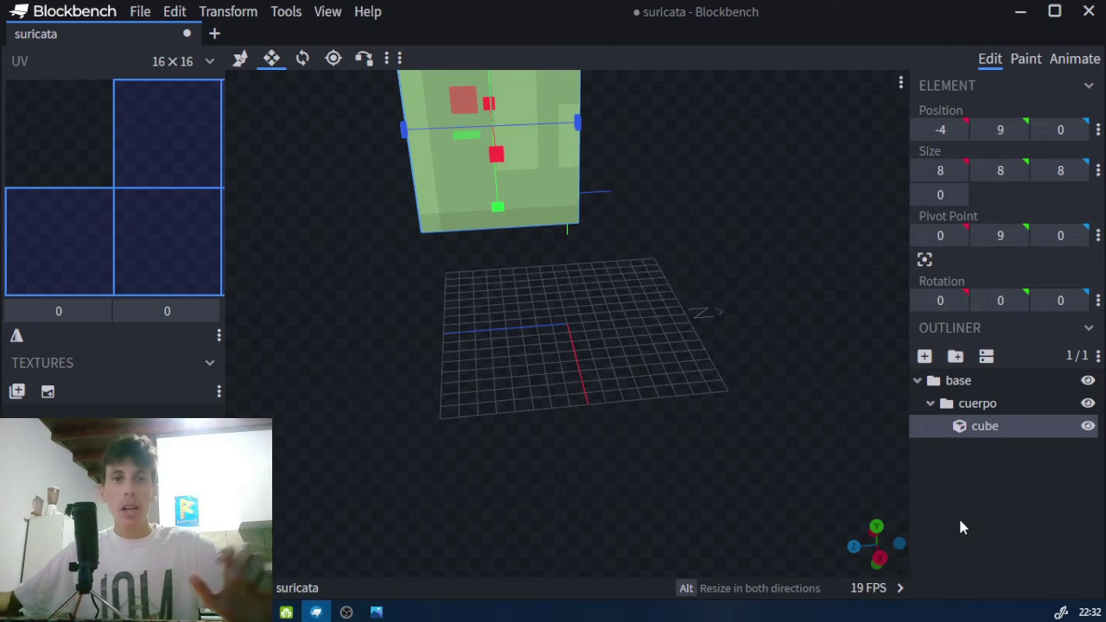
- Reduce the cube's Z size to 6 and move it to -3 on the Z axis
{"action": "left_click_drag", "start_coordinate": [734, 167], "coordinate": [751, 274]}
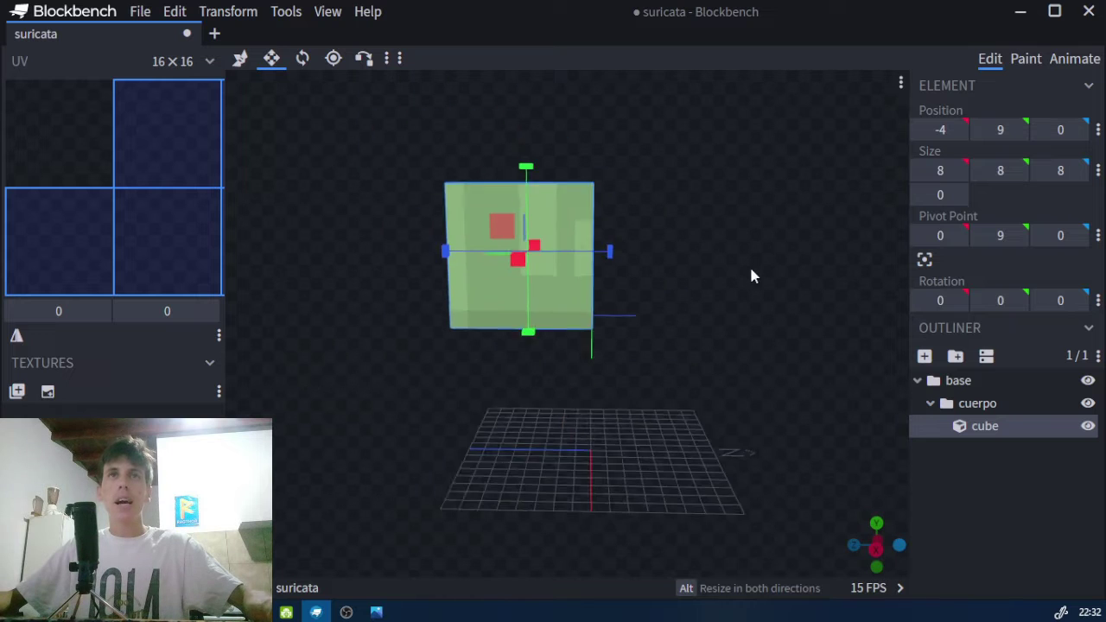
{"action": "left_click", "coordinate": [239, 58]}
{"action": "left_click", "coordinate": [271, 58]}
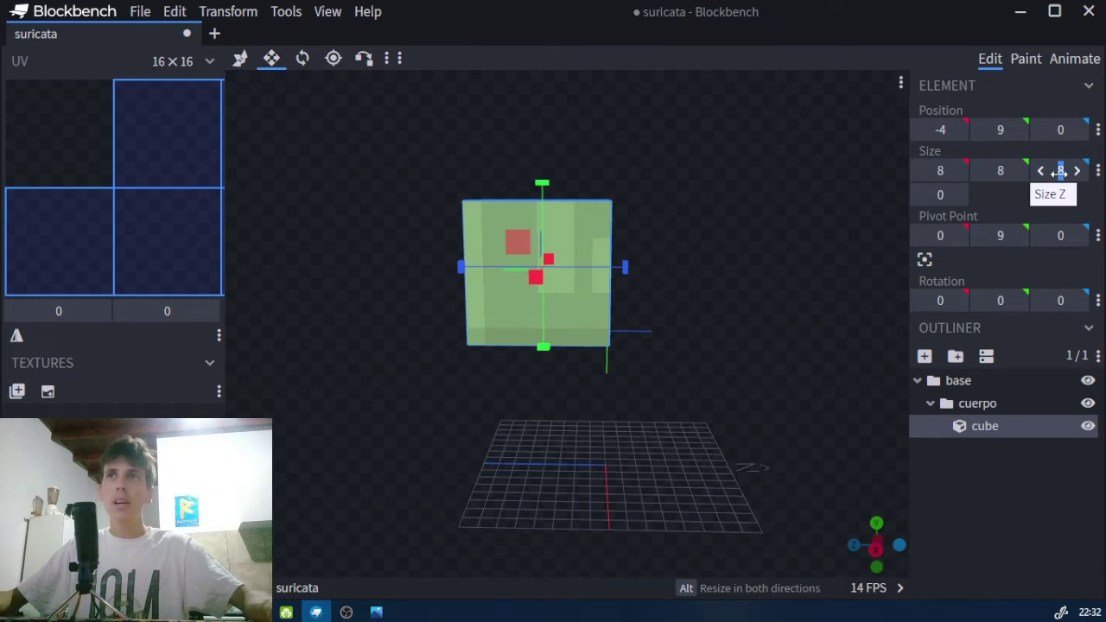
{"action": "left_click_drag", "start_coordinate": [1060, 171], "coordinate": [1048, 171]}
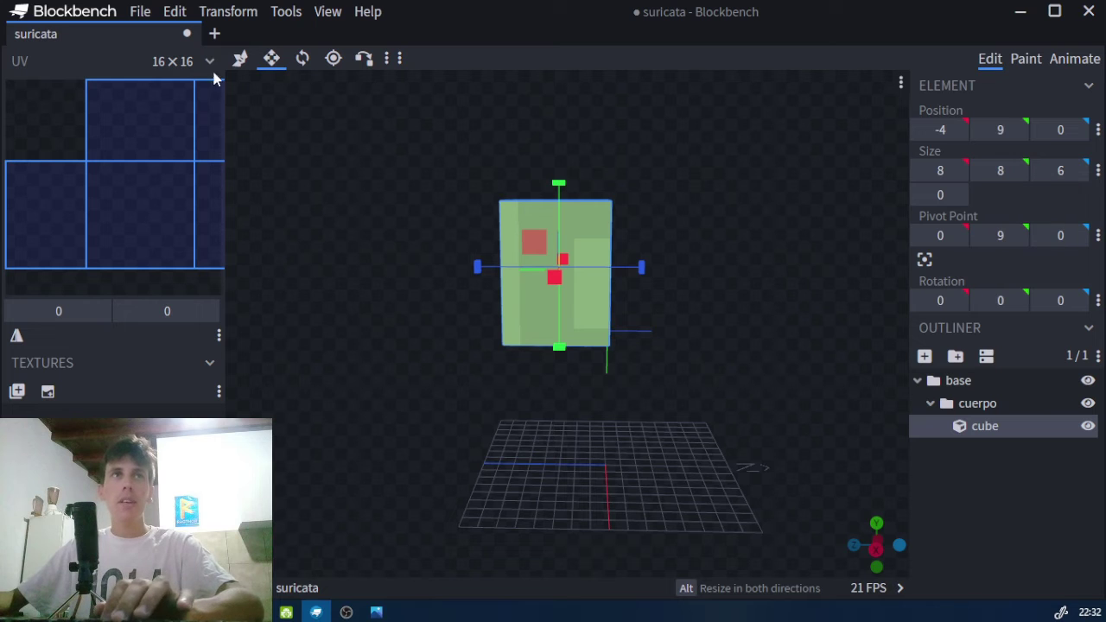
{"action": "left_click", "coordinate": [236, 59]}
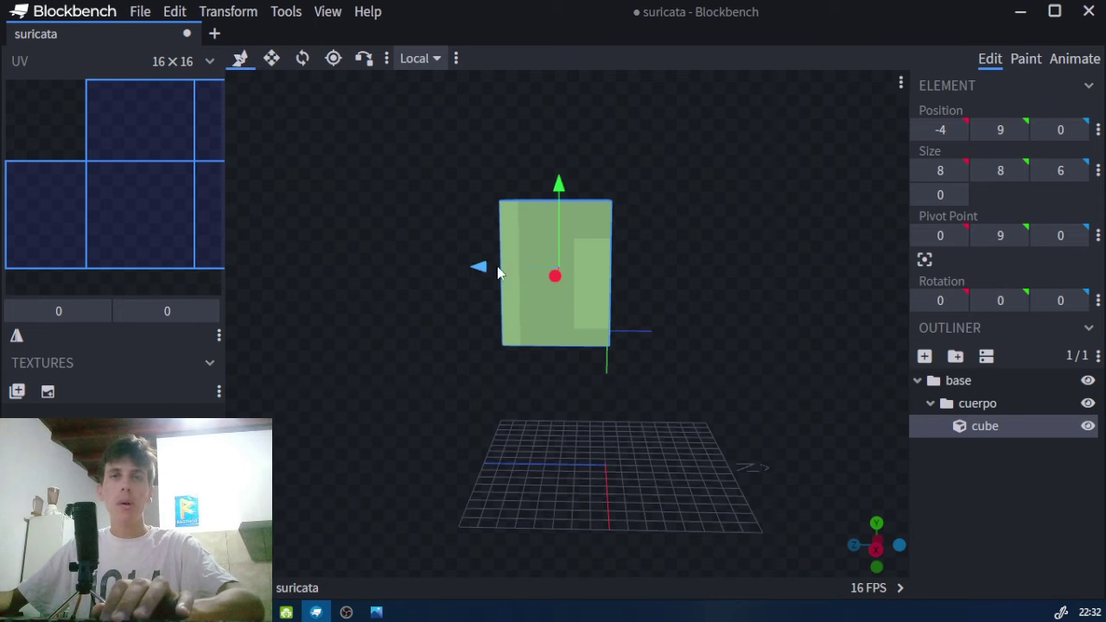
{"action": "left_click_drag", "start_coordinate": [489, 273], "coordinate": [530, 274]}
{"action": "left_click_drag", "start_coordinate": [761, 238], "coordinate": [750, 194]}
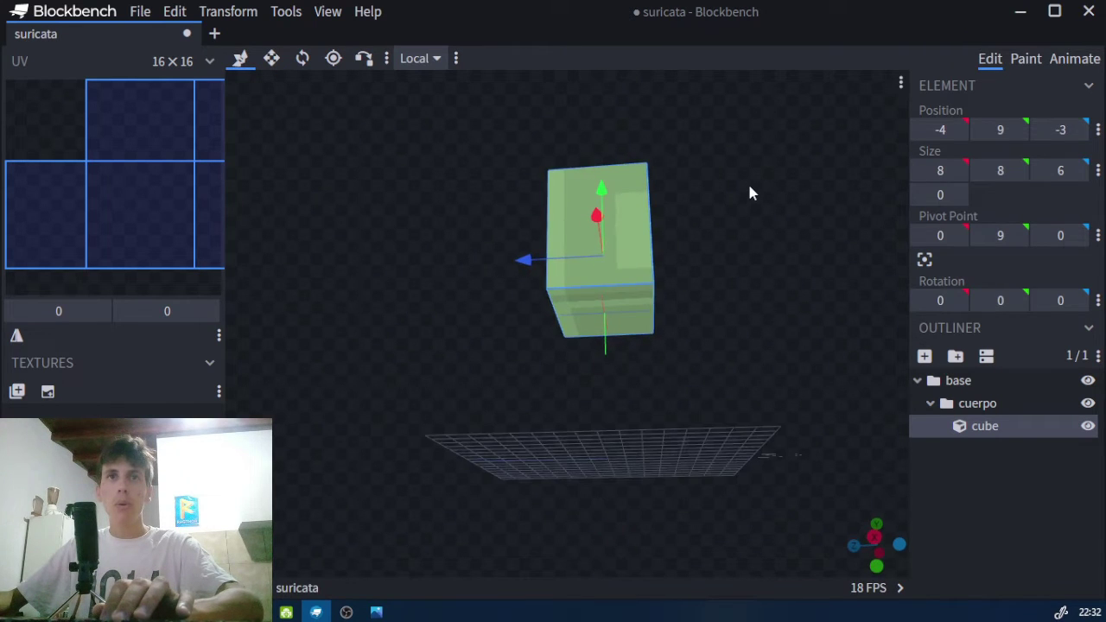
{"action": "left_click_drag", "start_coordinate": [666, 189], "coordinate": [713, 356]}
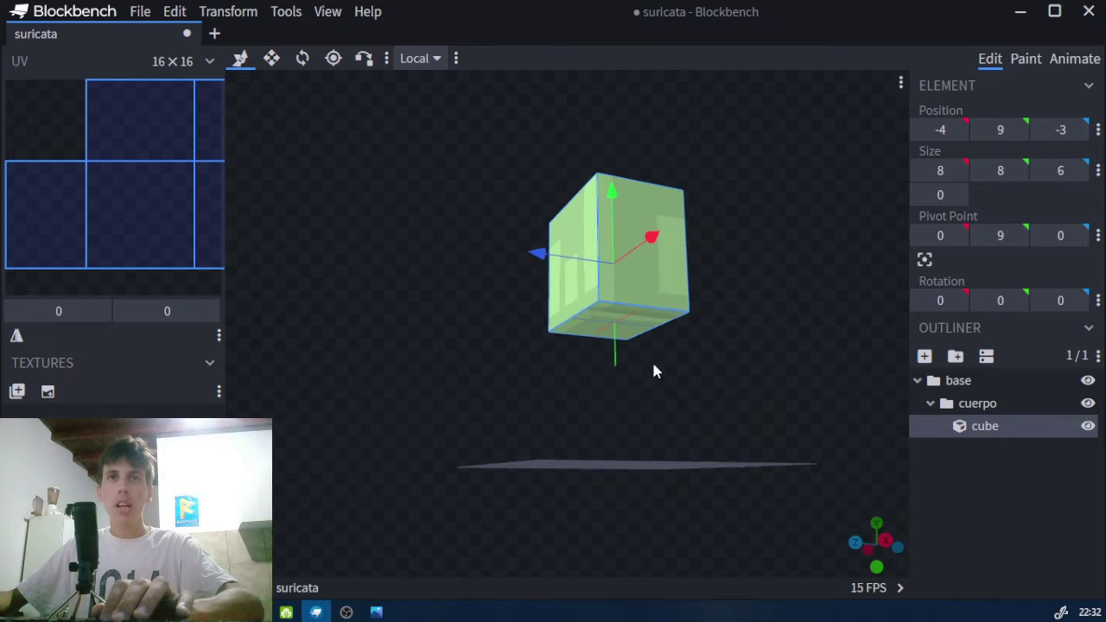
- Lower the cube to 5 on the Y axis and extend it downward and upward to a height of 11
{"action": "left_click", "coordinate": [334, 72]}
{"action": "left_click", "coordinate": [271, 58]}
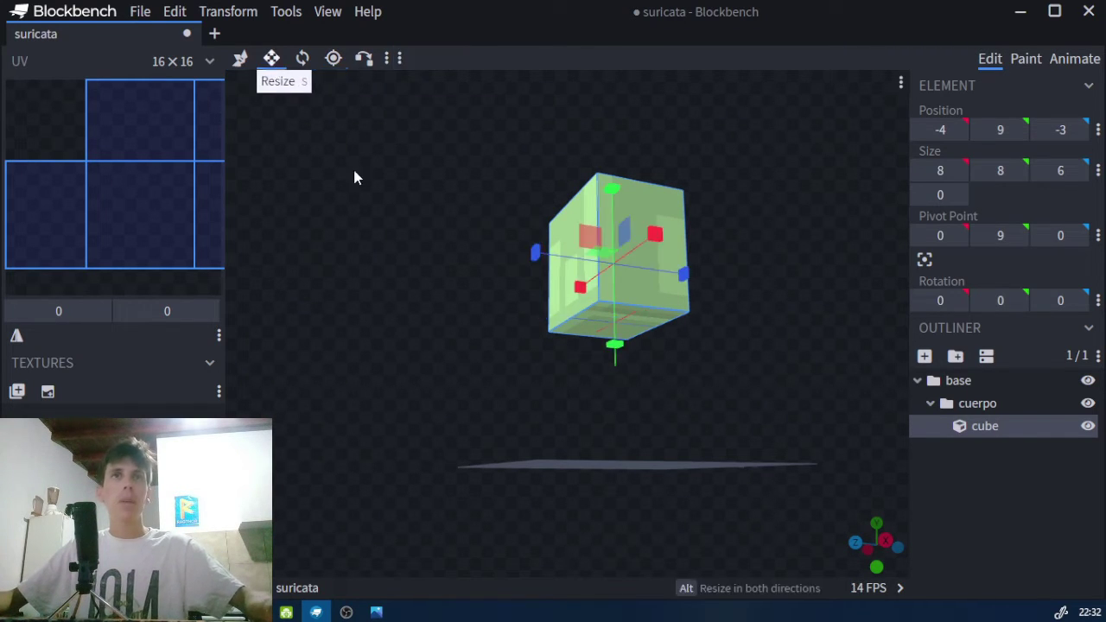
{"action": "left_click", "coordinate": [240, 58]}
{"action": "left_click_drag", "start_coordinate": [610, 199], "coordinate": [769, 257]}
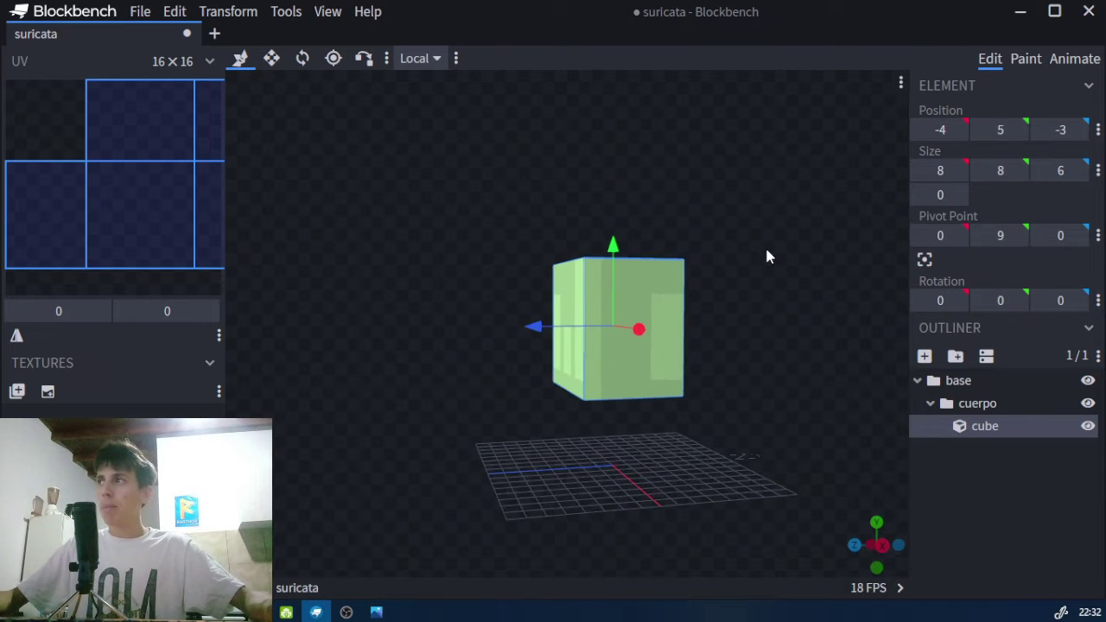
{"action": "left_click", "coordinate": [271, 58]}
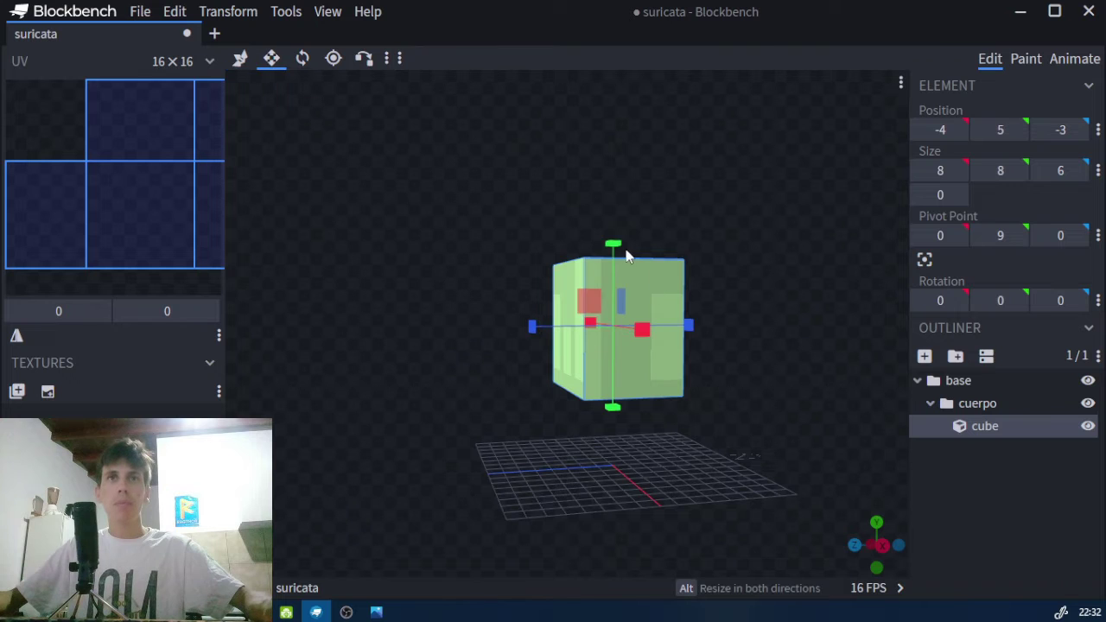
{"action": "left_click_drag", "start_coordinate": [620, 425], "coordinate": [635, 446]}
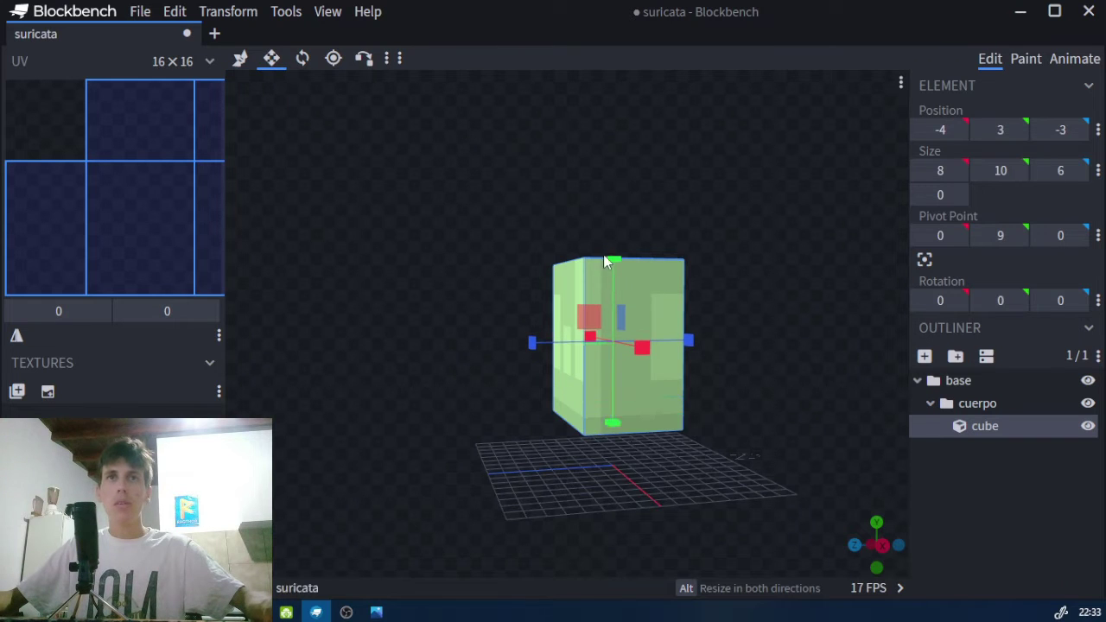
{"action": "left_click_drag", "start_coordinate": [612, 263], "coordinate": [615, 248]}
- Move the cuerpo group with its cube down 3 units so the body rests on the grid at Y 0
{"action": "left_click", "coordinate": [242, 59]}
{"action": "left_click_drag", "start_coordinate": [534, 196], "coordinate": [922, 266]}
{"action": "left_click", "coordinate": [964, 404]}
{"action": "left_click_drag", "start_coordinate": [610, 253], "coordinate": [611, 294]}
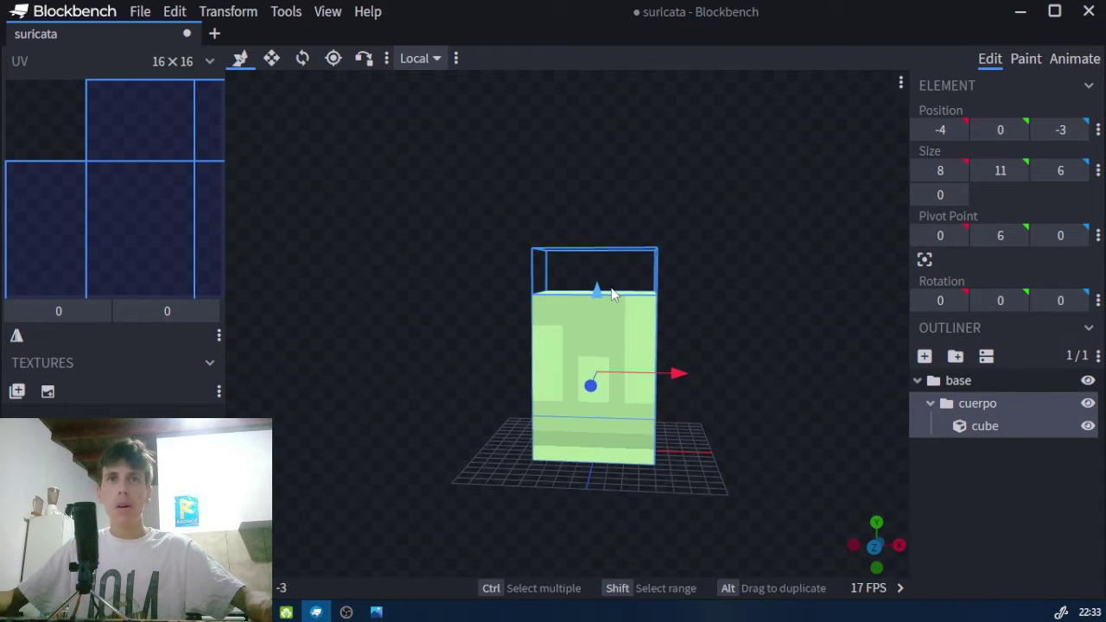
{"action": "left_click_drag", "start_coordinate": [804, 271], "coordinate": [398, 126]}
- Narrow the body cube to 7 on the X axis and shift the cuerpo group 1 unit in negative X
{"action": "left_click", "coordinate": [271, 57]}
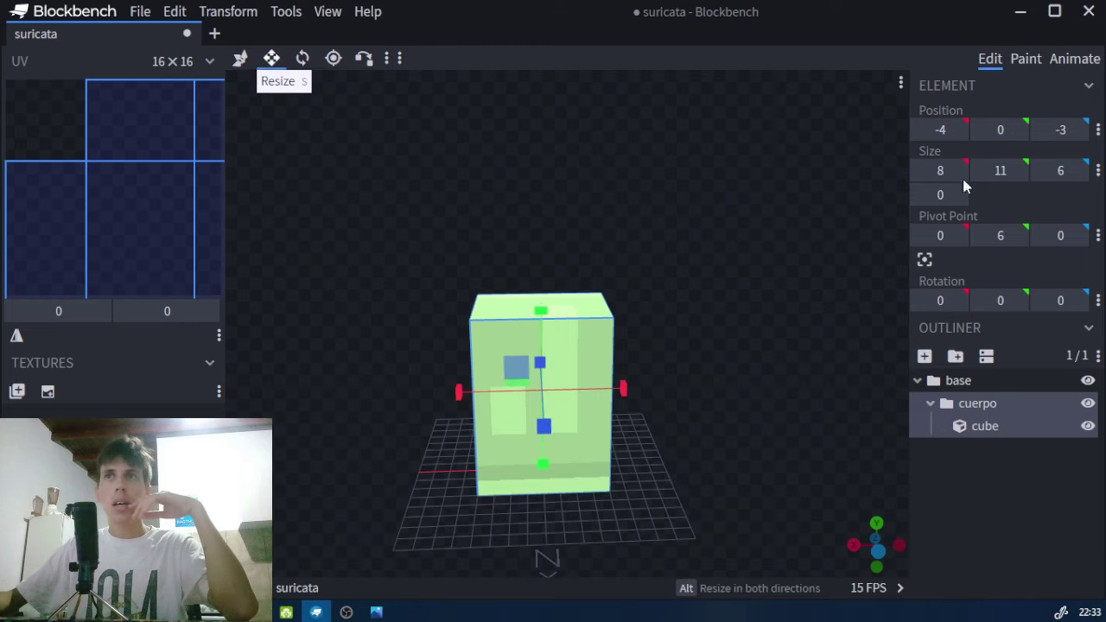
{"action": "left_click_drag", "start_coordinate": [623, 393], "coordinate": [609, 393]}
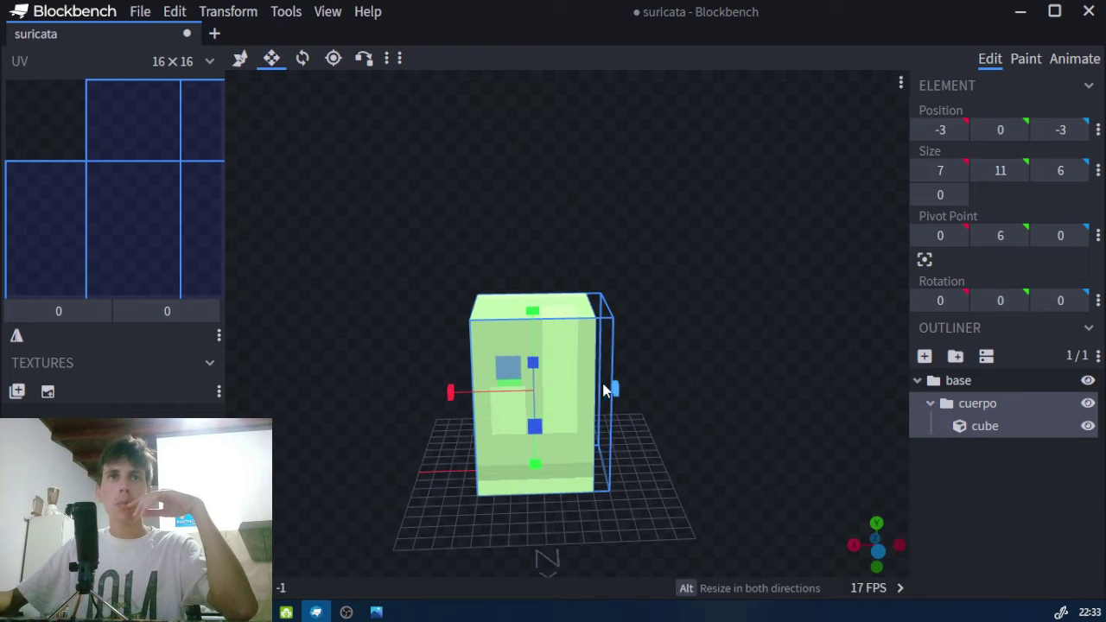
{"action": "left_click", "coordinate": [240, 58]}
{"action": "left_click_drag", "start_coordinate": [457, 405], "coordinate": [469, 395]}
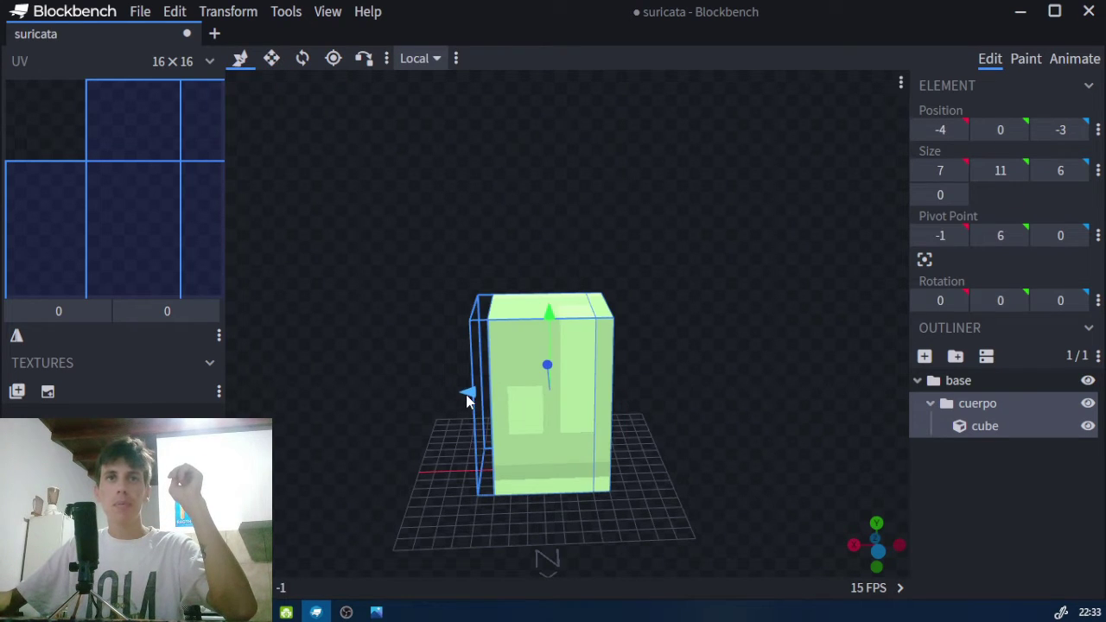
{"action": "mouse_move", "coordinate": [738, 284]}
{"action": "left_mouse_down"}
{"action": "mouse_move", "coordinate": [751, 185]}
{"action": "mouse_move", "coordinate": [716, 299]}
{"action": "mouse_move", "coordinate": [838, 230]}
{"action": "mouse_move", "coordinate": [890, 232]}
{"action": "mouse_move", "coordinate": [746, 274]}
{"action": "left_mouse_up"}
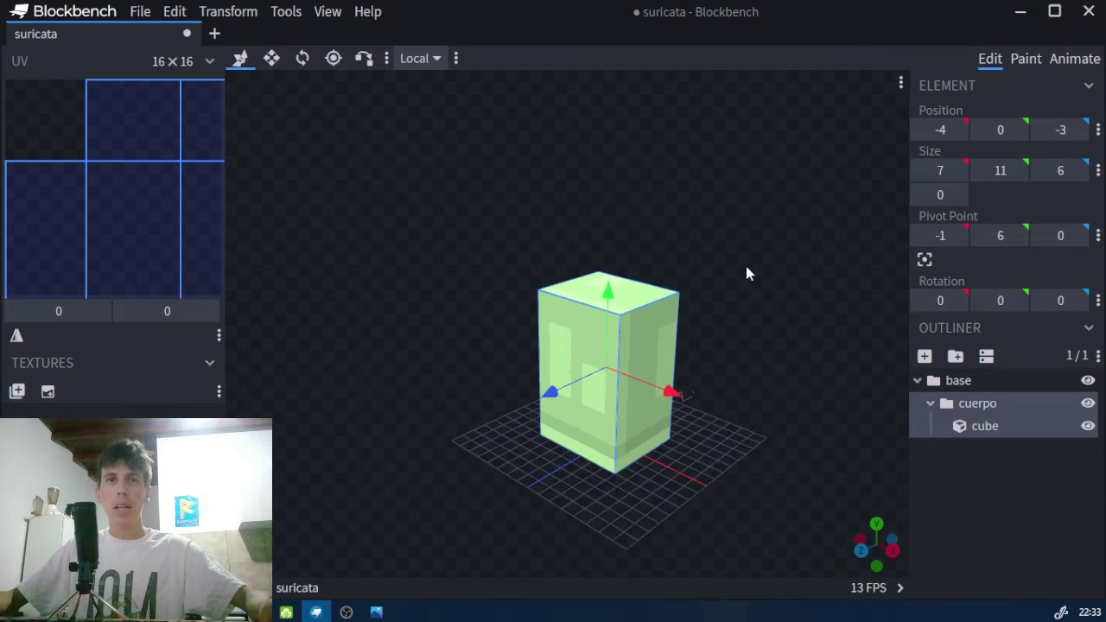
{"action": "left_click_drag", "start_coordinate": [682, 224], "coordinate": [696, 227]}
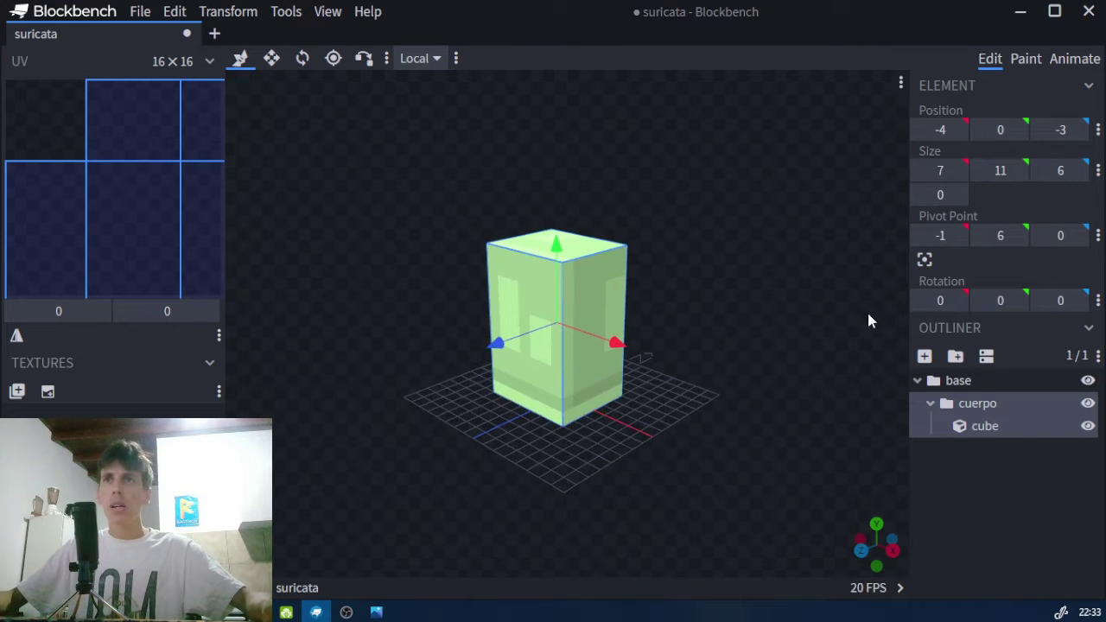
- Examine the body shape and the cuerpo group's pivot point from several angles
{"action": "left_click", "coordinate": [989, 403]}
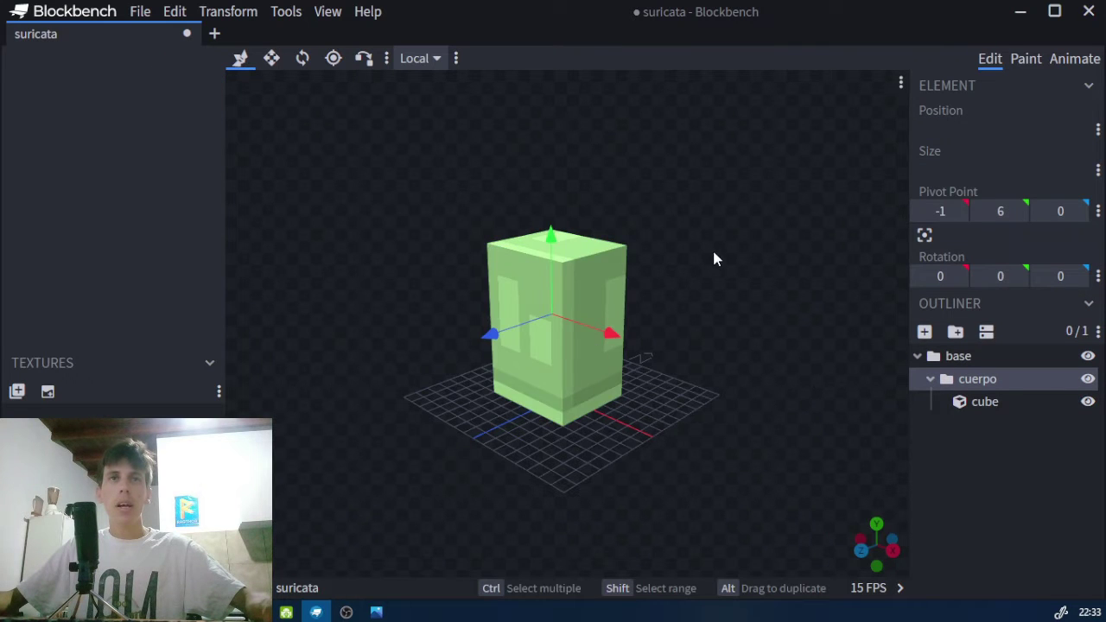
{"action": "left_click_drag", "start_coordinate": [736, 267], "coordinate": [731, 230]}
{"action": "left_click", "coordinate": [333, 57]}
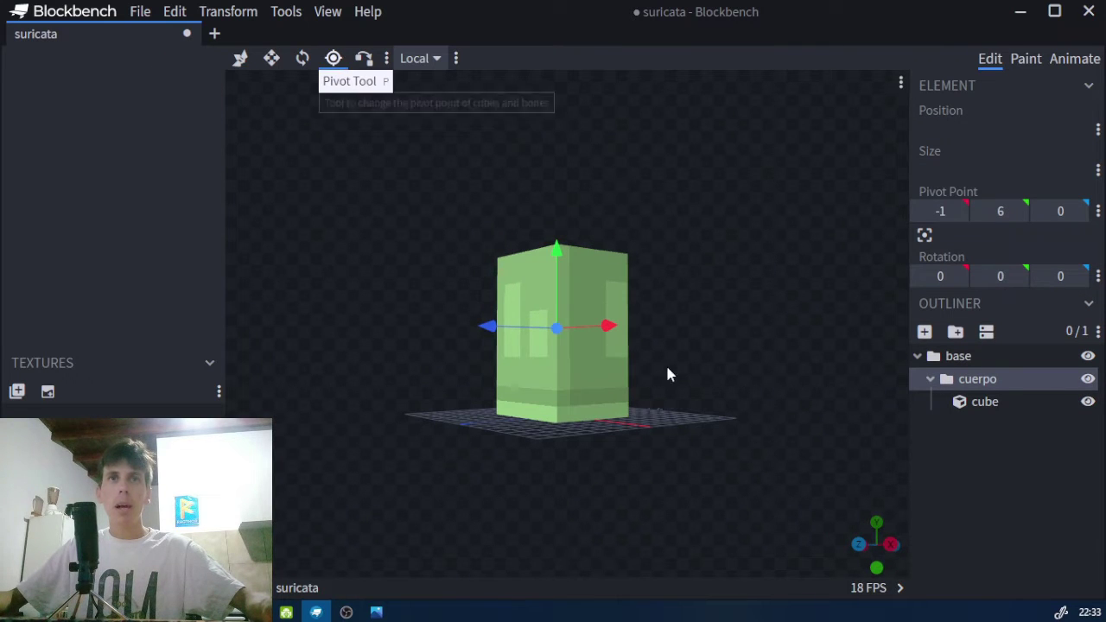
{"action": "left_click_drag", "start_coordinate": [651, 299], "coordinate": [612, 191]}
{"action": "left_click_drag", "start_coordinate": [727, 198], "coordinate": [600, 165]}
{"action": "mouse_move", "coordinate": [598, 256]}
{"action": "left_mouse_down"}
{"action": "mouse_move", "coordinate": [598, 268]}
{"action": "mouse_move", "coordinate": [601, 255]}
{"action": "left_mouse_up"}
{"action": "left_click_drag", "start_coordinate": [711, 242], "coordinate": [298, 124]}
{"action": "left_click_drag", "start_coordinate": [449, 194], "coordinate": [649, 158]}
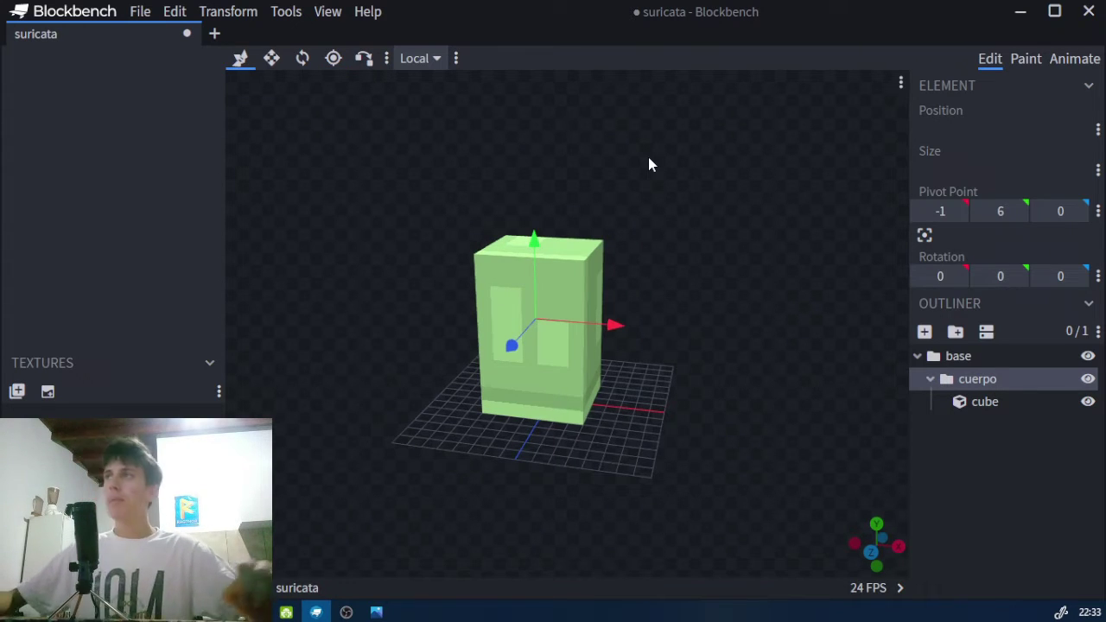
{"action": "left_click_drag", "start_coordinate": [689, 200], "coordinate": [653, 194]}
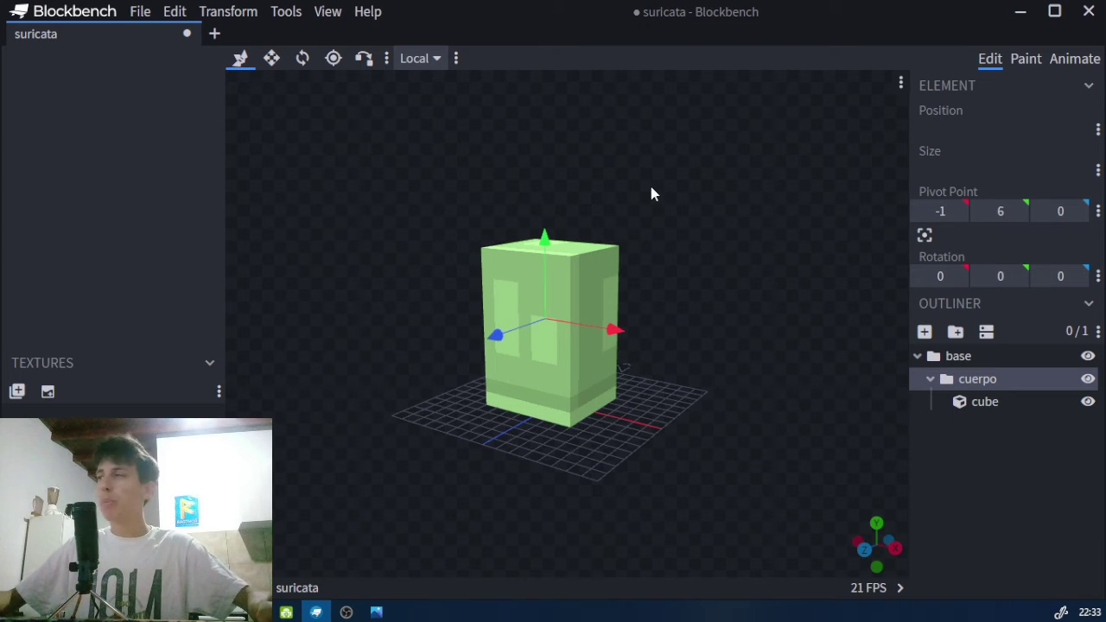
- Add a child group inside cuerpo and name it pata
{"action": "left_click", "coordinate": [932, 380]}
{"action": "left_click", "coordinate": [957, 332]}
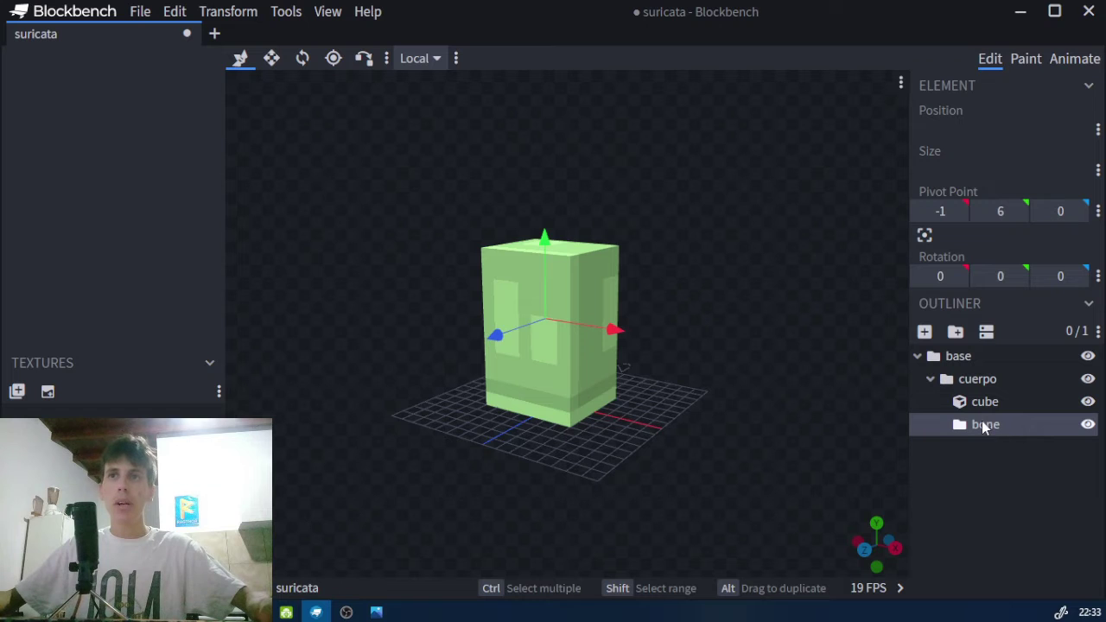
{"action": "type", "text": "pata"}
{"action": "key", "text": "Return"}
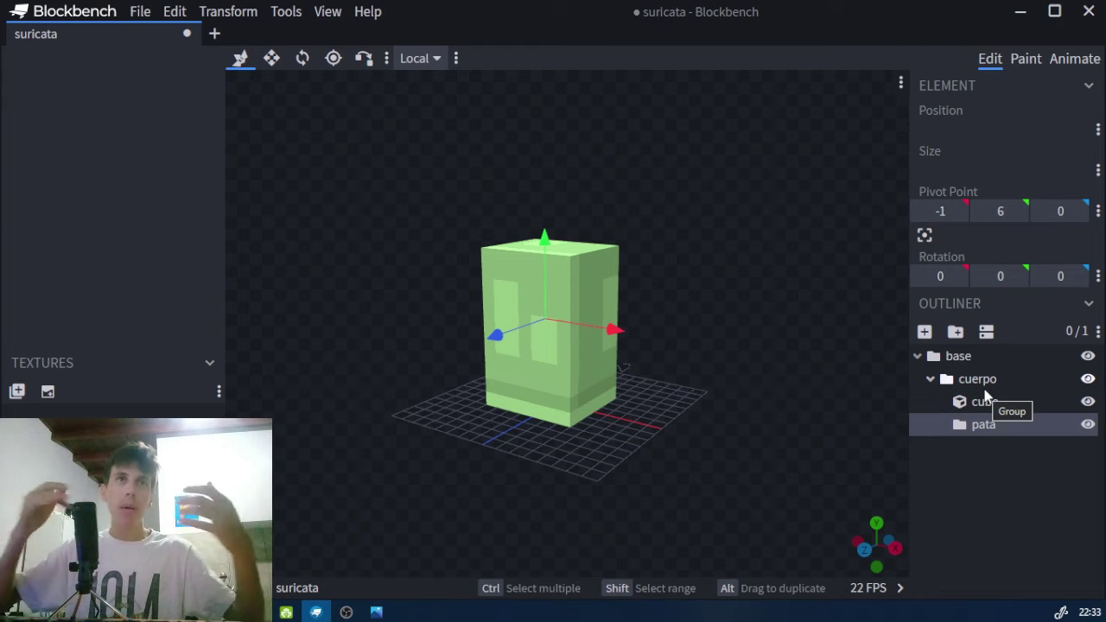
- Move the pata group's pivot point below the body to 1, -1, 2 with the Pivot Tool
{"action": "left_click", "coordinate": [337, 58]}
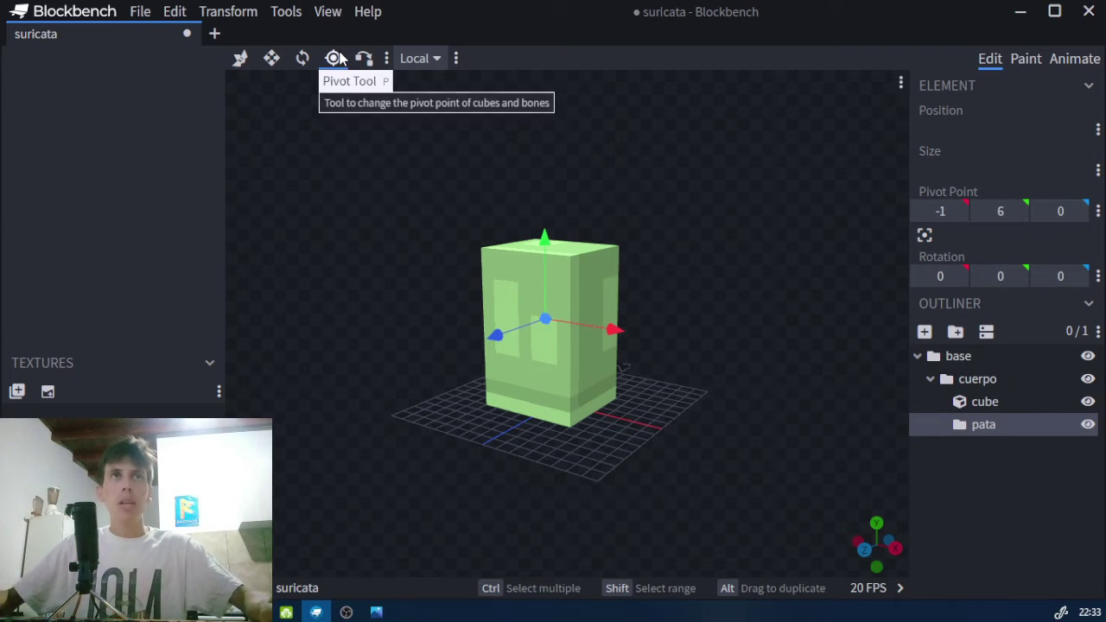
{"action": "left_click_drag", "start_coordinate": [547, 240], "coordinate": [558, 343]}
{"action": "left_click_drag", "start_coordinate": [657, 400], "coordinate": [662, 312]}
{"action": "scroll", "coordinate": [664, 329], "scroll_direction": "up", "scroll_amount": 3}
{"action": "left_click_drag", "start_coordinate": [641, 404], "coordinate": [668, 420]}
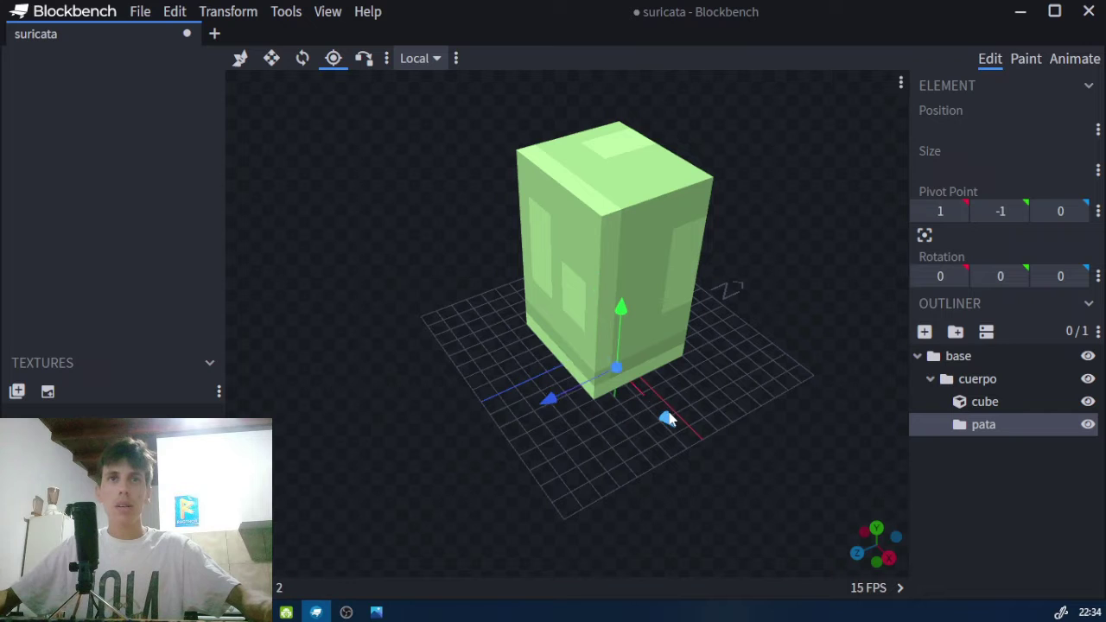
{"action": "left_click_drag", "start_coordinate": [540, 409], "coordinate": [512, 417]}
{"action": "left_click_drag", "start_coordinate": [812, 386], "coordinate": [761, 288]}
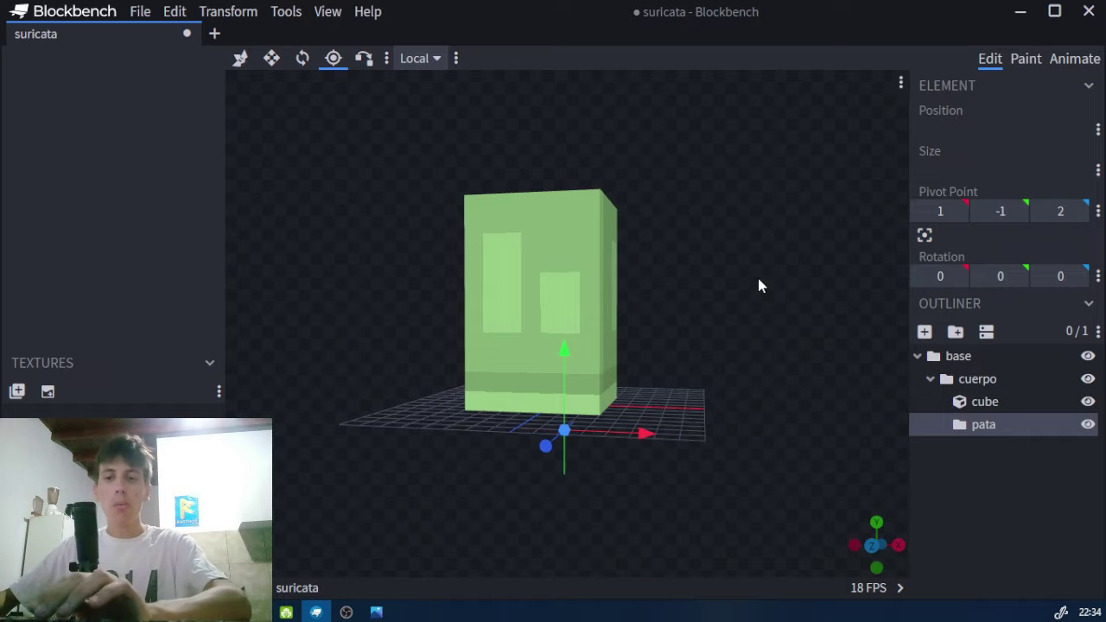
- Check the placement of the pata pivot relative to the body in the axis-aligned views
{"action": "key", "text": "KP_1"}
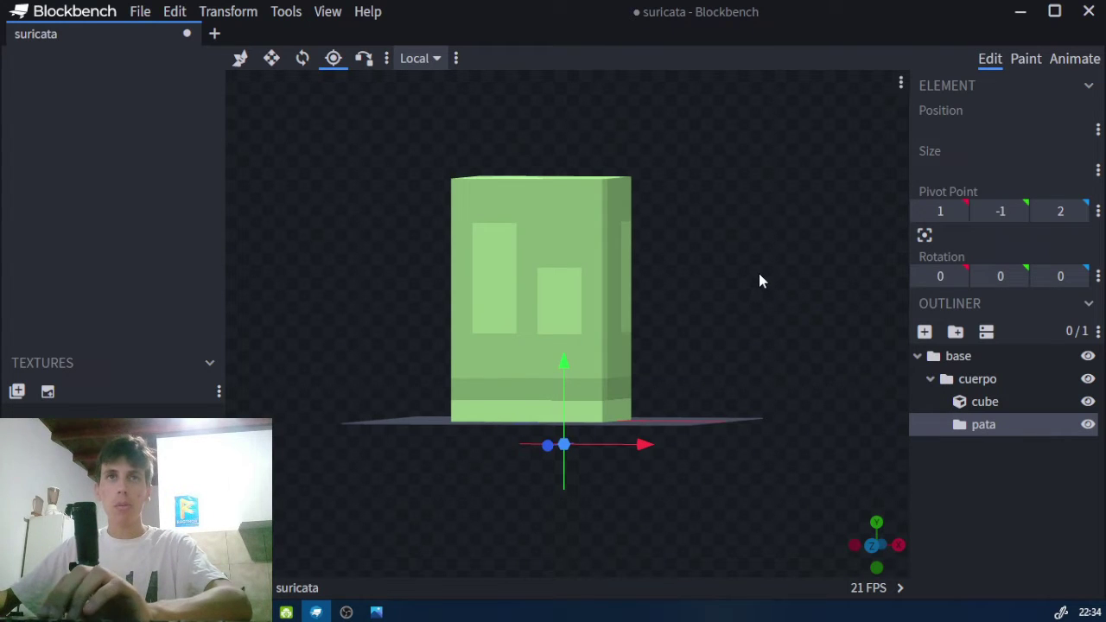
{"action": "key", "text": "KP_7"}
{"action": "key", "text": "KP_3"}
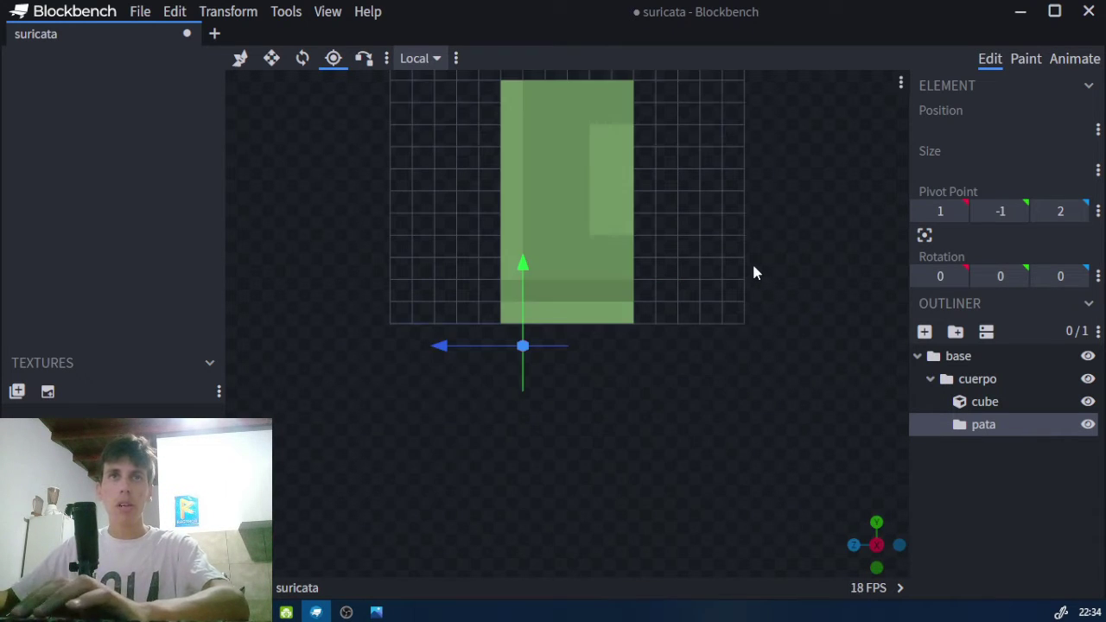
{"action": "key", "text": "KP_7"}
{"action": "key", "text": "KP_1"}
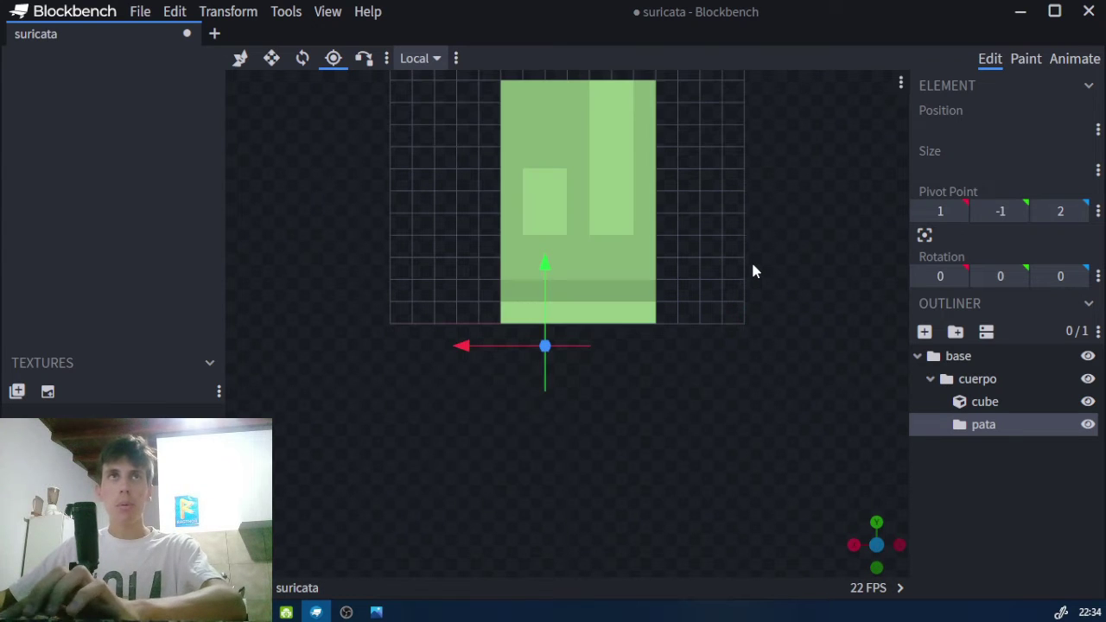
{"action": "key", "text": "KP_2"}
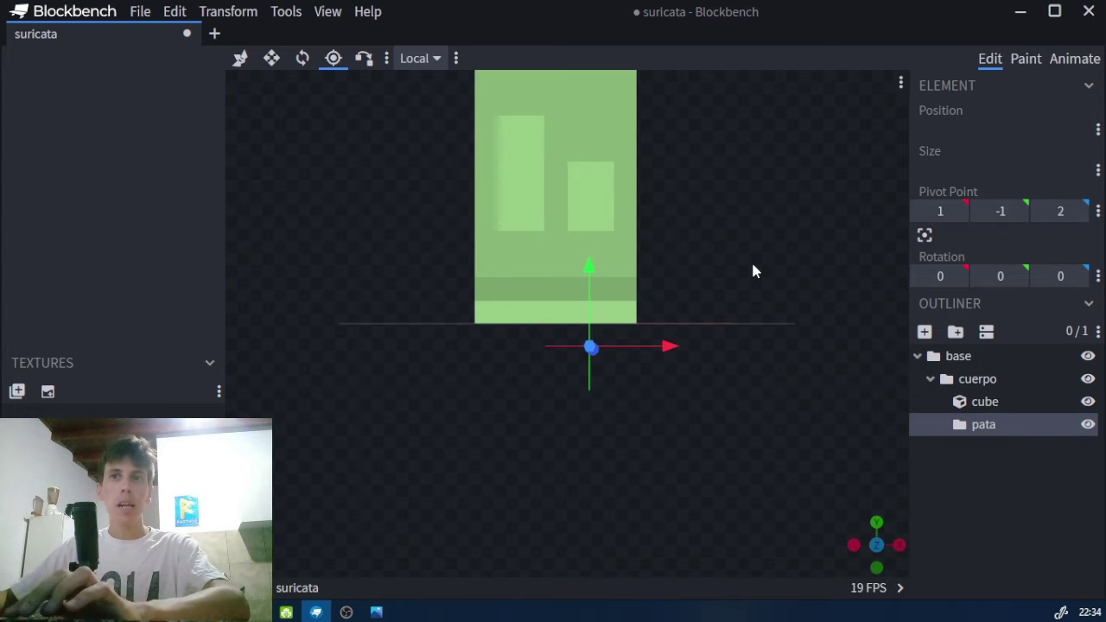
- Move the pata group's pivot point to 1, 0, -2 and add a cube inside the group
{"action": "key", "text": "KP_1"}
{"action": "key", "text": "KP_1"}
{"action": "scroll", "coordinate": [744, 279], "scroll_direction": "up", "scroll_amount": 3}
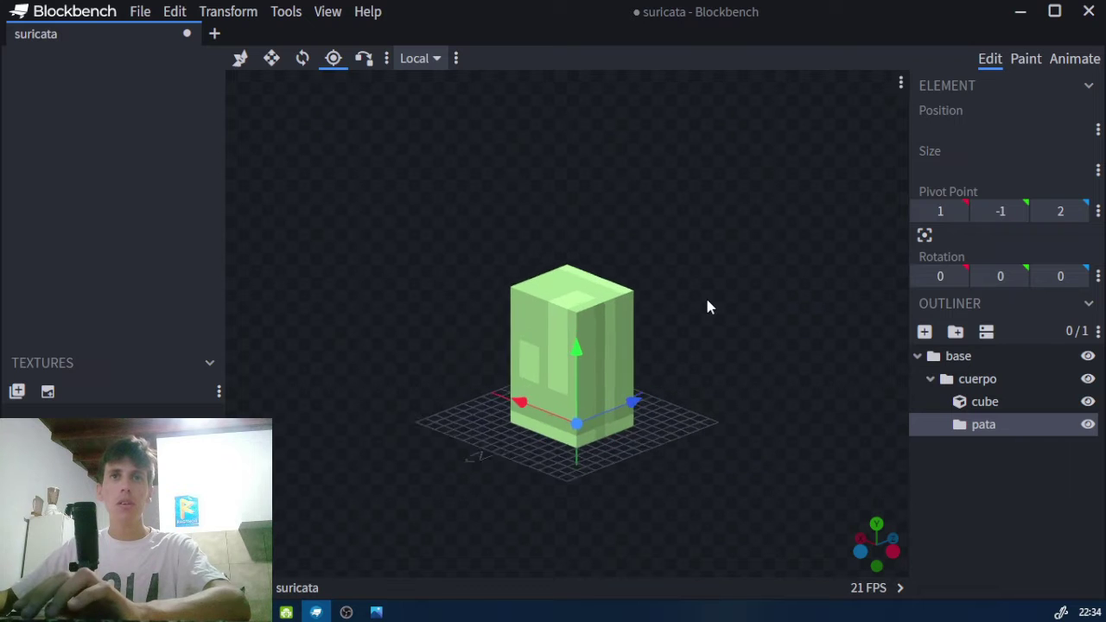
{"action": "left_click_drag", "start_coordinate": [707, 307], "coordinate": [503, 285]}
{"action": "left_click_drag", "start_coordinate": [785, 321], "coordinate": [577, 580]}
{"action": "left_click_drag", "start_coordinate": [748, 362], "coordinate": [610, 418]}
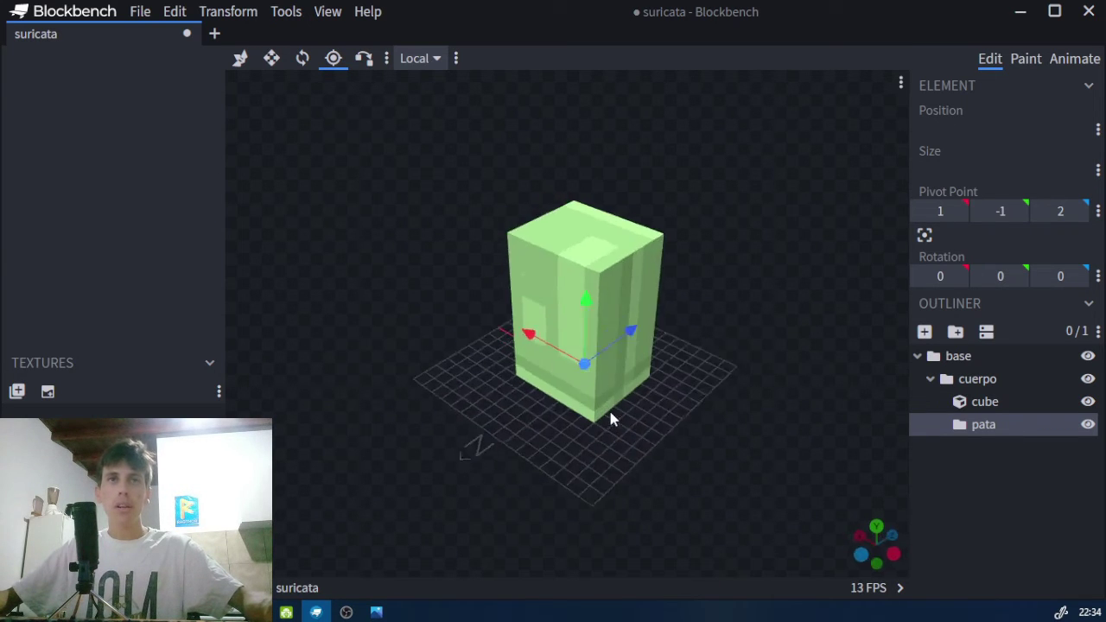
{"action": "left_click_drag", "start_coordinate": [616, 346], "coordinate": [599, 363]}
{"action": "left_click_drag", "start_coordinate": [772, 364], "coordinate": [838, 312]}
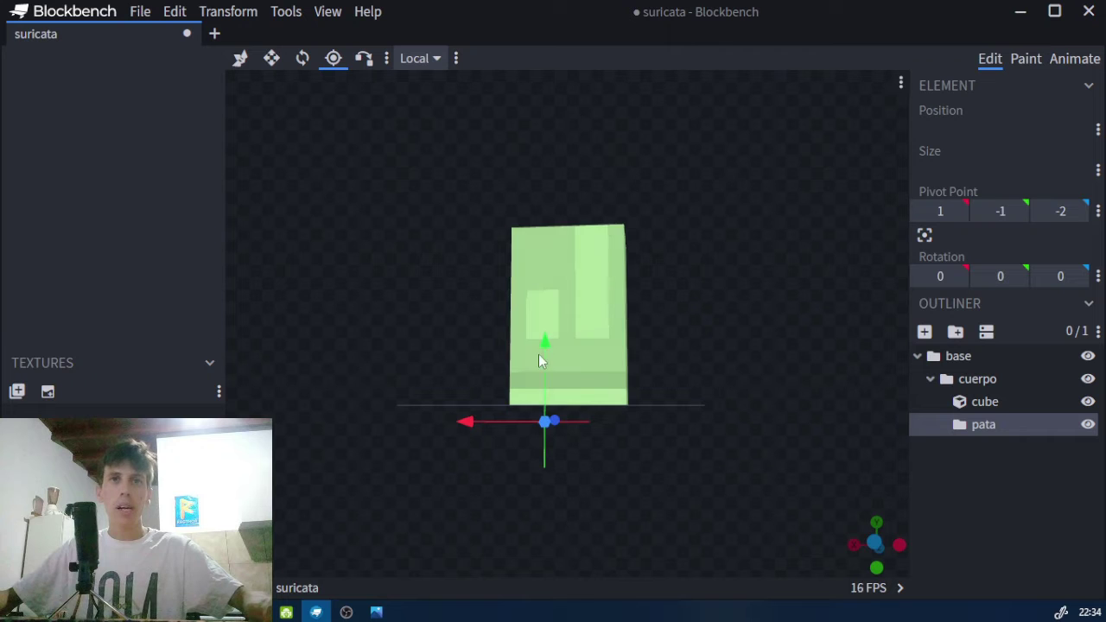
{"action": "left_click_drag", "start_coordinate": [545, 341], "coordinate": [715, 299]}
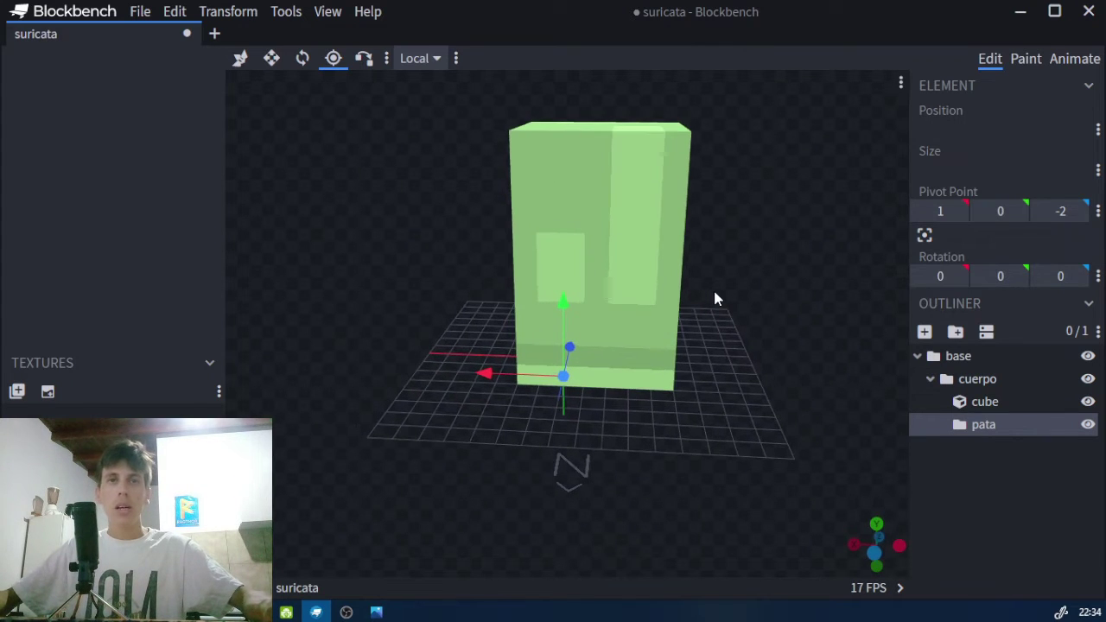
{"action": "left_click", "coordinate": [924, 332]}
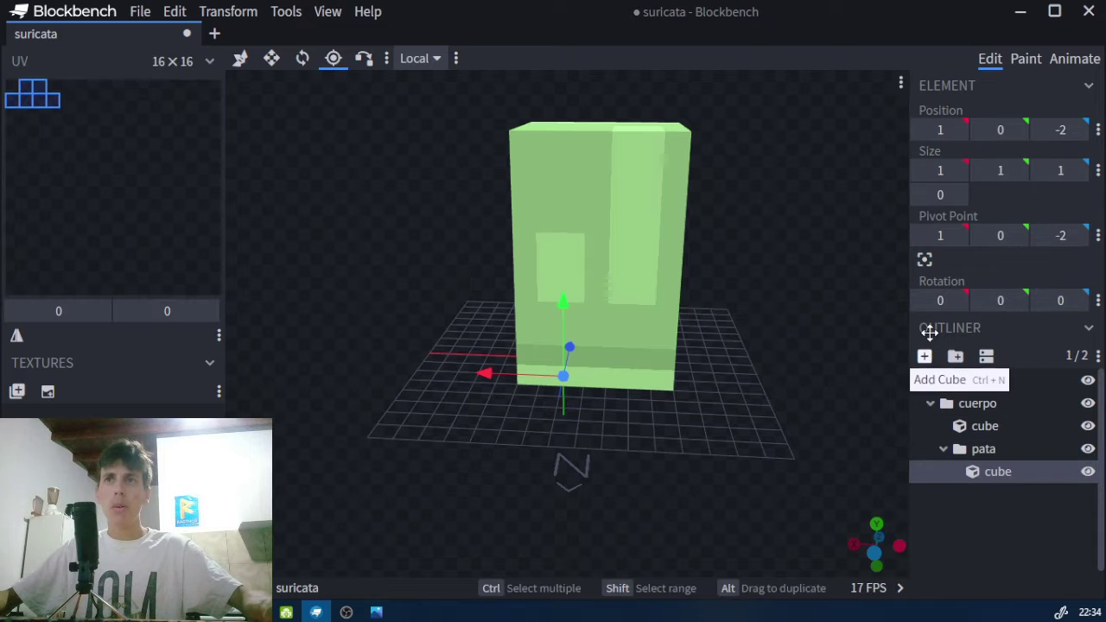
{"action": "left_click_drag", "start_coordinate": [724, 300], "coordinate": [562, 311]}
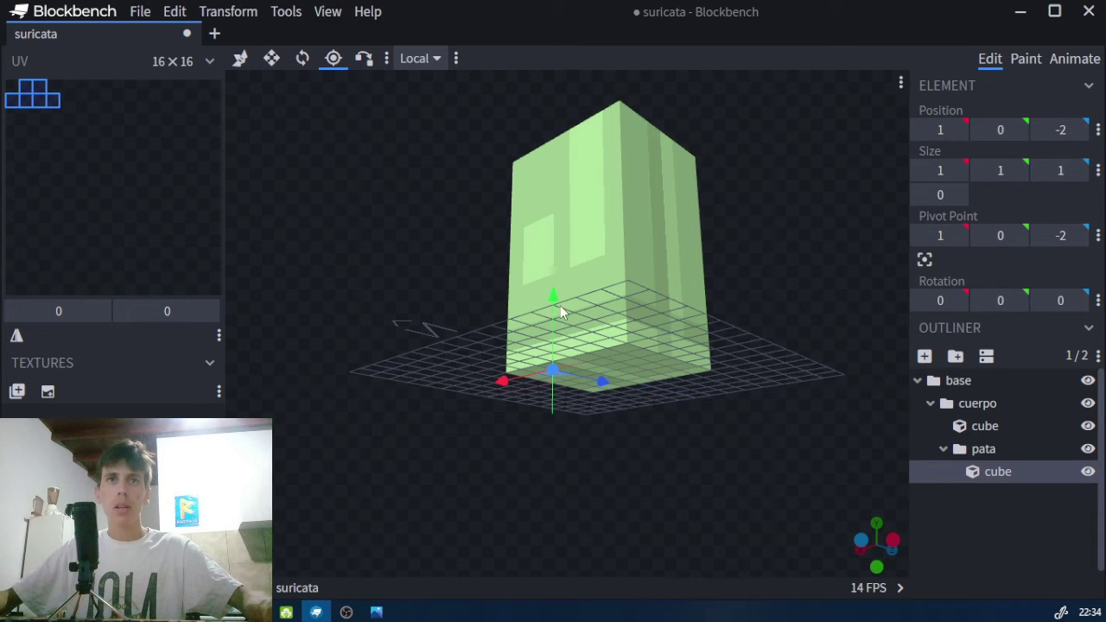
{"action": "left_click_drag", "start_coordinate": [603, 388], "coordinate": [571, 412]}
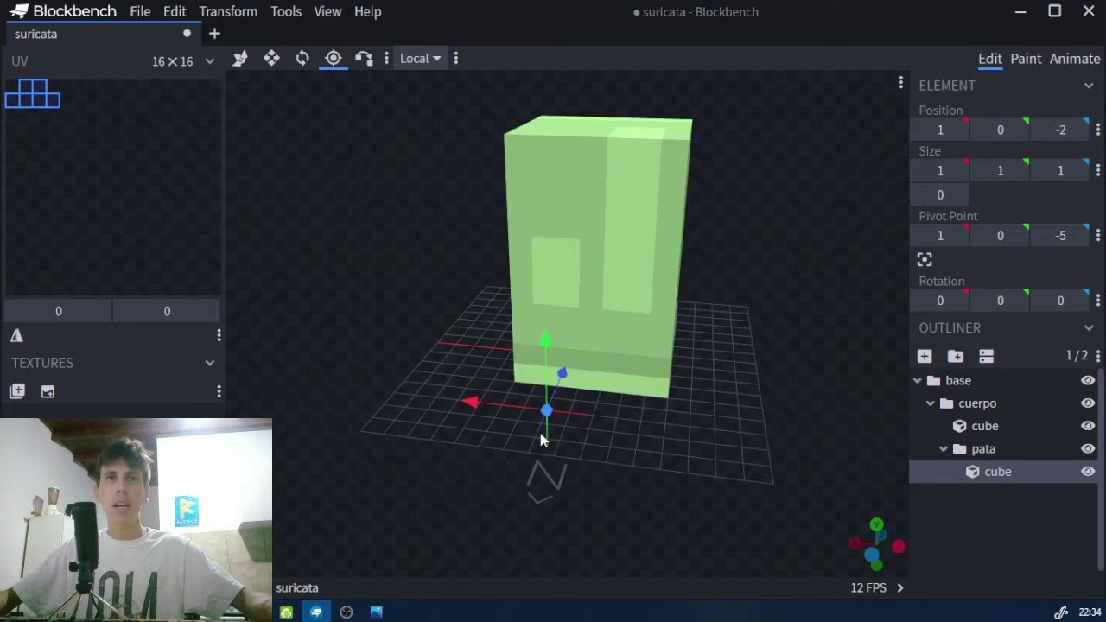
{"action": "key", "text": "ctrl+z"}
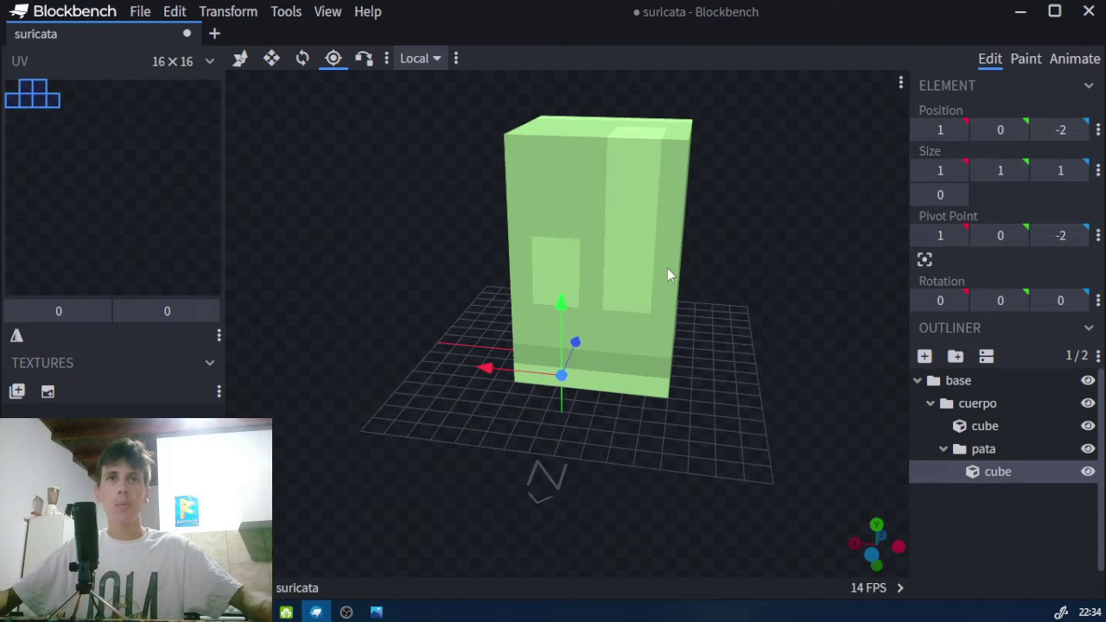
- Move the new cube in pata forward to Z -4, in front of the body
{"action": "left_click", "coordinate": [239, 58]}
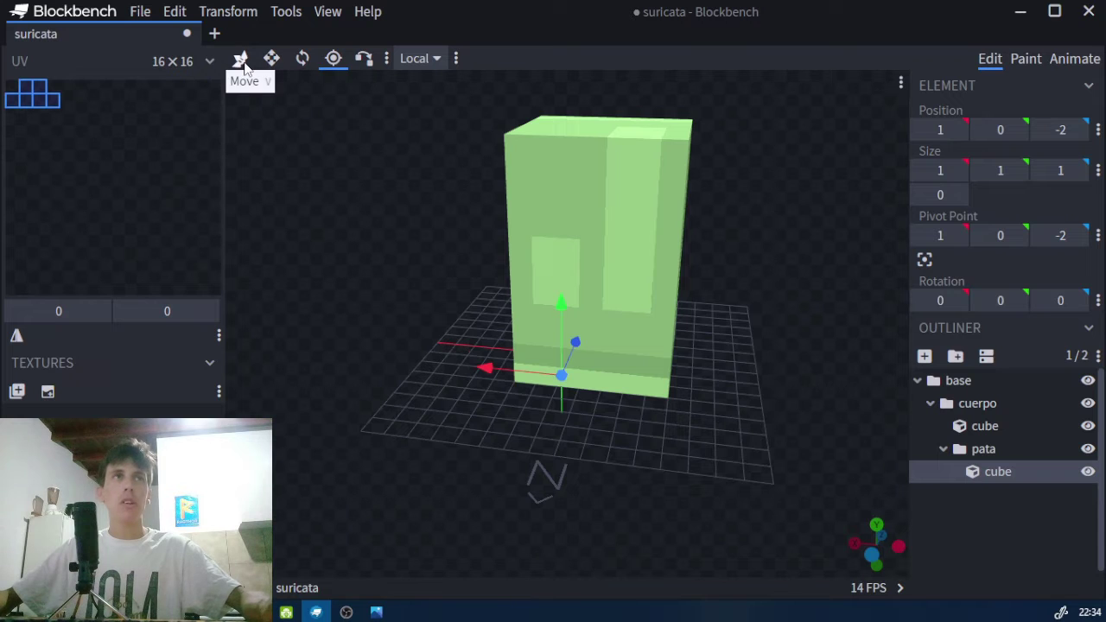
{"action": "left_click_drag", "start_coordinate": [808, 167], "coordinate": [691, 190]}
{"action": "left_click_drag", "start_coordinate": [628, 348], "coordinate": [587, 363]}
- Resize the pata cube into a flat foot of 3 × 1 × 3 at position 0, 0, -6
{"action": "left_click", "coordinate": [272, 57]}
{"action": "left_click_drag", "start_coordinate": [363, 130], "coordinate": [635, 331]}
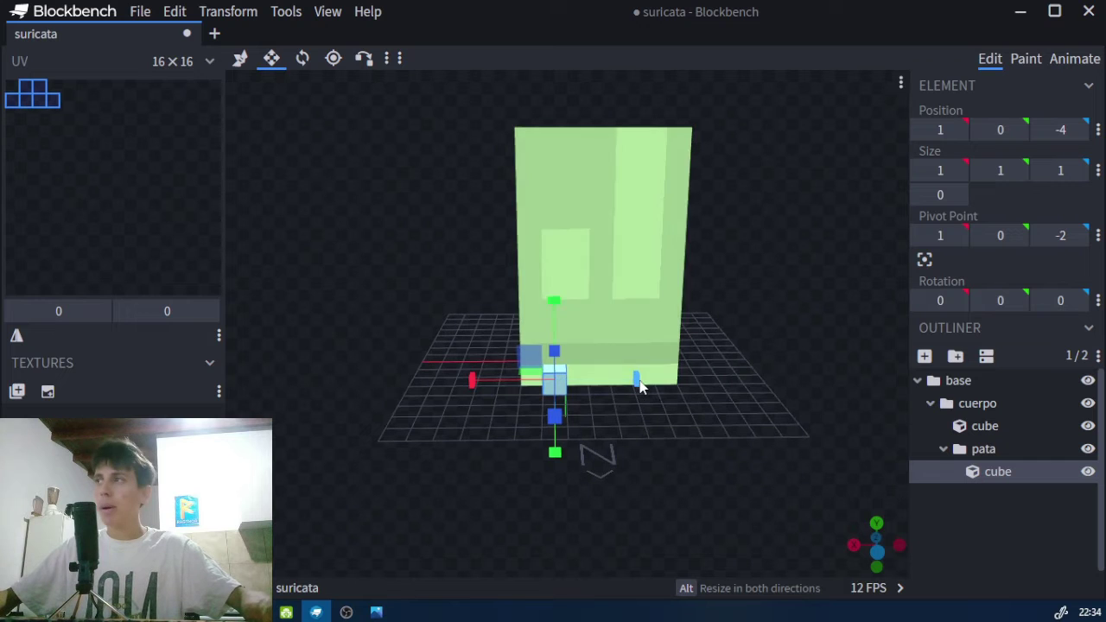
{"action": "left_click_drag", "start_coordinate": [637, 378], "coordinate": [652, 379]}
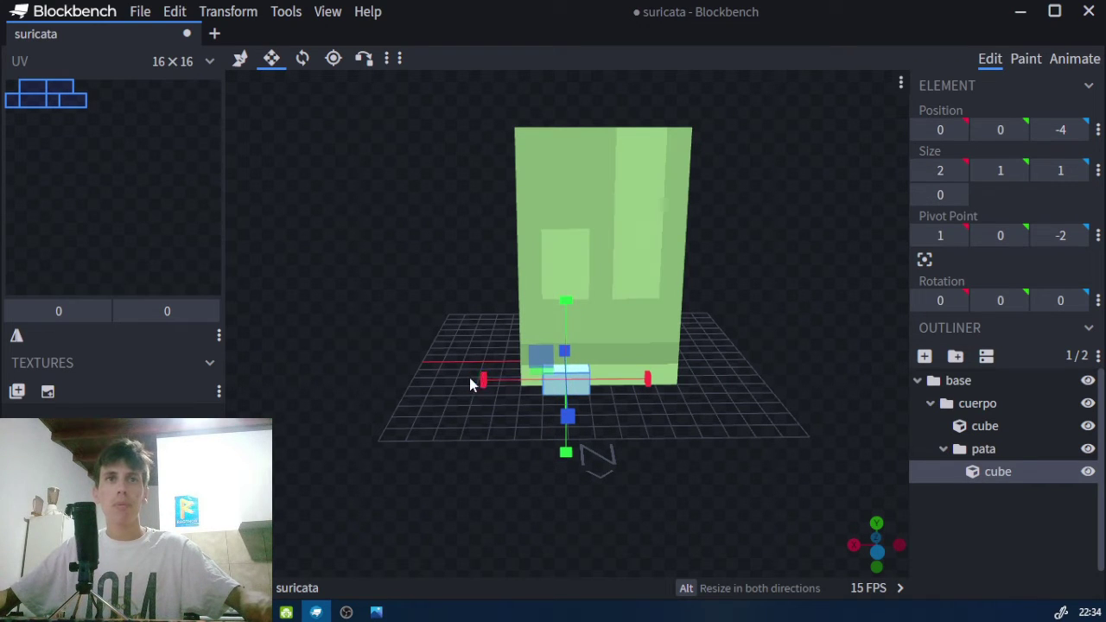
{"action": "left_click_drag", "start_coordinate": [476, 380], "coordinate": [461, 376]}
{"action": "left_click_drag", "start_coordinate": [562, 374], "coordinate": [731, 413]}
{"action": "left_click_drag", "start_coordinate": [764, 350], "coordinate": [657, 282]}
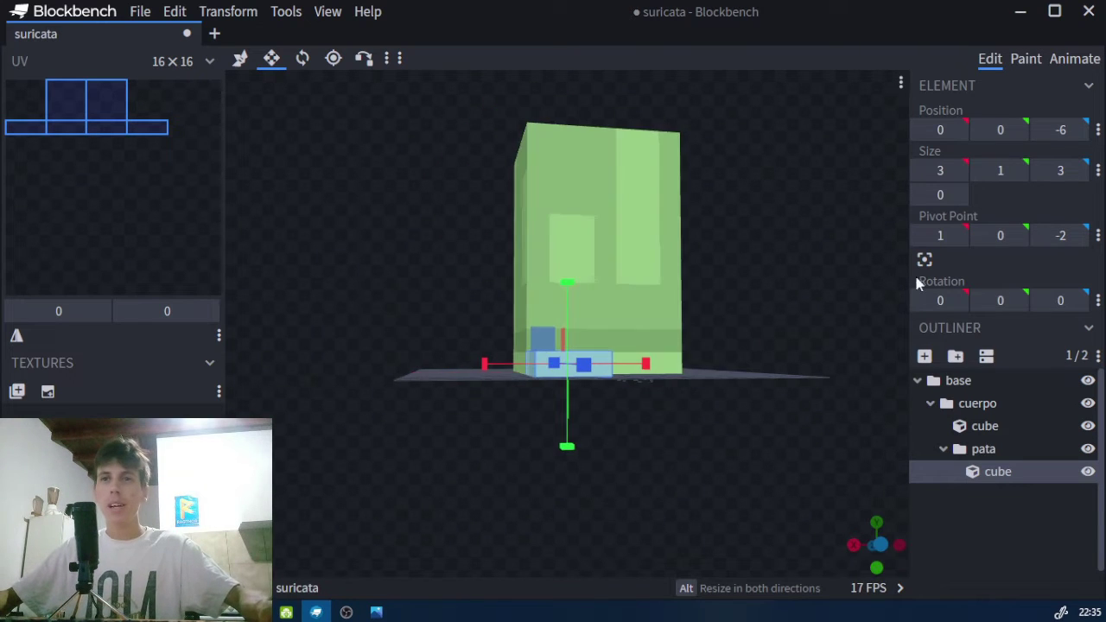
{"action": "left_click_drag", "start_coordinate": [821, 210], "coordinate": [762, 317]}
{"action": "left_click_drag", "start_coordinate": [572, 370], "coordinate": [597, 353]}
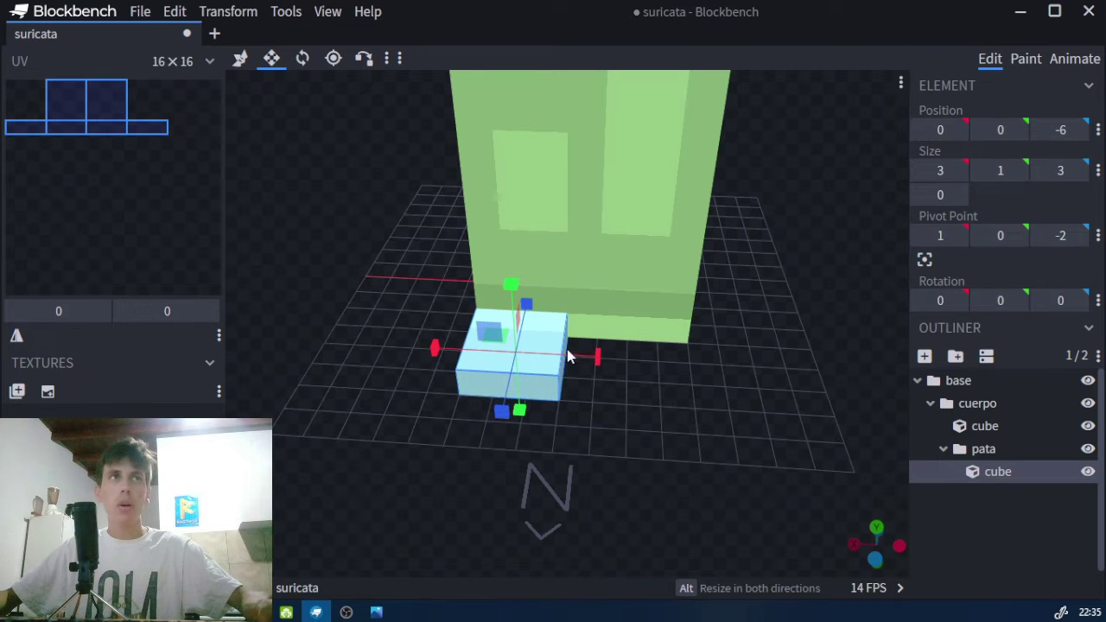
{"action": "left_click_drag", "start_coordinate": [805, 383], "coordinate": [709, 374]}
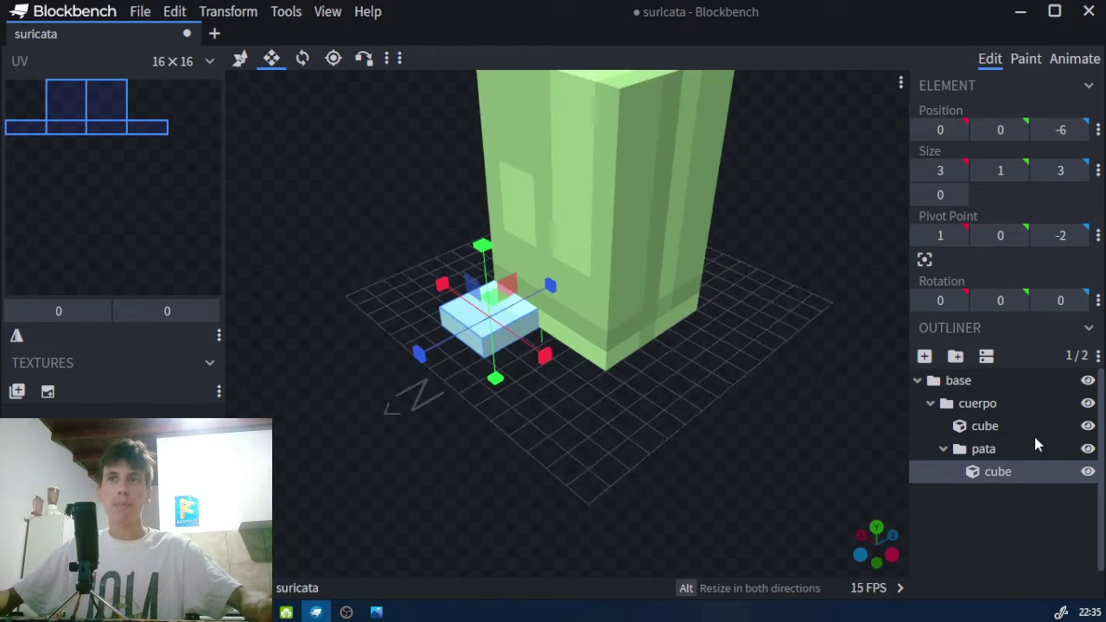
- Duplicate the pata group with its cube and select the collapsed copy
{"action": "left_click", "coordinate": [947, 451]}
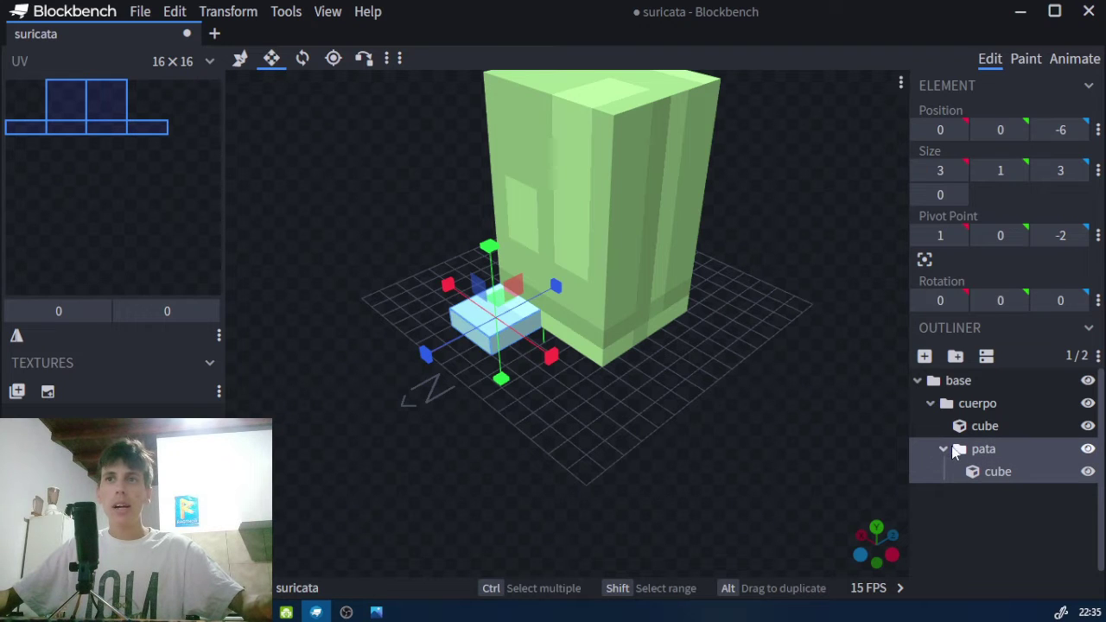
{"action": "left_click", "coordinate": [943, 424]}
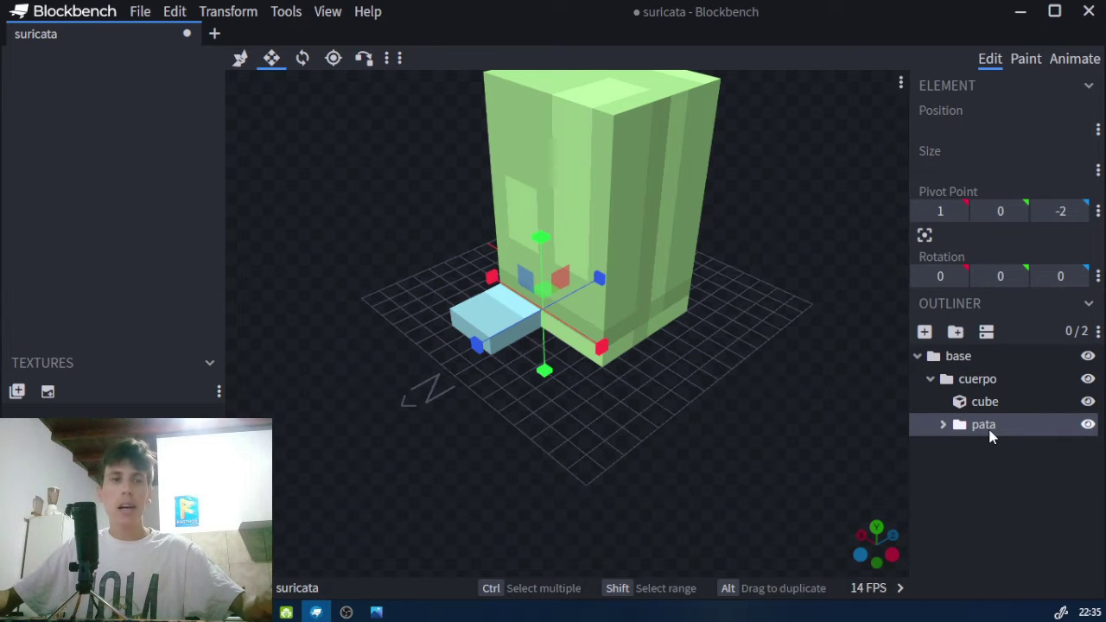
{"action": "key", "text": "ctrl+d"}
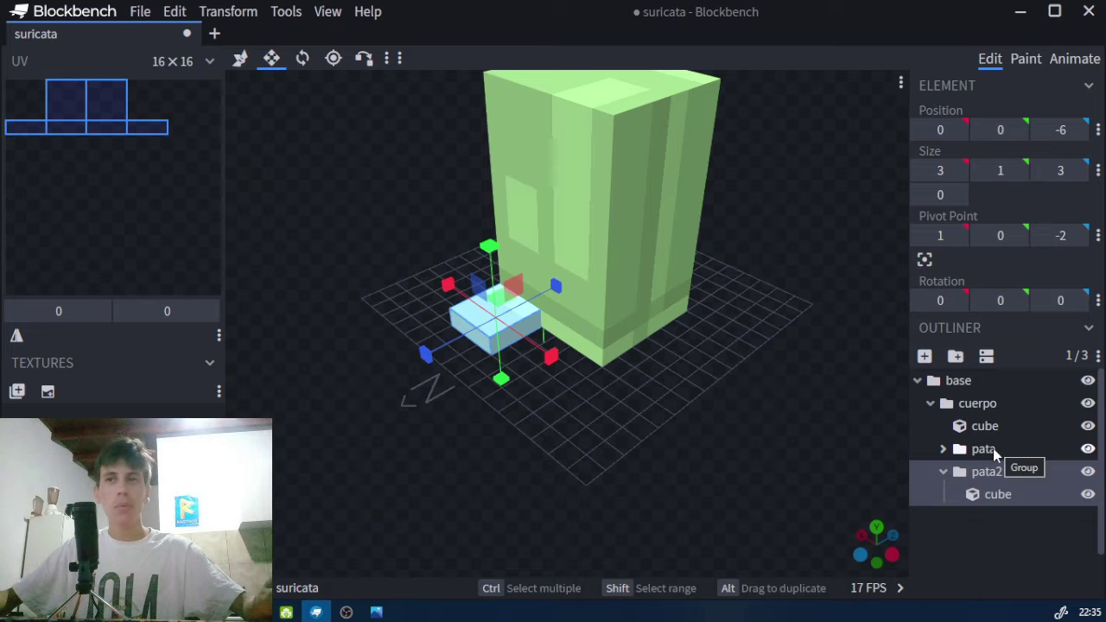
{"action": "left_click", "coordinate": [991, 470]}
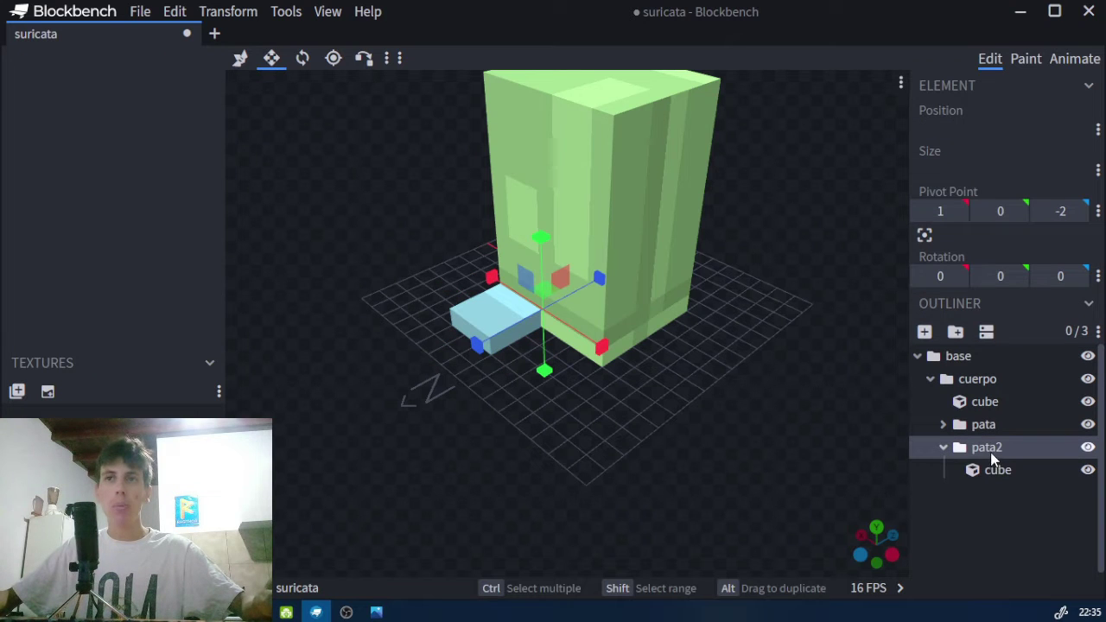
{"action": "left_click", "coordinate": [943, 447]}
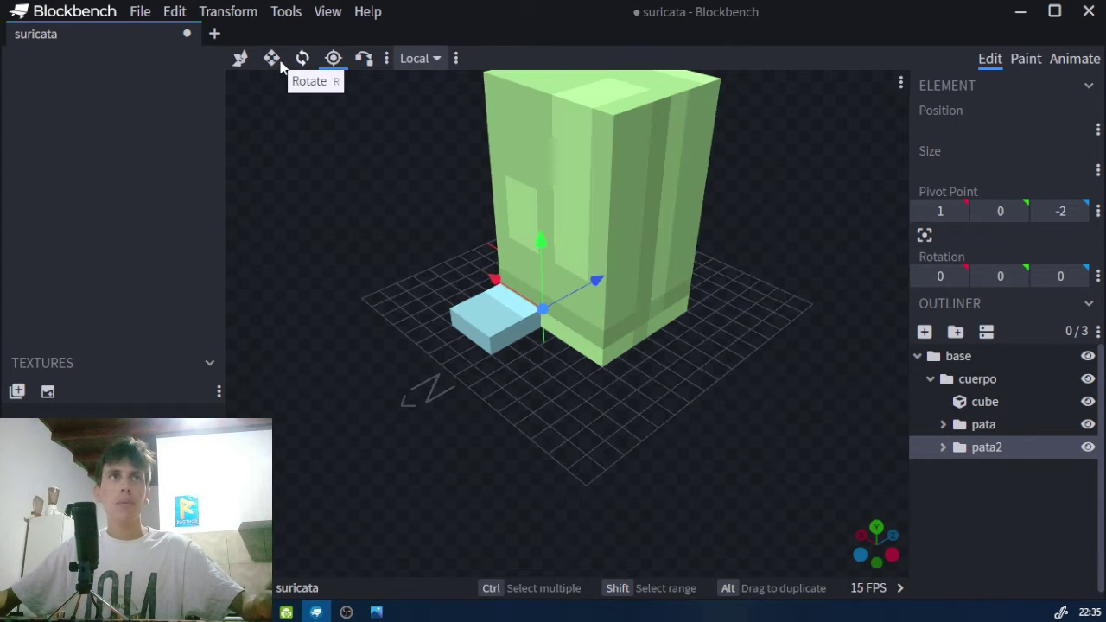
- Move the pivot point of the pata2 group to -2, 0, -2 with the Pivot Tool
{"action": "left_click", "coordinate": [241, 58]}
{"action": "left_click", "coordinate": [244, 60]}
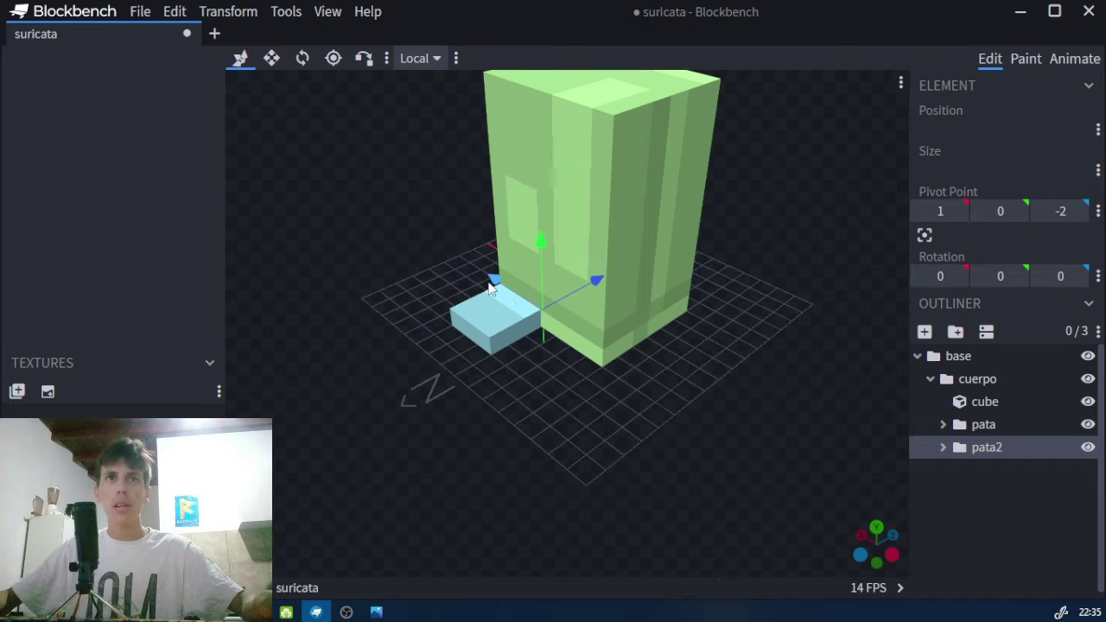
{"action": "left_click", "coordinate": [333, 58]}
{"action": "left_click_drag", "start_coordinate": [410, 192], "coordinate": [529, 325]}
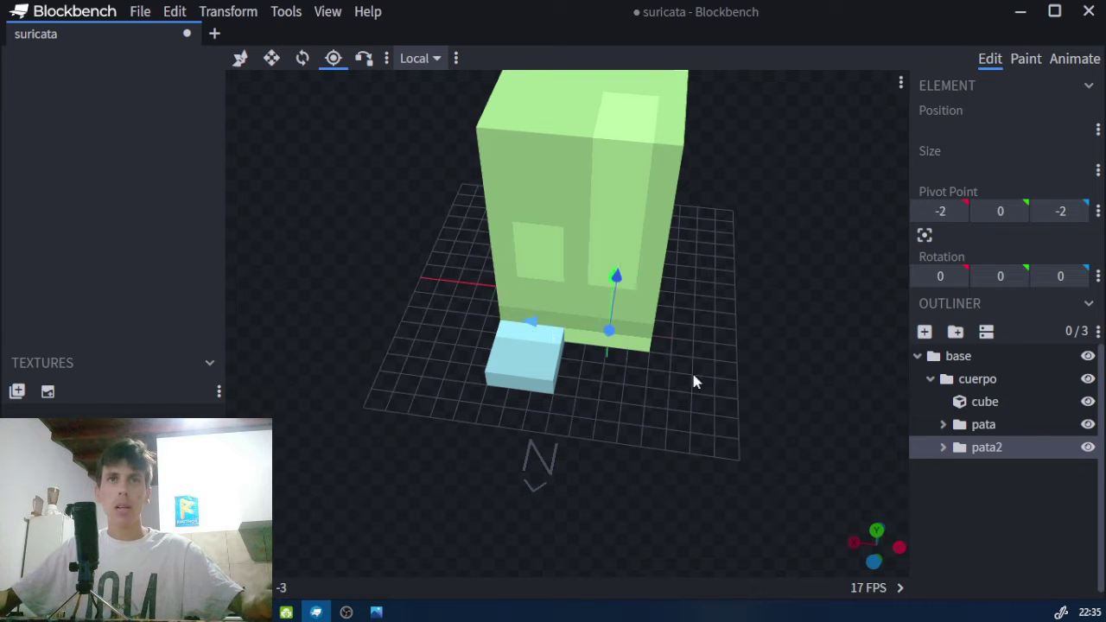
- Move the cube inside pata2 to X -4 so the second foot sits beside the first
{"action": "left_click", "coordinate": [943, 447]}
{"action": "left_click", "coordinate": [975, 469]}
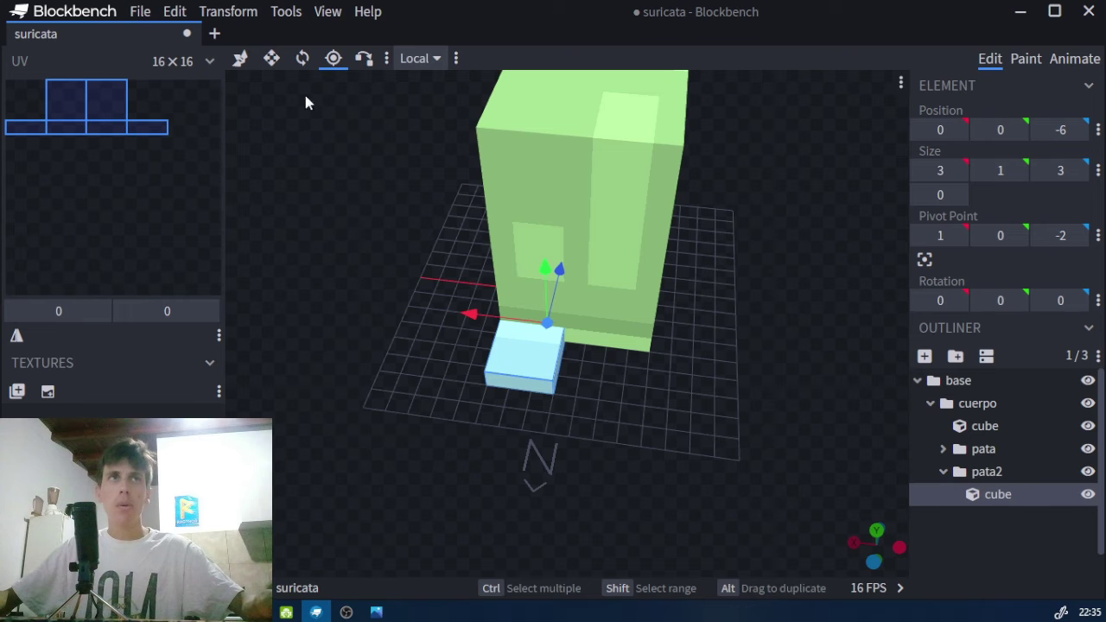
{"action": "left_click", "coordinate": [240, 58]}
{"action": "left_click_drag", "start_coordinate": [511, 353], "coordinate": [566, 356]}
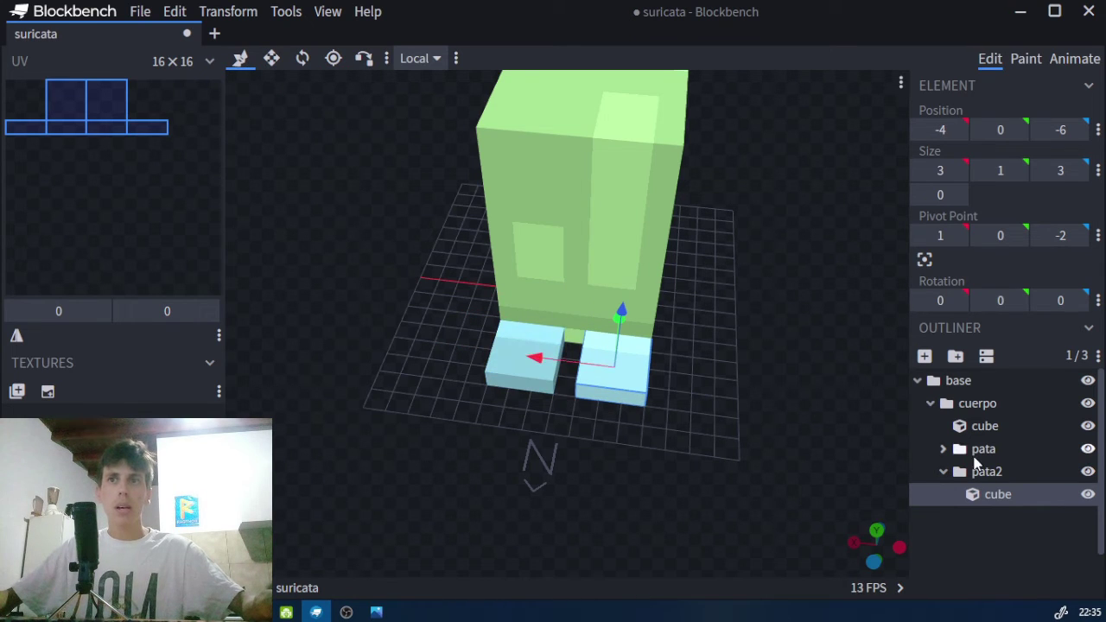
{"action": "left_click", "coordinate": [942, 473]}
{"action": "left_click_drag", "start_coordinate": [802, 270], "coordinate": [758, 253]}
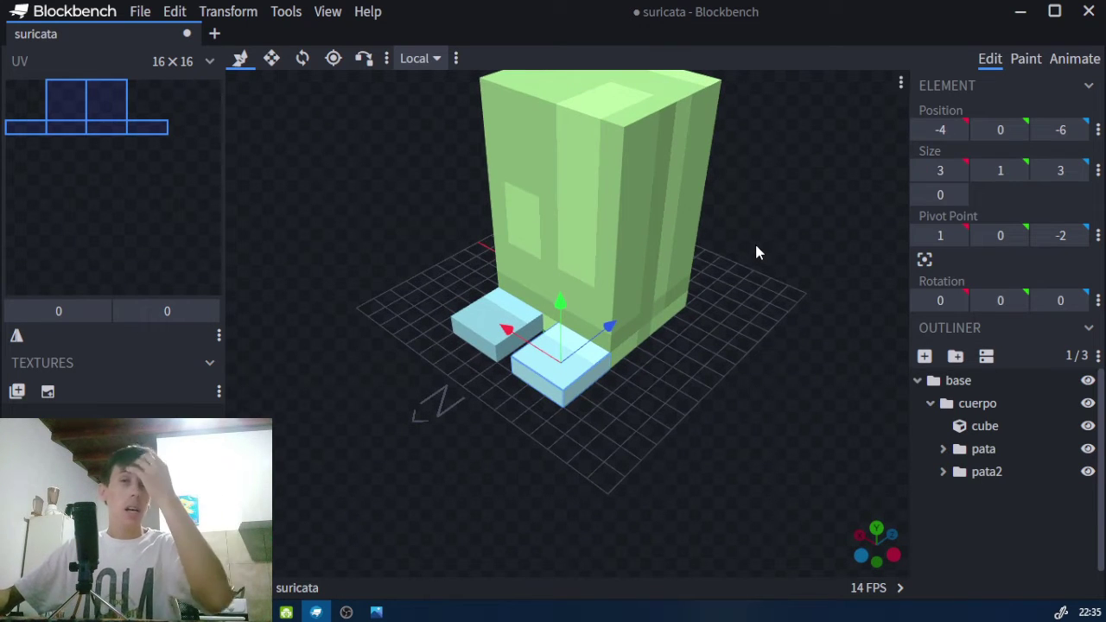
{"action": "left_click_drag", "start_coordinate": [772, 213], "coordinate": [778, 285]}
{"action": "scroll", "coordinate": [778, 285], "scroll_direction": "down", "scroll_amount": 1}
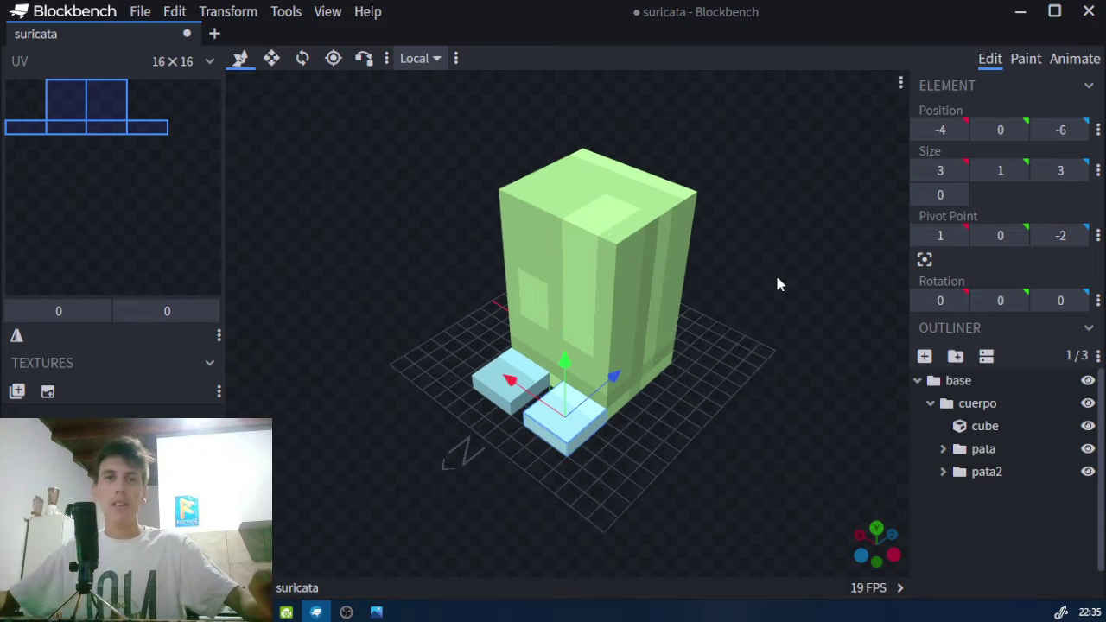
{"action": "left_click_drag", "start_coordinate": [760, 245], "coordinate": [728, 248]}
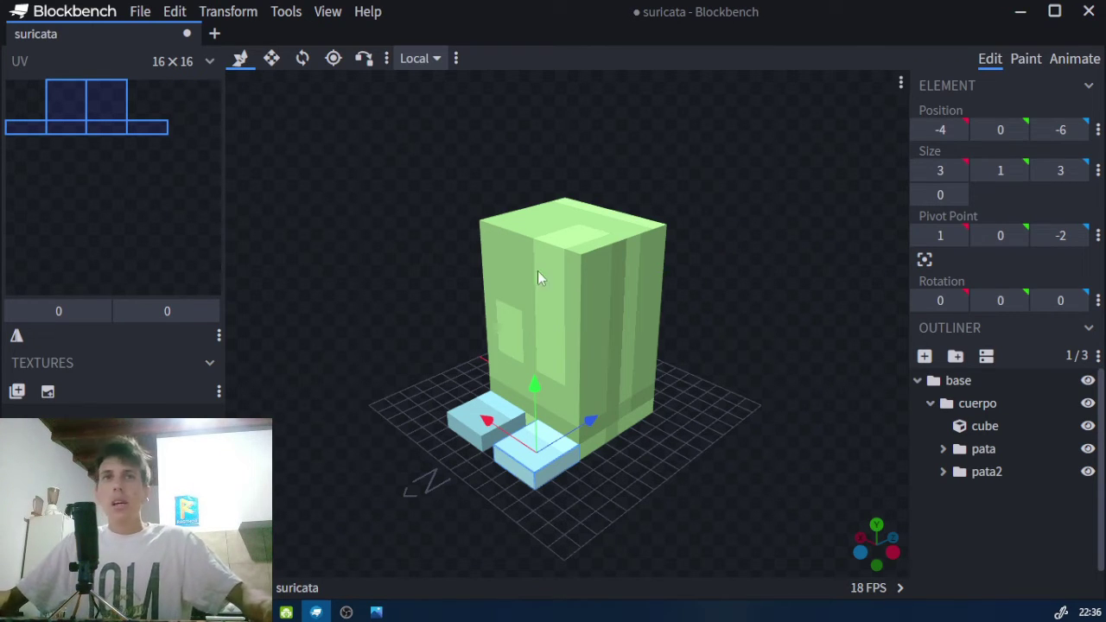
- Add a child group inside cuerpo and name it cabeza
{"action": "left_click", "coordinate": [980, 401]}
{"action": "left_click", "coordinate": [955, 356]}
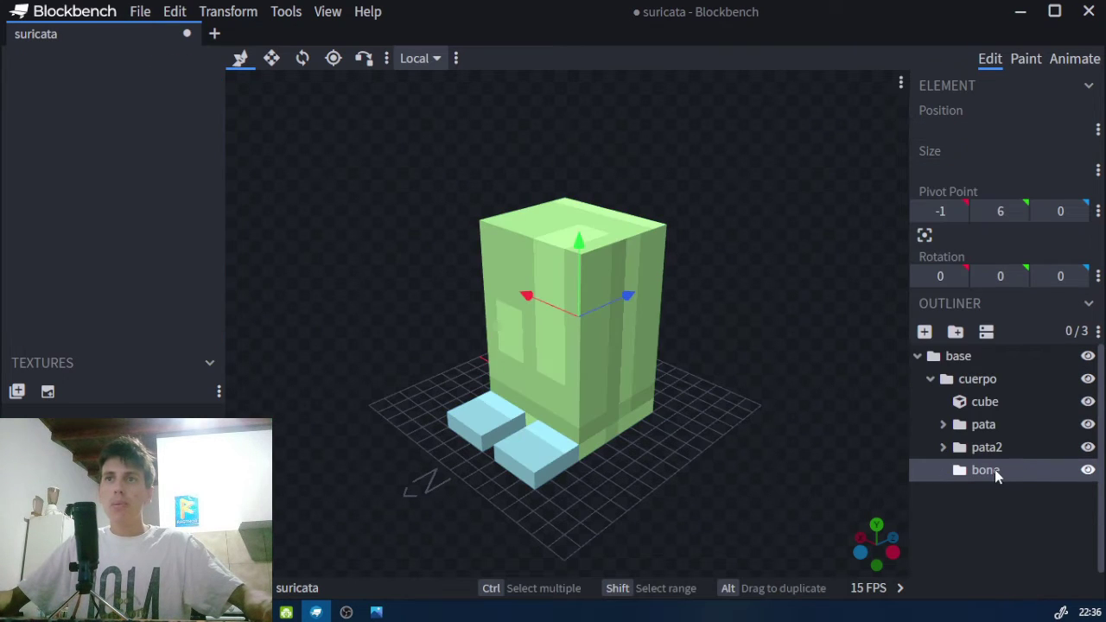
{"action": "type", "text": "cabeza"}
{"action": "key", "text": "Return"}
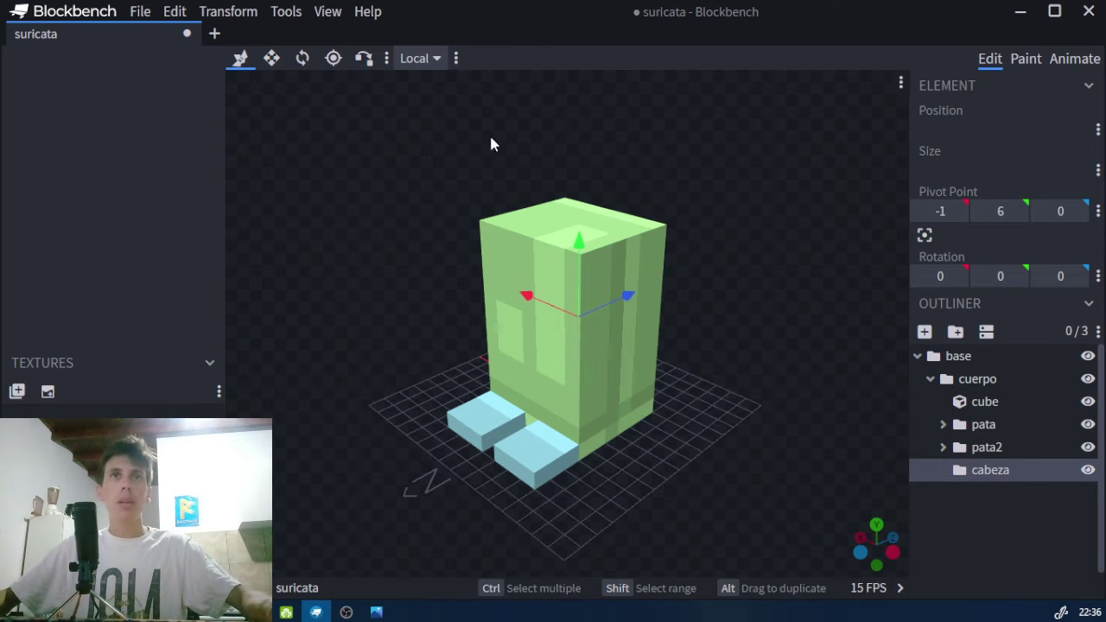
- Move the cabeza group's pivot point to -0.5, 11, 0 on top of the body
{"action": "left_click_drag", "start_coordinate": [579, 241], "coordinate": [580, 143]}
{"action": "left_click_drag", "start_coordinate": [652, 173], "coordinate": [726, 230]}
{"action": "mouse_move", "coordinate": [555, 311]}
{"action": "left_mouse_down"}
{"action": "mouse_move", "coordinate": [527, 311]}
{"action": "mouse_move", "coordinate": [556, 308]}
{"action": "left_mouse_up"}
{"action": "left_click_drag", "start_coordinate": [732, 217], "coordinate": [790, 198]}
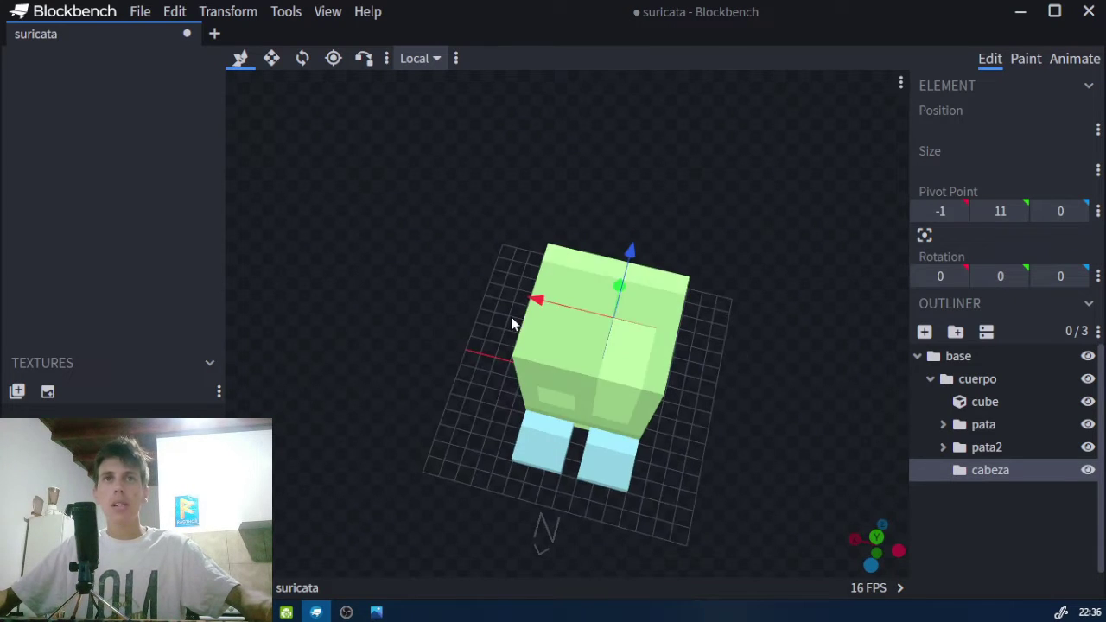
{"action": "mouse_move", "coordinate": [540, 308]}
{"action": "left_mouse_down"}
{"action": "mouse_move", "coordinate": [560, 304]}
{"action": "mouse_move", "coordinate": [537, 303]}
{"action": "left_mouse_up"}
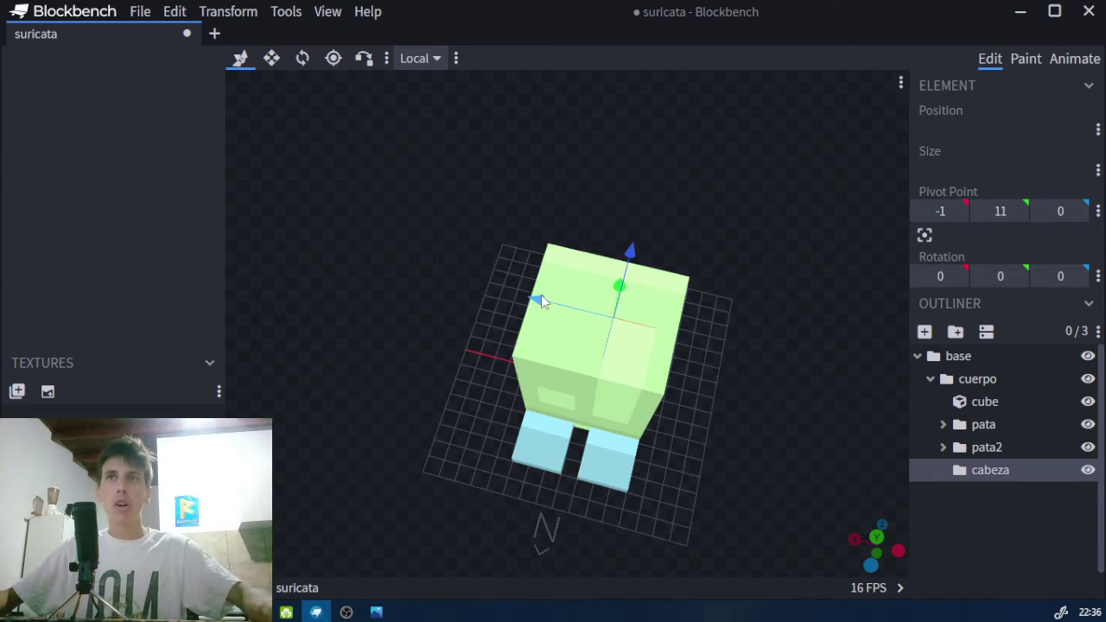
{"action": "left_click_drag", "start_coordinate": [536, 305], "coordinate": [530, 309]}
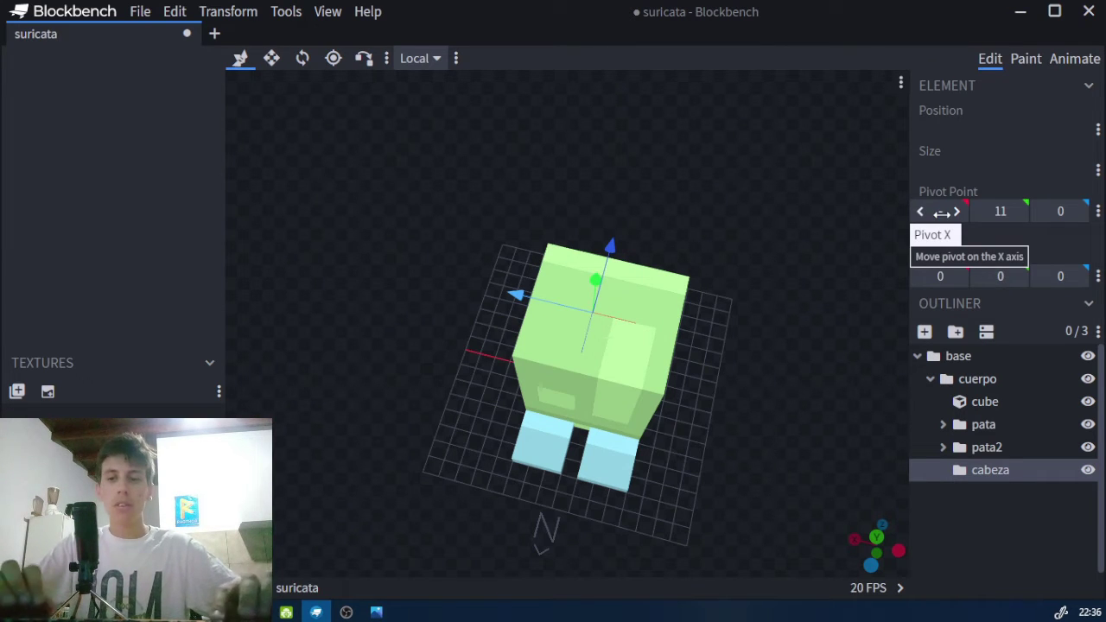
{"action": "left_click_drag", "start_coordinate": [942, 212], "coordinate": [938, 211]}
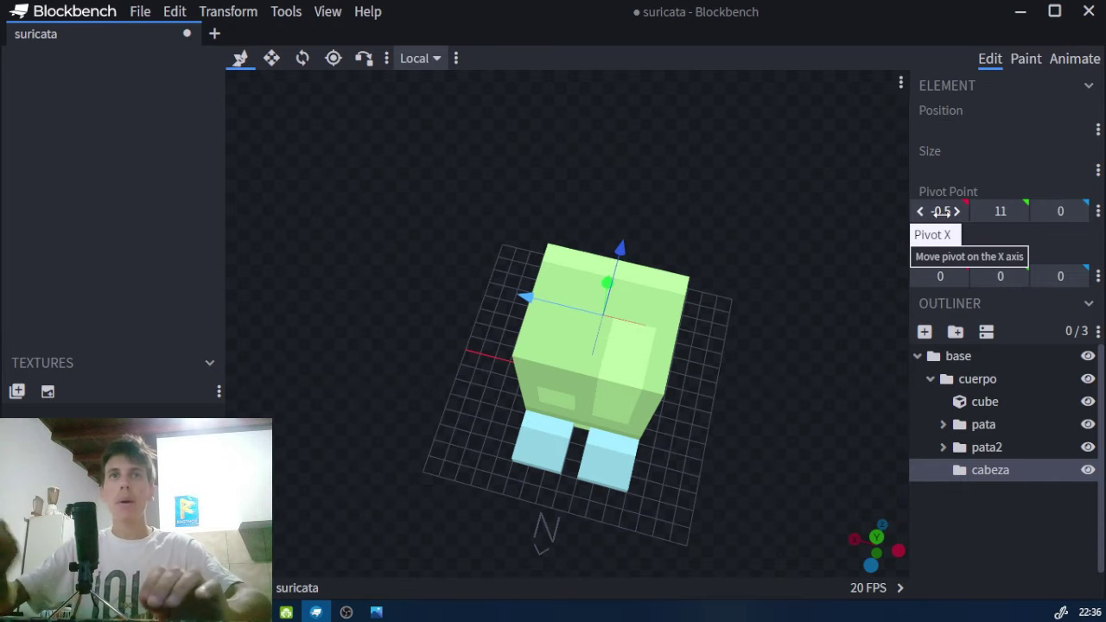
- Check the cabeza pivot from several angles and add a cube inside the group
{"action": "left_click_drag", "start_coordinate": [790, 217], "coordinate": [580, 287]}
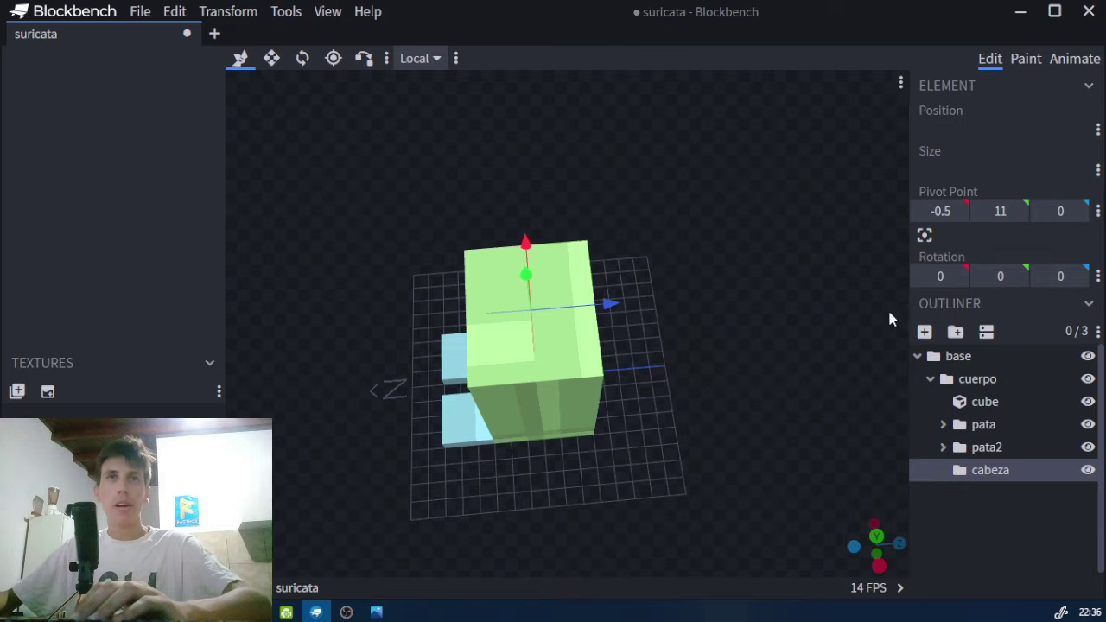
{"action": "mouse_move", "coordinate": [854, 255]}
{"action": "left_mouse_down"}
{"action": "mouse_move", "coordinate": [785, 318]}
{"action": "mouse_move", "coordinate": [822, 279]}
{"action": "mouse_move", "coordinate": [716, 323]}
{"action": "mouse_move", "coordinate": [676, 275]}
{"action": "mouse_move", "coordinate": [844, 247]}
{"action": "left_mouse_up"}
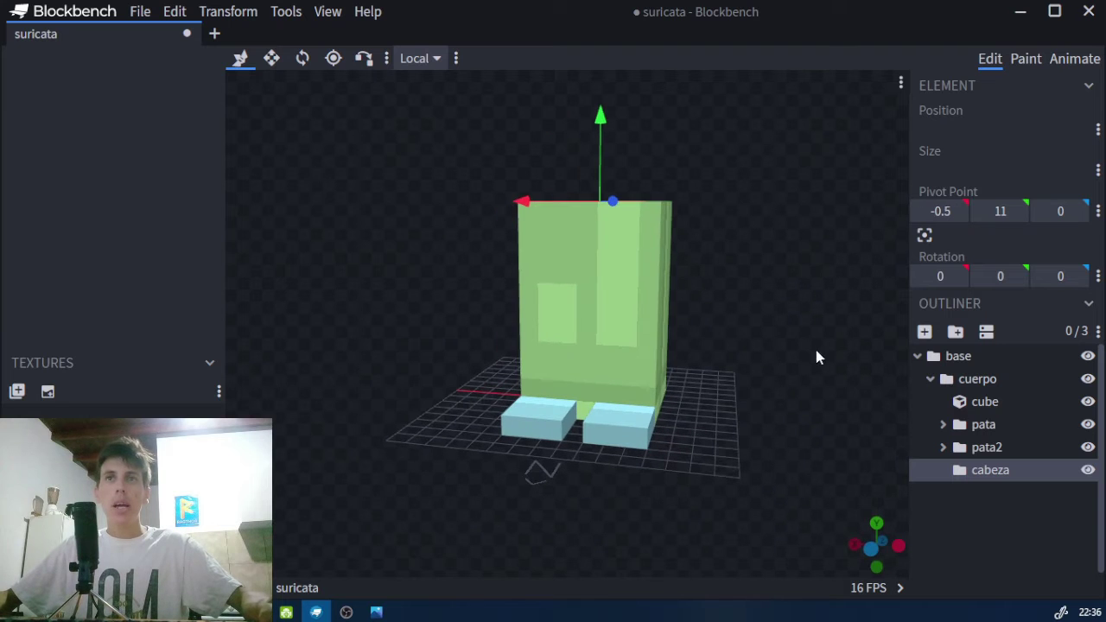
{"action": "left_click_drag", "start_coordinate": [817, 355], "coordinate": [851, 374]}
{"action": "left_click", "coordinate": [925, 332]}
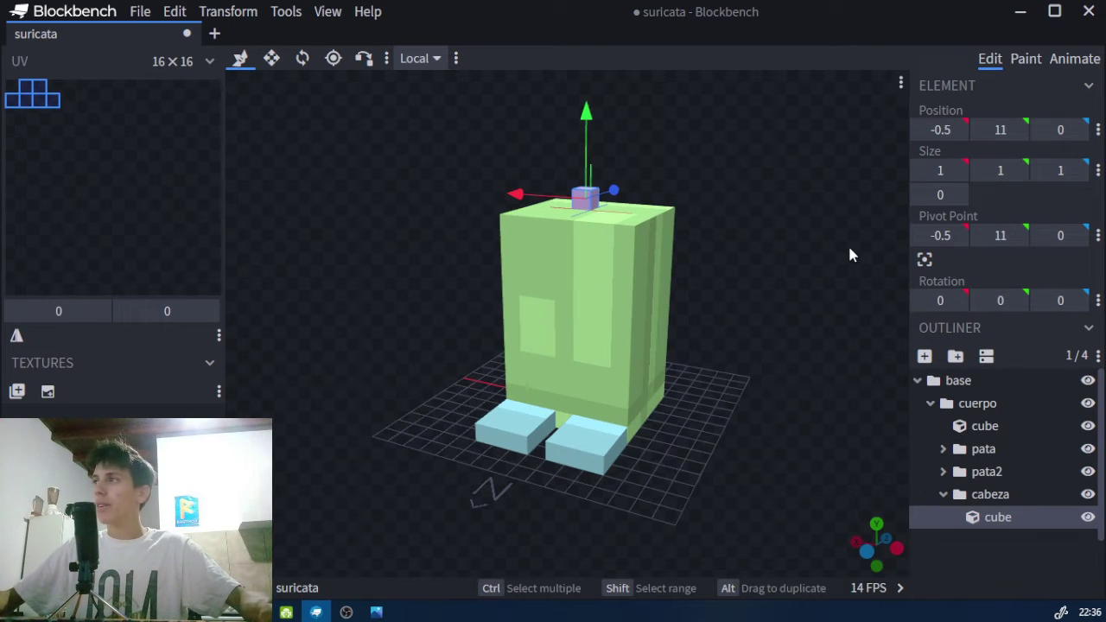
- Enlarge the cabeza cube to a size of 6 × 4 × 4, placing it at -3.5, 11, -2 on top of the body
{"action": "scroll", "coordinate": [846, 248], "scroll_direction": "up", "scroll_amount": 3}
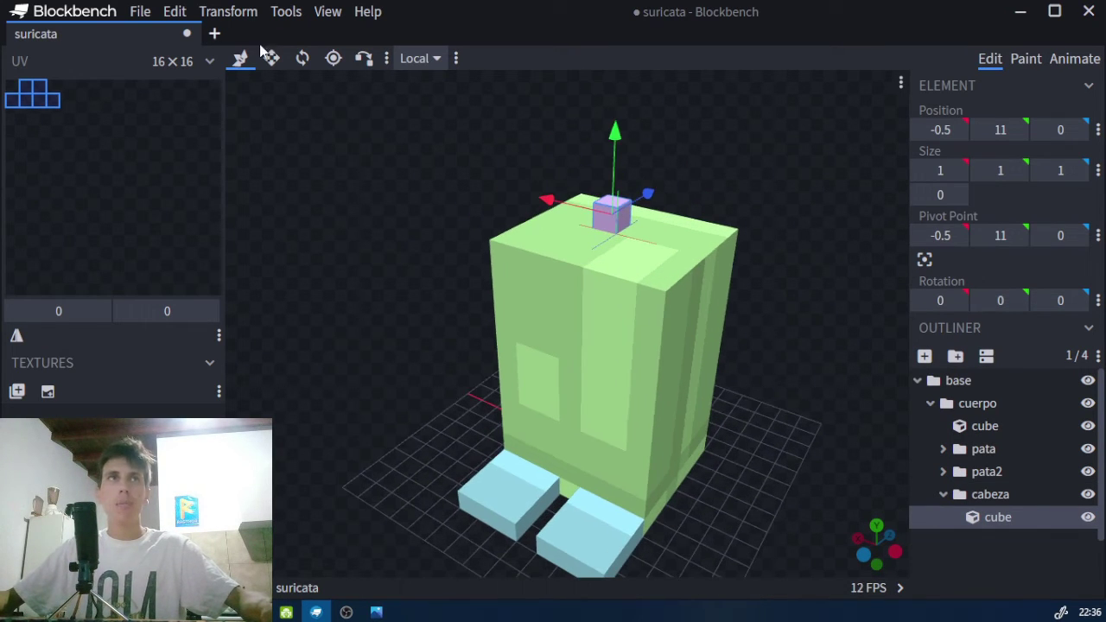
{"action": "left_click", "coordinate": [271, 58]}
{"action": "left_click_drag", "start_coordinate": [678, 247], "coordinate": [763, 248]}
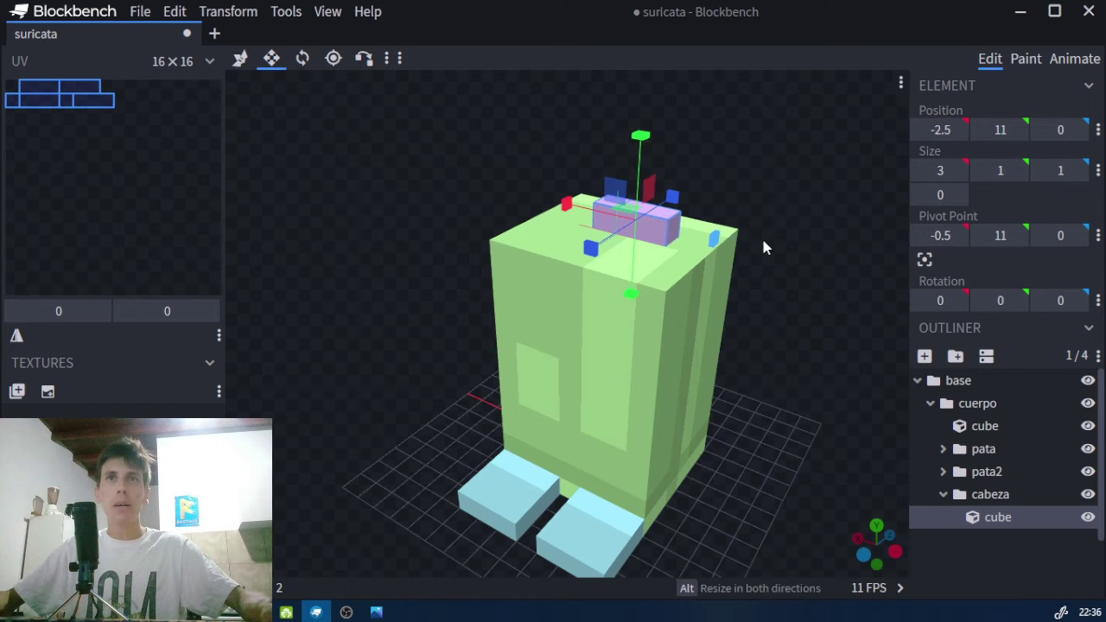
{"action": "left_click_drag", "start_coordinate": [586, 212], "coordinate": [543, 204]}
{"action": "left_click_drag", "start_coordinate": [575, 246], "coordinate": [545, 261]}
{"action": "left_click_drag", "start_coordinate": [691, 176], "coordinate": [619, 245]}
{"action": "left_click_drag", "start_coordinate": [539, 192], "coordinate": [539, 94]}
{"action": "left_click_drag", "start_coordinate": [725, 142], "coordinate": [707, 268]}
{"action": "scroll", "coordinate": [740, 152], "scroll_direction": "down", "scroll_amount": 3}
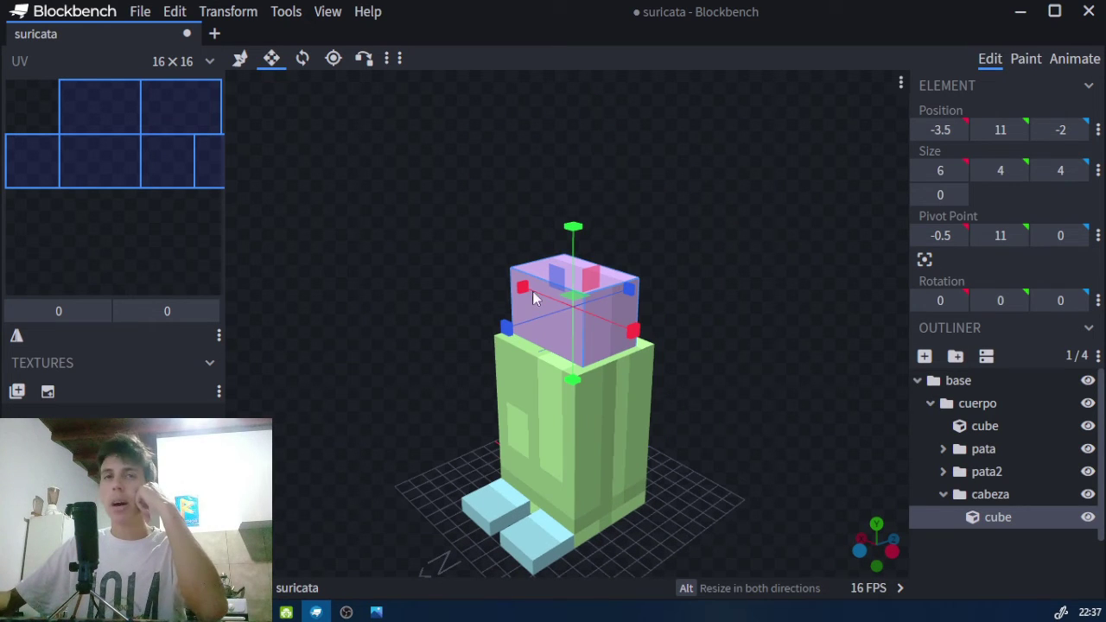
- Extend the cabeza cube's depth to 6 and its width to 8, with its position at -4.5, 11, -3
{"action": "mouse_move", "coordinate": [510, 328]}
{"action": "left_mouse_down"}
{"action": "mouse_move", "coordinate": [483, 339]}
{"action": "mouse_move", "coordinate": [512, 324]}
{"action": "left_mouse_up"}
{"action": "left_click_drag", "start_coordinate": [622, 299], "coordinate": [635, 300]}
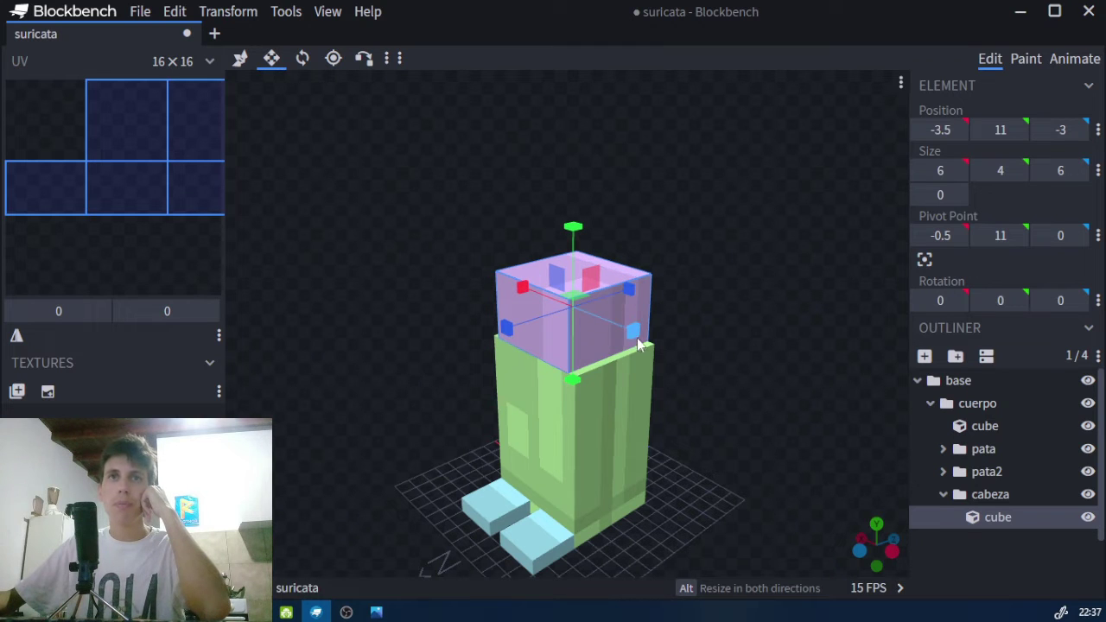
{"action": "left_click_drag", "start_coordinate": [633, 344], "coordinate": [641, 337]}
{"action": "left_click_drag", "start_coordinate": [716, 257], "coordinate": [719, 287]}
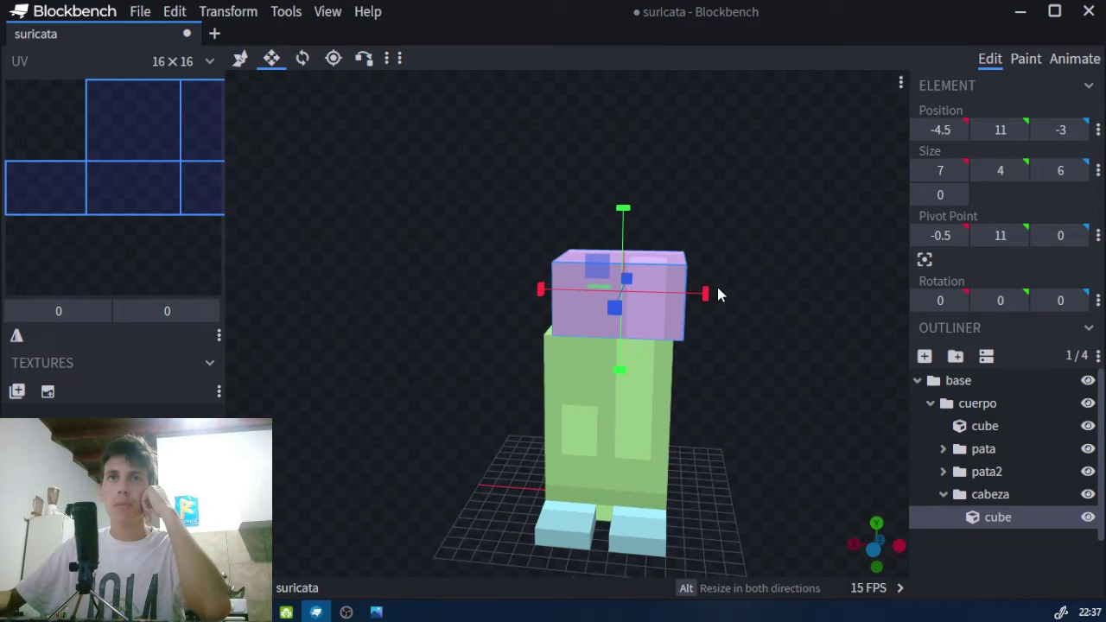
{"action": "left_click_drag", "start_coordinate": [539, 294], "coordinate": [683, 281]}
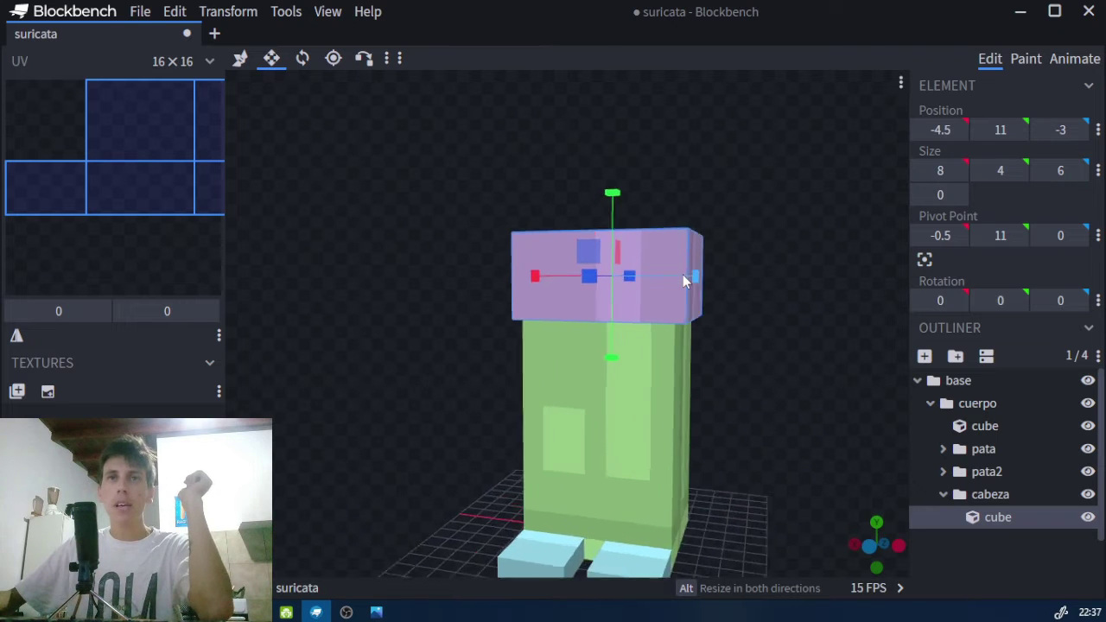
{"action": "scroll", "coordinate": [687, 276], "scroll_direction": "up", "scroll_amount": 2}
{"action": "scroll", "coordinate": [808, 190], "scroll_direction": "up", "scroll_amount": 2}
{"action": "right_click_drag", "start_coordinate": [822, 192], "coordinate": [722, 186]}
- Try a cabeza cube width of 7.5, trim it on one side, and set its X size to 7
{"action": "left_click_drag", "start_coordinate": [630, 250], "coordinate": [645, 248]}
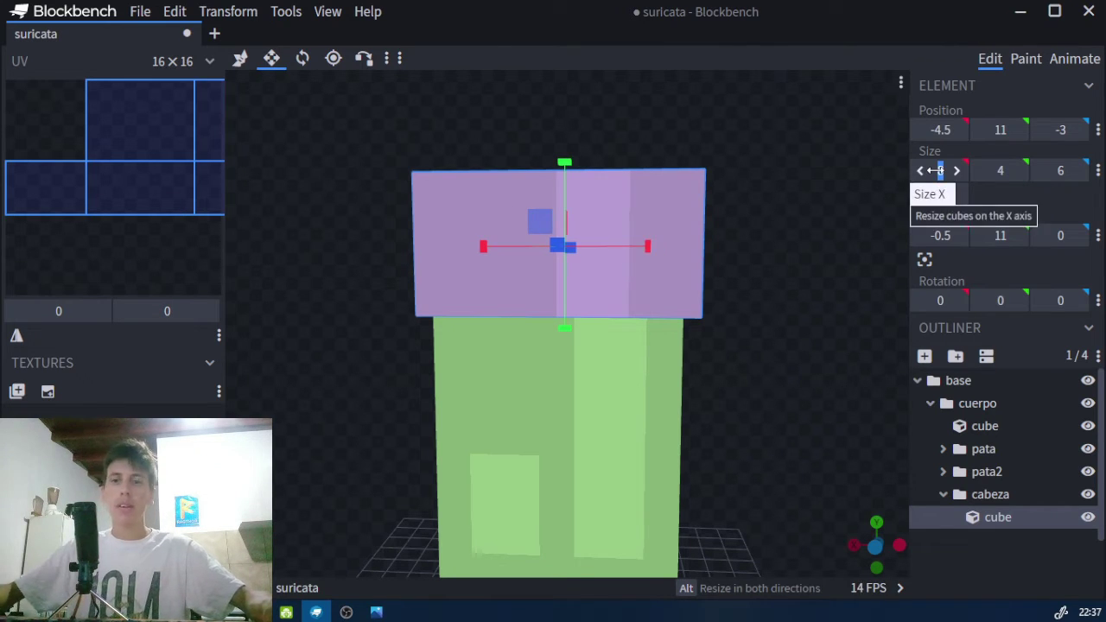
{"action": "type", "text": "7.5"}
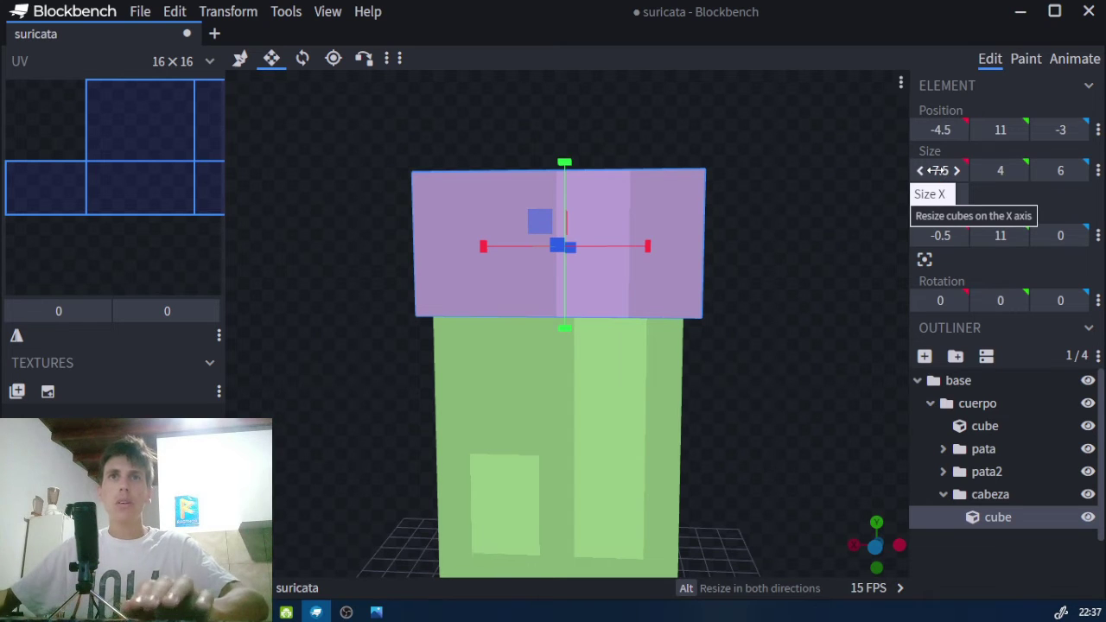
{"action": "key", "text": "Return"}
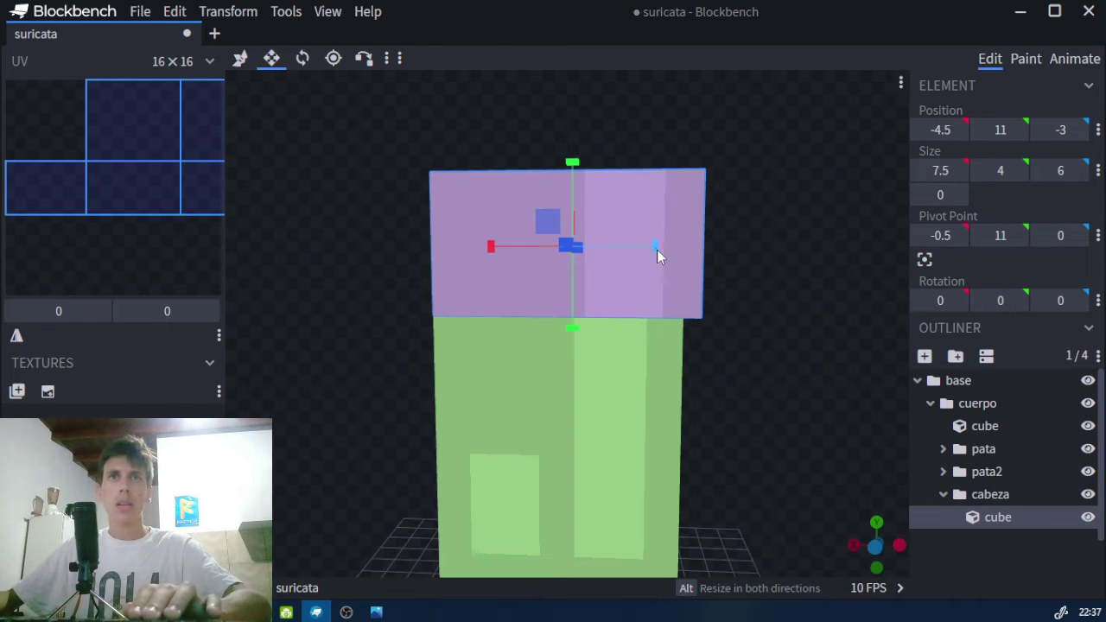
{"action": "mouse_move", "coordinate": [643, 252]}
{"action": "left_mouse_down"}
{"action": "mouse_move", "coordinate": [653, 250]}
{"action": "mouse_move", "coordinate": [638, 254]}
{"action": "left_mouse_up"}
{"action": "left_click", "coordinate": [942, 170]}
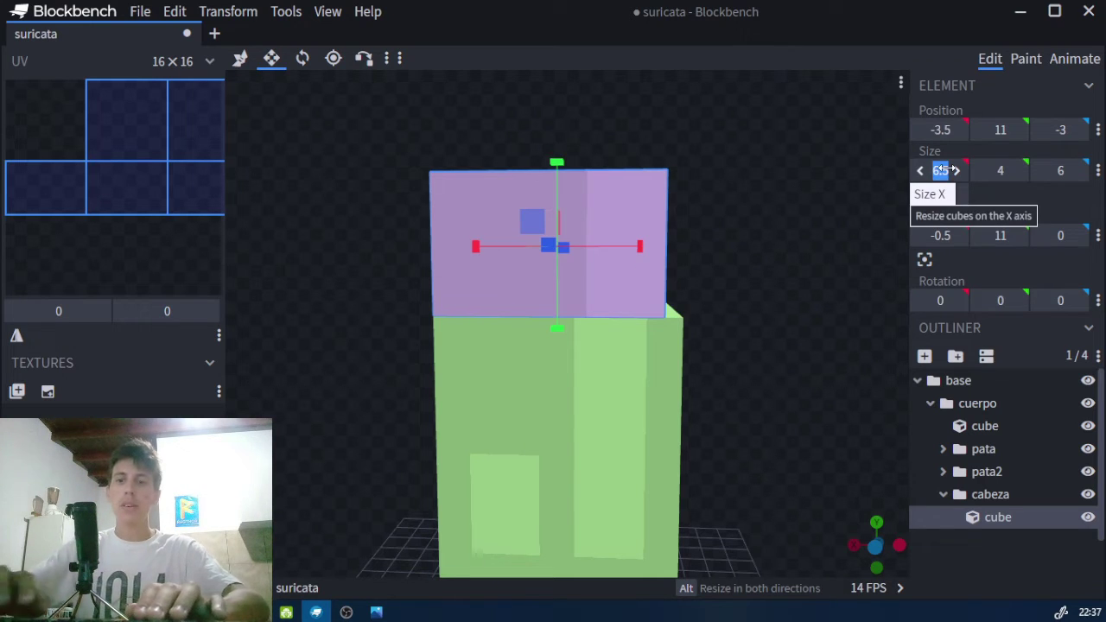
{"action": "type", "text": "7"}
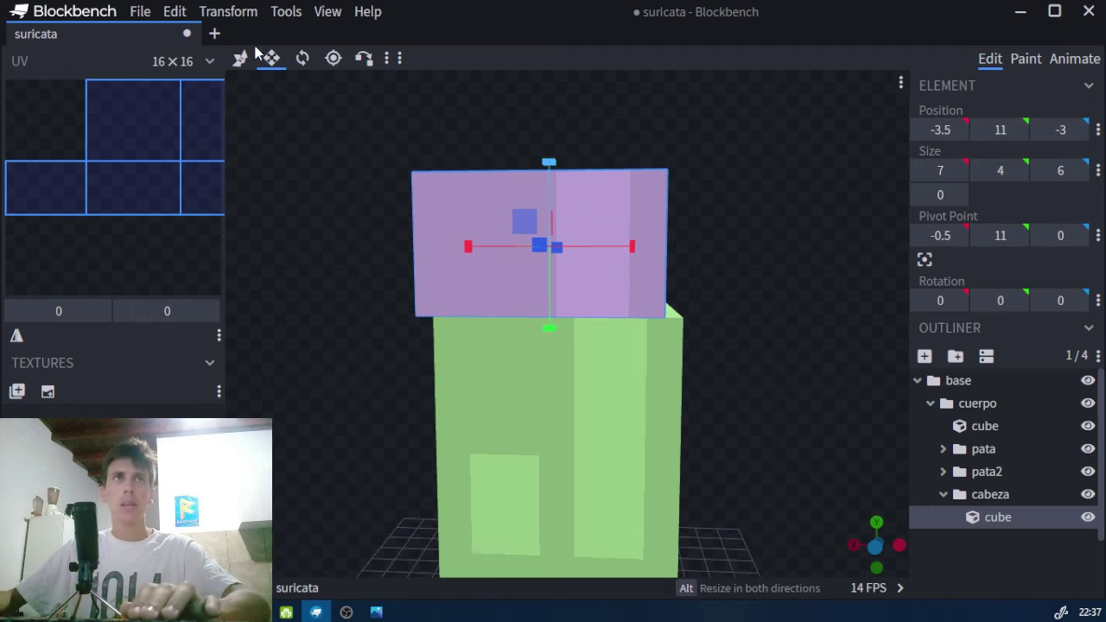
- Move the cabeza cube along the X axis to -4 so it sits centred over the body
{"action": "left_click", "coordinate": [240, 58]}
{"action": "left_click_drag", "start_coordinate": [472, 242], "coordinate": [482, 245]}
{"action": "left_click_drag", "start_coordinate": [931, 170], "coordinate": [930, 170]}
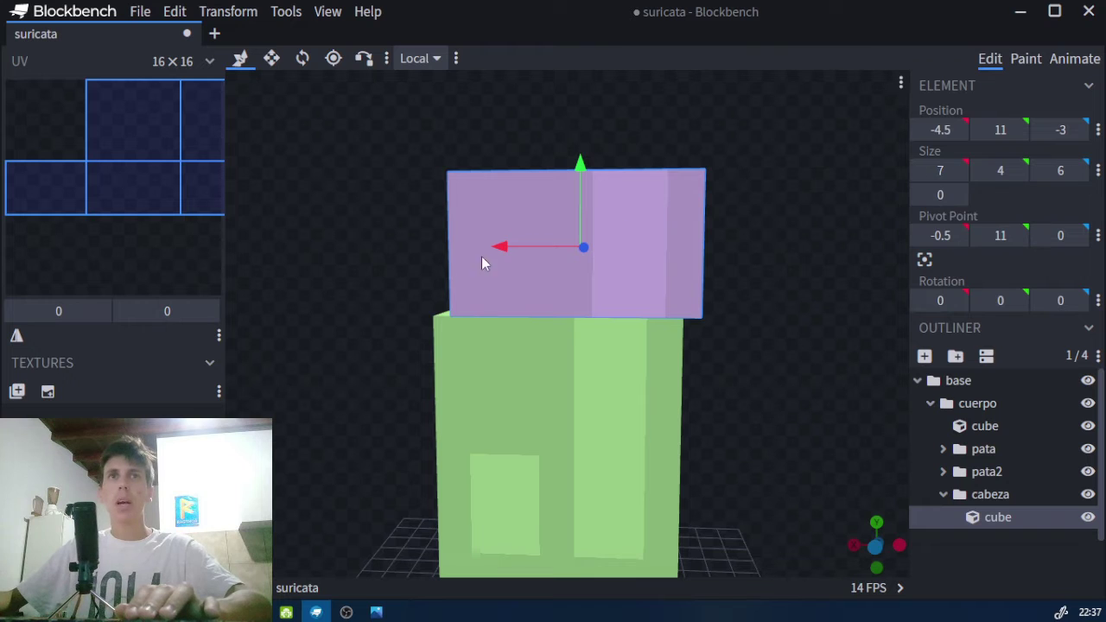
{"action": "left_click_drag", "start_coordinate": [497, 249], "coordinate": [462, 249]}
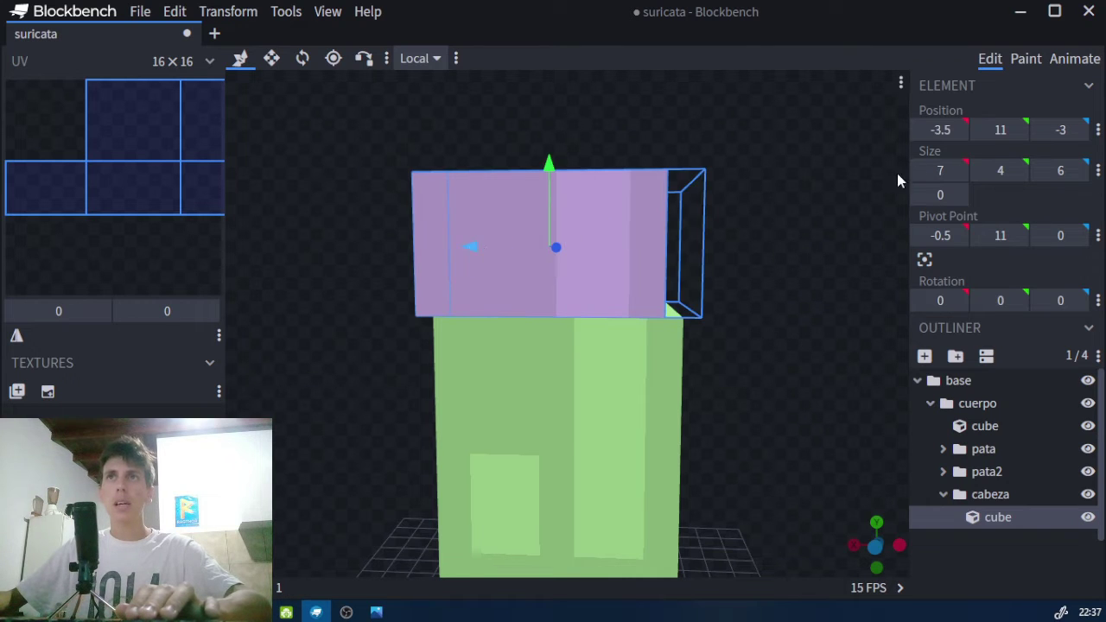
{"action": "left_click", "coordinate": [955, 130]}
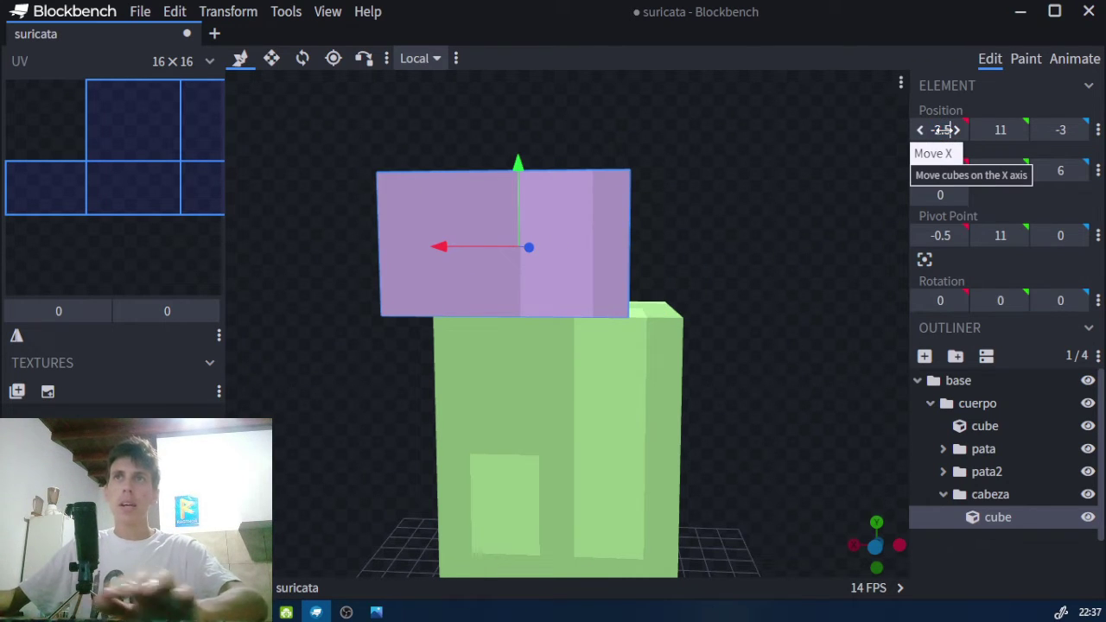
{"action": "left_click_drag", "start_coordinate": [949, 130], "coordinate": [946, 130]}
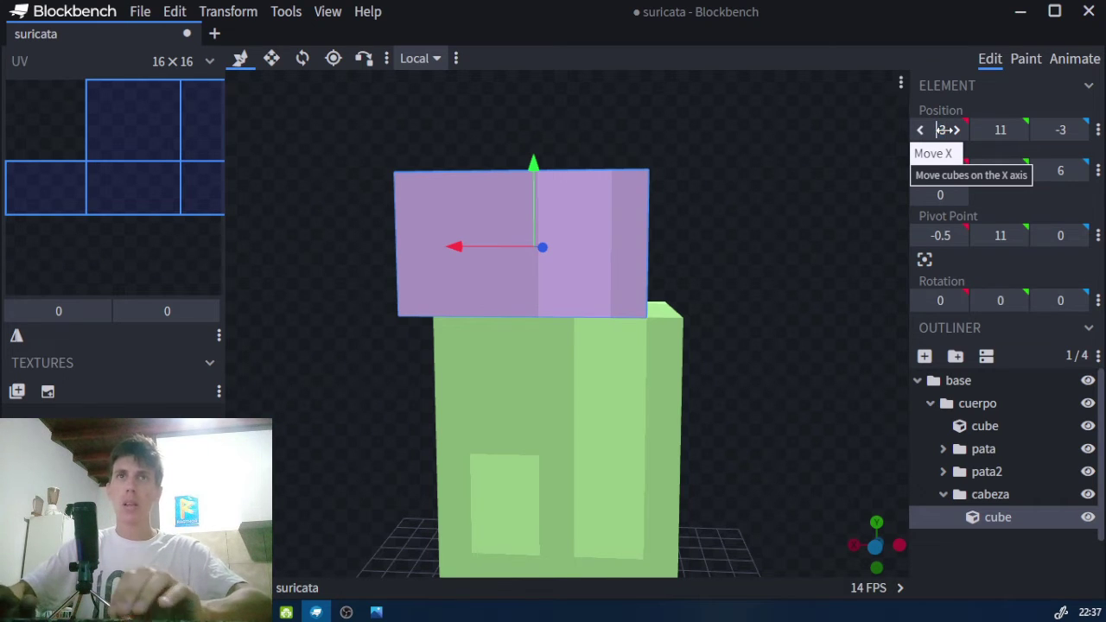
{"action": "left_click_drag", "start_coordinate": [456, 245], "coordinate": [483, 248]}
- Raise the top of the cabeza cube so its height is 6
{"action": "left_click_drag", "start_coordinate": [748, 202], "coordinate": [484, 216]}
{"action": "left_click", "coordinate": [272, 58]}
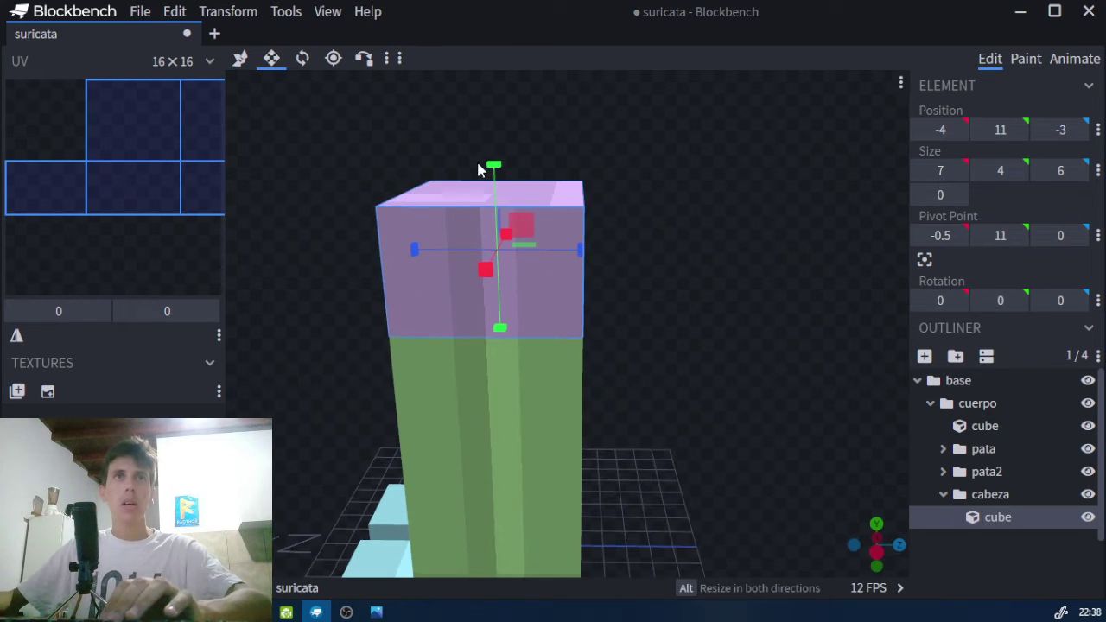
{"action": "left_click_drag", "start_coordinate": [493, 165], "coordinate": [760, 119]}
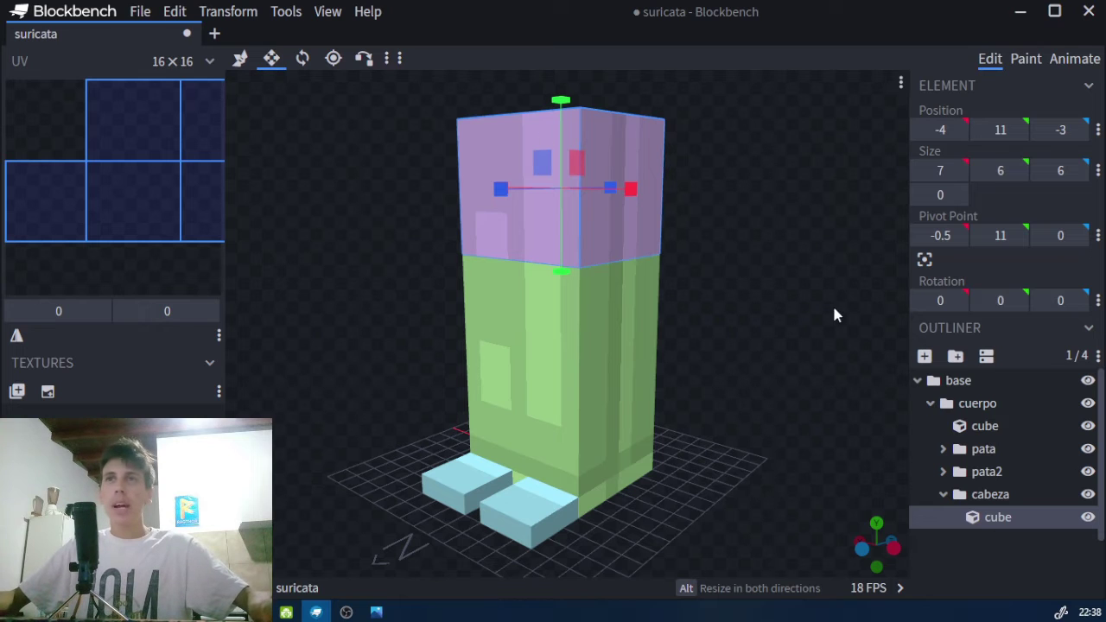
- Add a second cube inside cabeza for the snout and place it at -0.5, 13, -4 on the head's front face
{"action": "left_click", "coordinate": [924, 356]}
{"action": "left_click", "coordinate": [240, 58]}
{"action": "left_click_drag", "start_coordinate": [605, 227], "coordinate": [552, 235]}
{"action": "left_click_drag", "start_coordinate": [513, 163], "coordinate": [514, 129]}
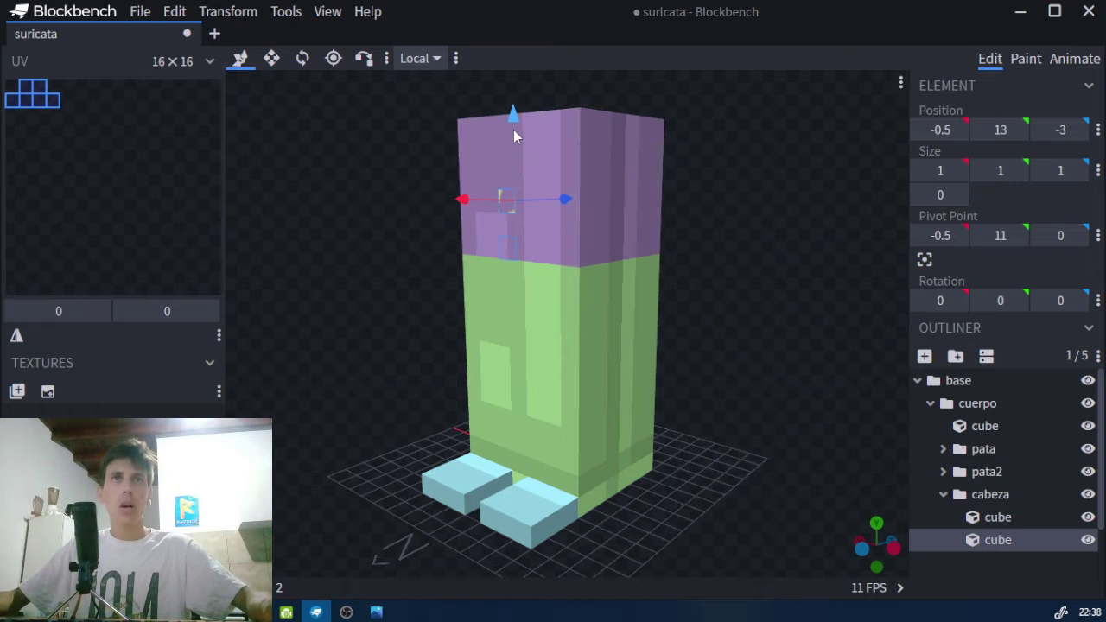
{"action": "left_click_drag", "start_coordinate": [575, 199], "coordinate": [553, 199]}
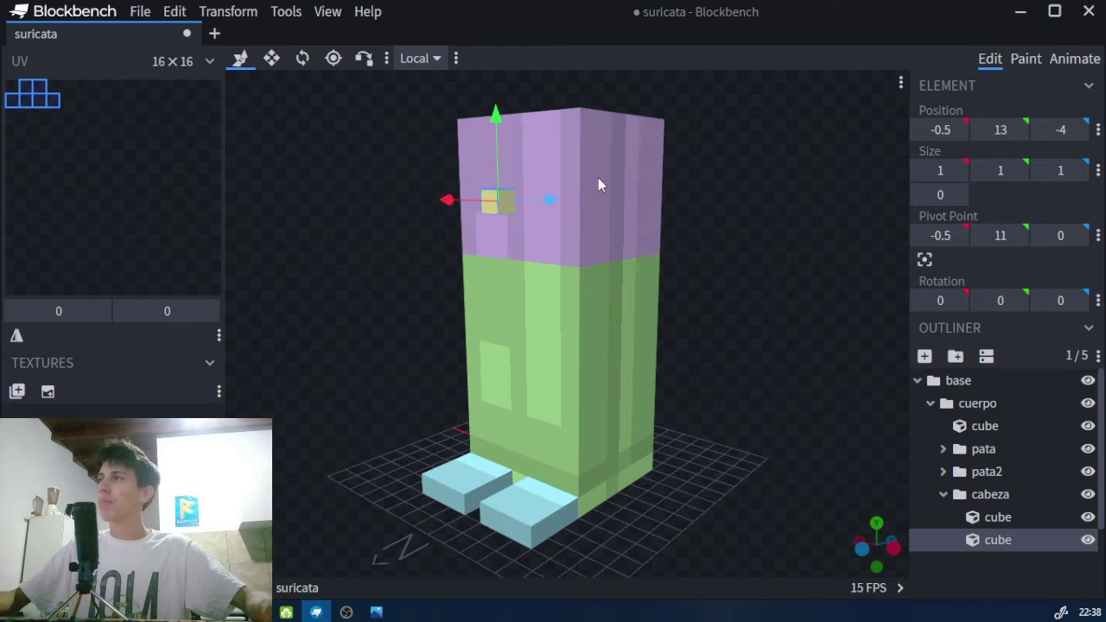
- Resize the snout cube to 2 × 2 × 2 at position -1.5, 12, -6, projecting from the face
{"action": "left_click_drag", "start_coordinate": [805, 181], "coordinate": [532, 131]}
{"action": "left_click", "coordinate": [272, 58]}
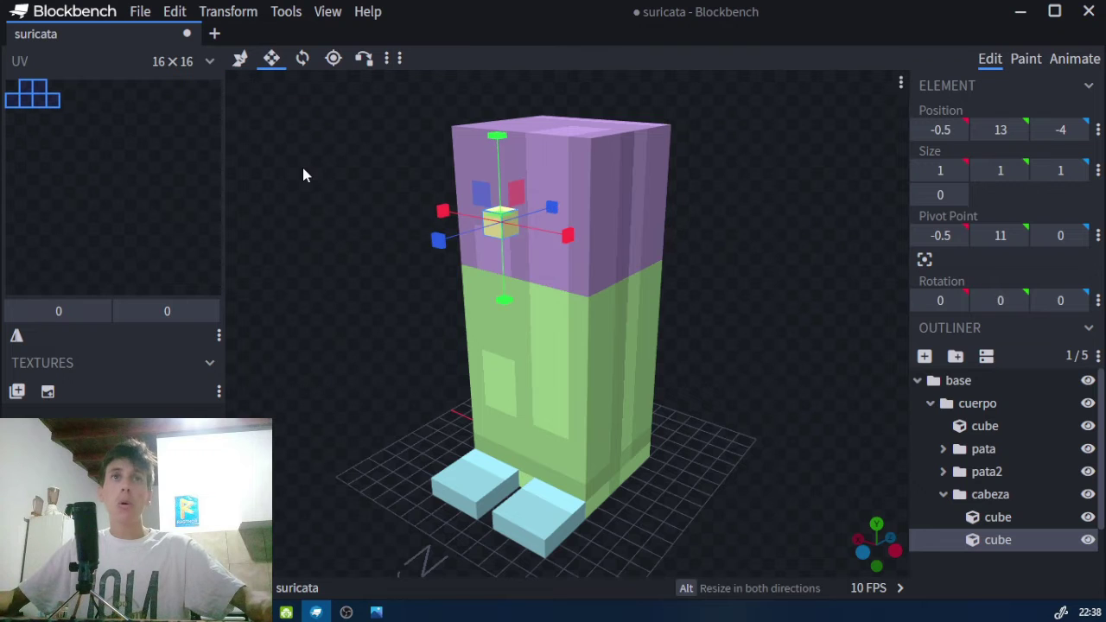
{"action": "scroll", "coordinate": [508, 199], "scroll_direction": "up", "scroll_amount": 3}
{"action": "left_click_drag", "start_coordinate": [544, 208], "coordinate": [560, 200]}
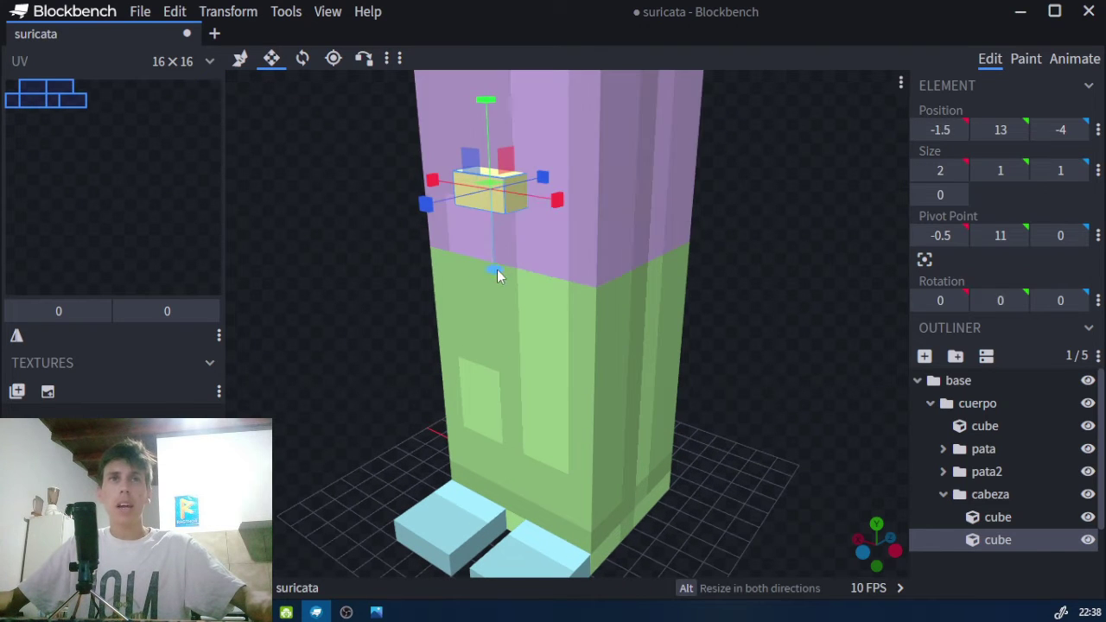
{"action": "left_click_drag", "start_coordinate": [497, 312], "coordinate": [419, 255]}
{"action": "left_click_drag", "start_coordinate": [396, 263], "coordinate": [390, 255]}
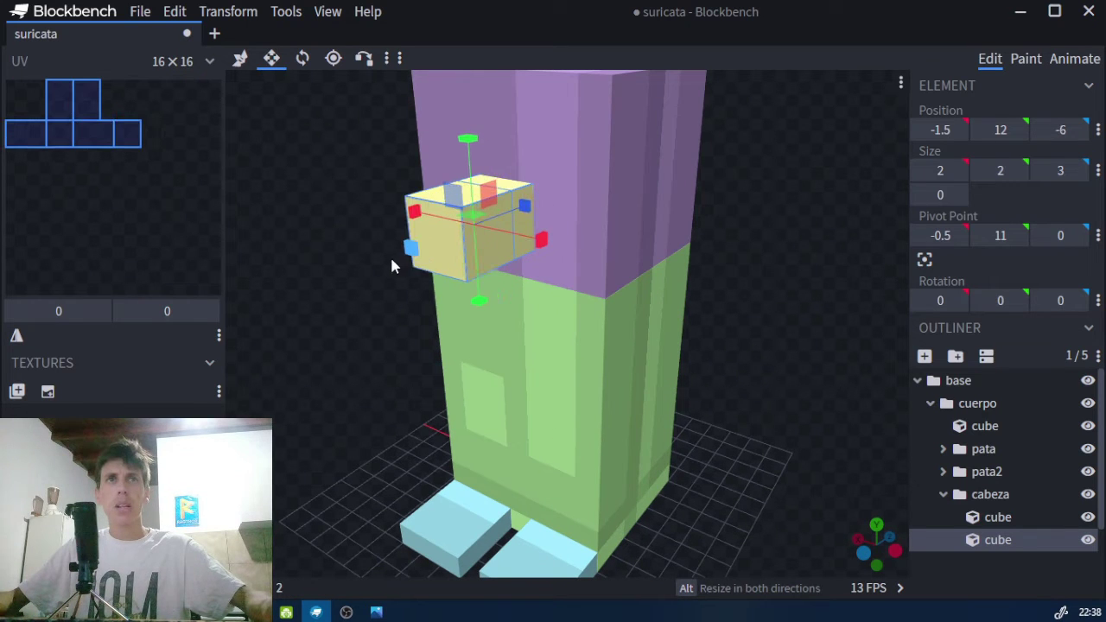
{"action": "left_click_drag", "start_coordinate": [350, 151], "coordinate": [634, 198]}
{"action": "left_click_drag", "start_coordinate": [549, 240], "coordinate": [533, 237]}
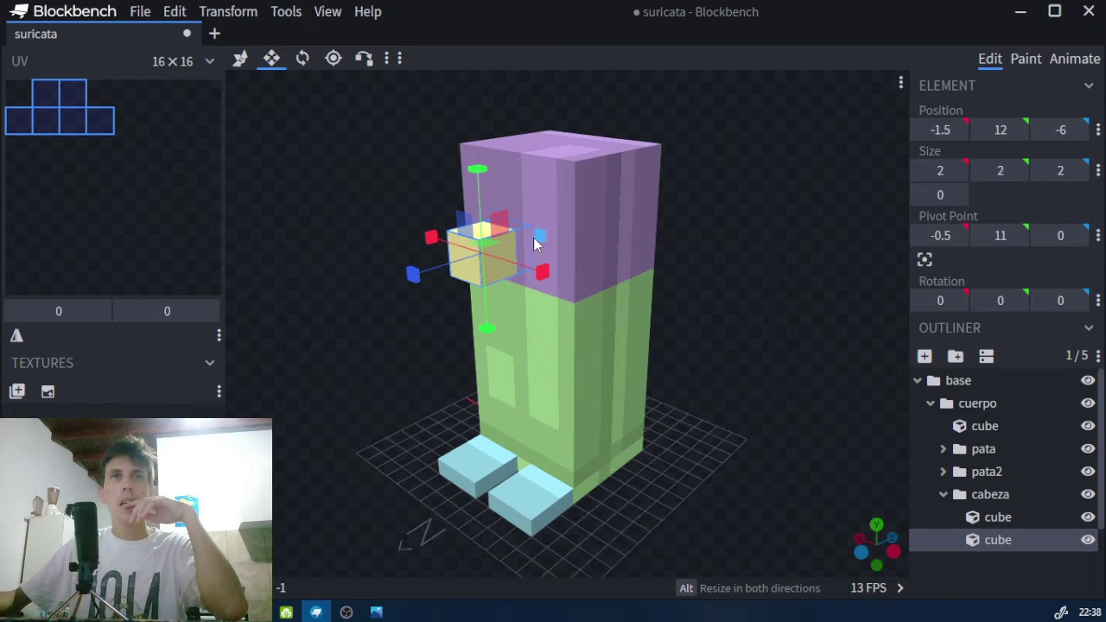
- Duplicate the snout cube, shift the copy back toward the head, and reduce its depth to 1 at Z -4
{"action": "key", "text": "ctrl+d"}
{"action": "key", "text": "v"}
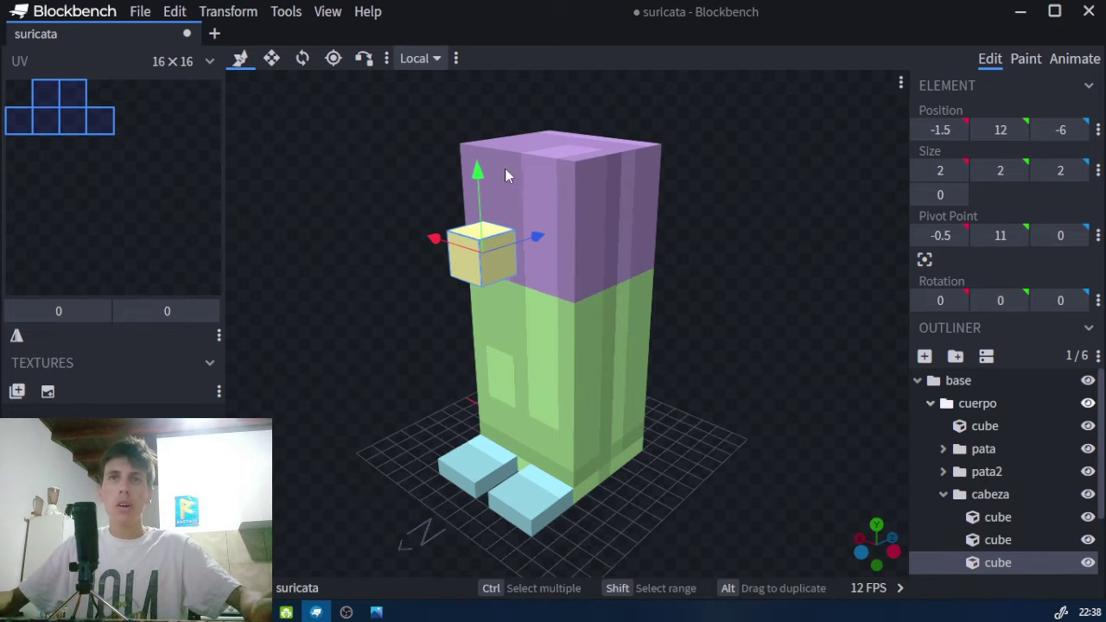
{"action": "left_click_drag", "start_coordinate": [540, 237], "coordinate": [553, 240]}
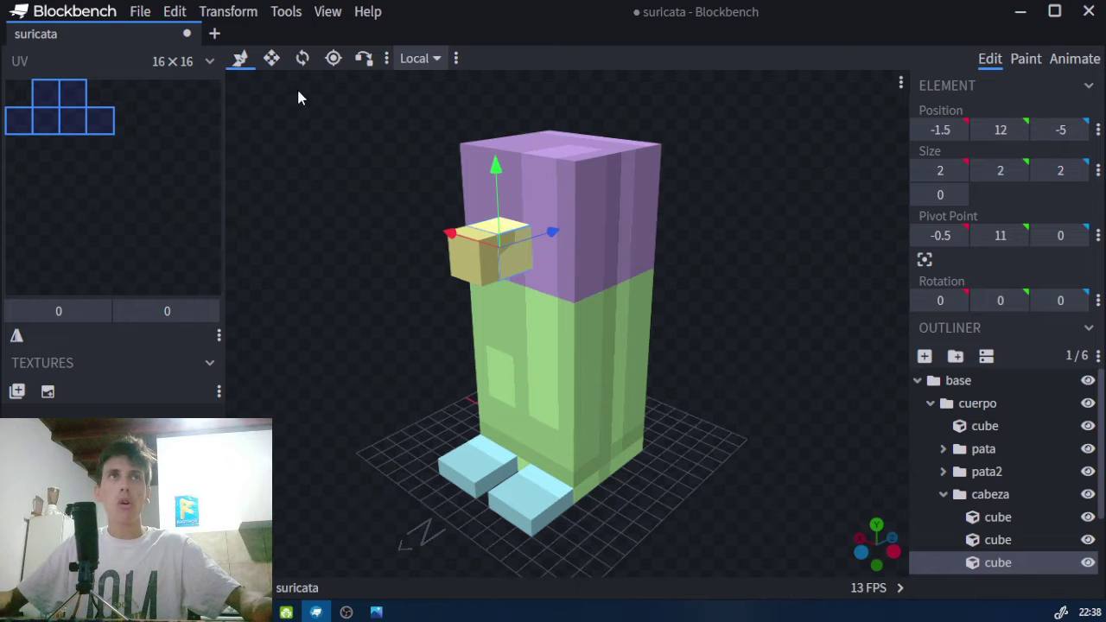
{"action": "left_click", "coordinate": [271, 58]}
{"action": "left_click_drag", "start_coordinate": [448, 273], "coordinate": [460, 271]}
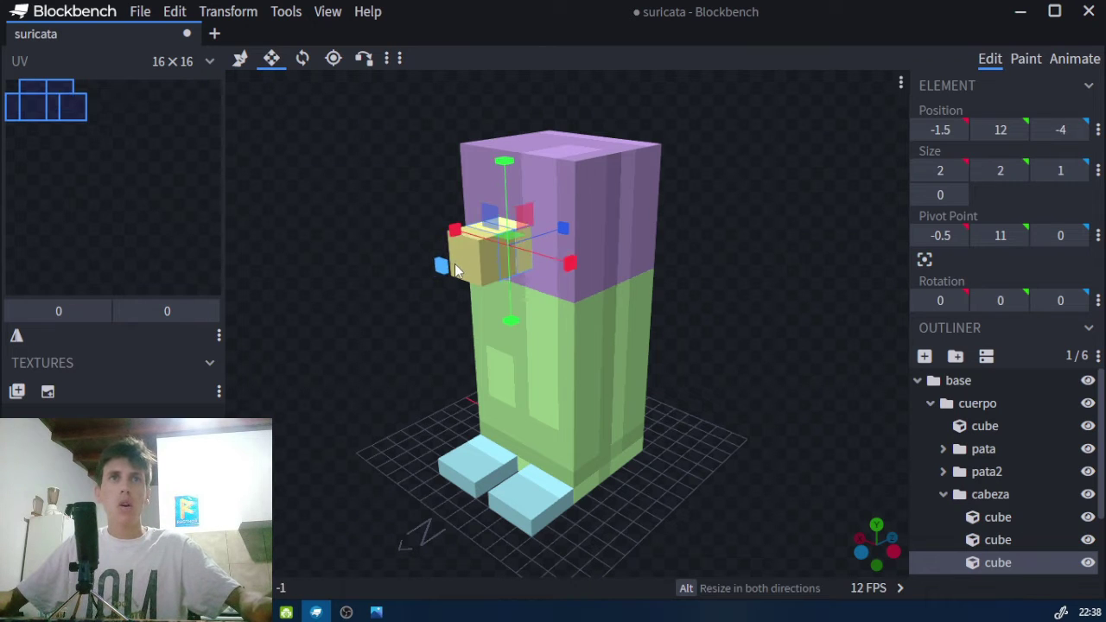
- Resize the copied cube behind the snout to 4 × 3 × 1, positioned at -2.5, 12, -4
{"action": "left_click_drag", "start_coordinate": [509, 326], "coordinate": [511, 334]}
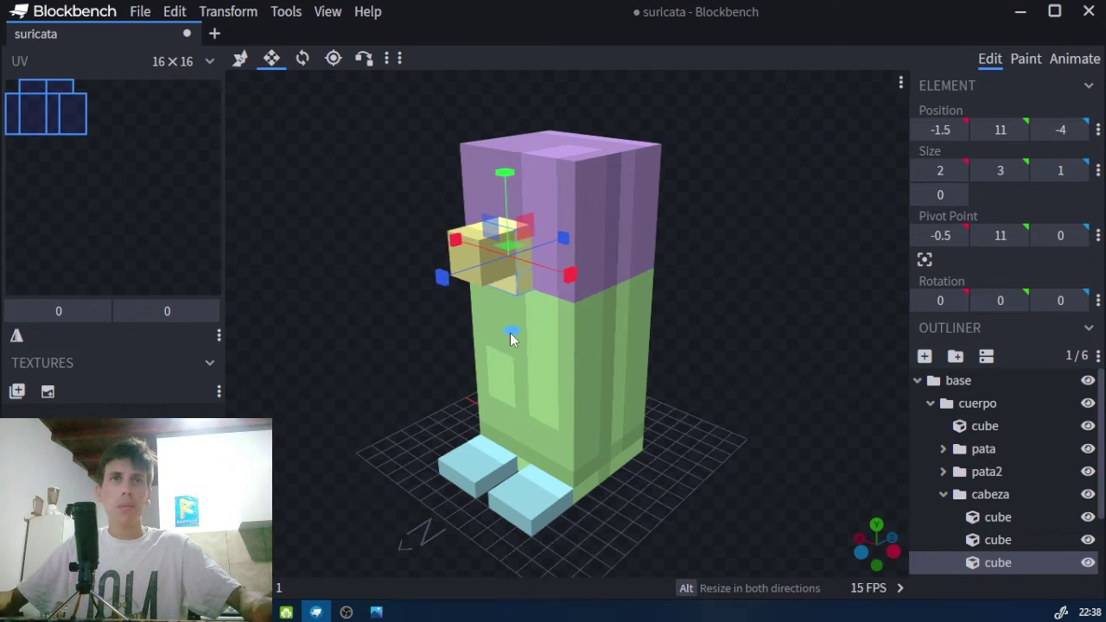
{"action": "left_click_drag", "start_coordinate": [509, 166], "coordinate": [510, 157]}
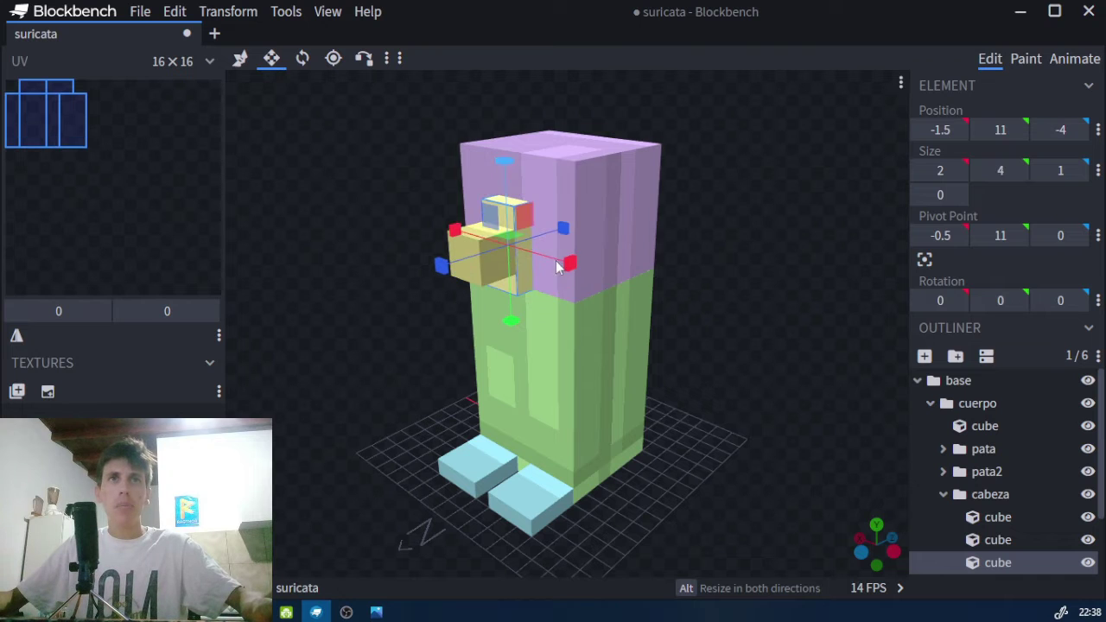
{"action": "left_click_drag", "start_coordinate": [580, 262], "coordinate": [594, 266]}
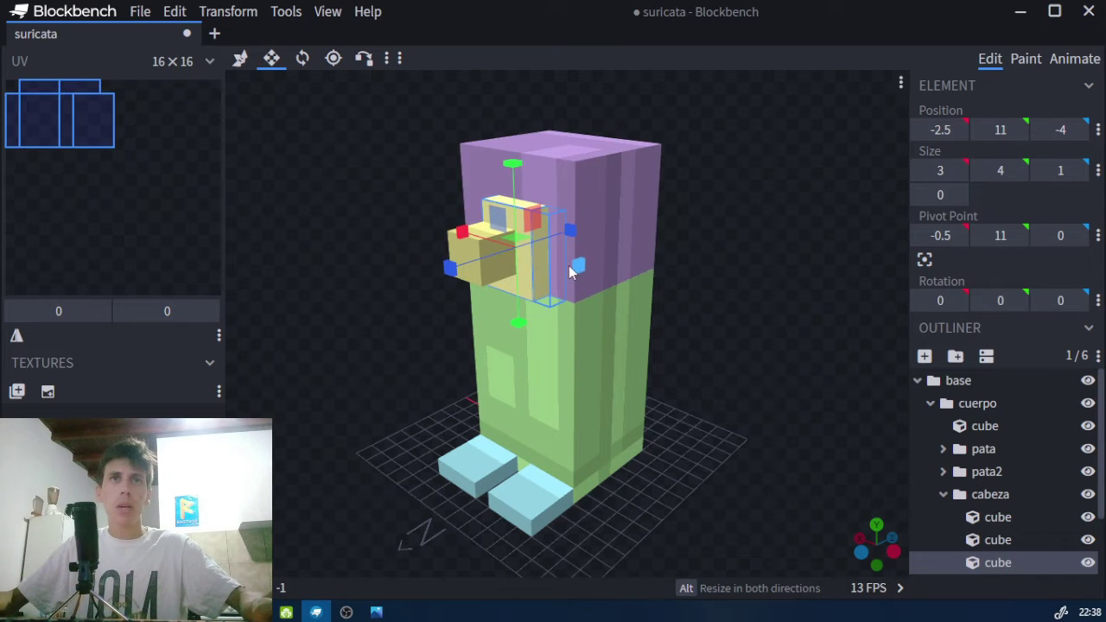
{"action": "left_click_drag", "start_coordinate": [411, 245], "coordinate": [540, 275]}
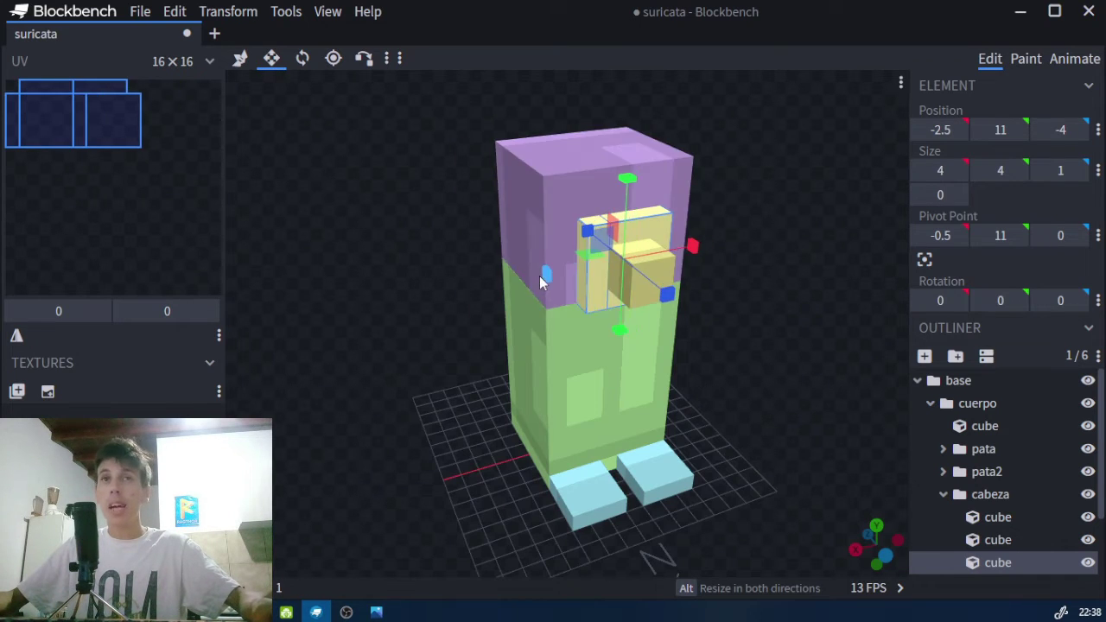
{"action": "left_click_drag", "start_coordinate": [791, 207], "coordinate": [740, 180]}
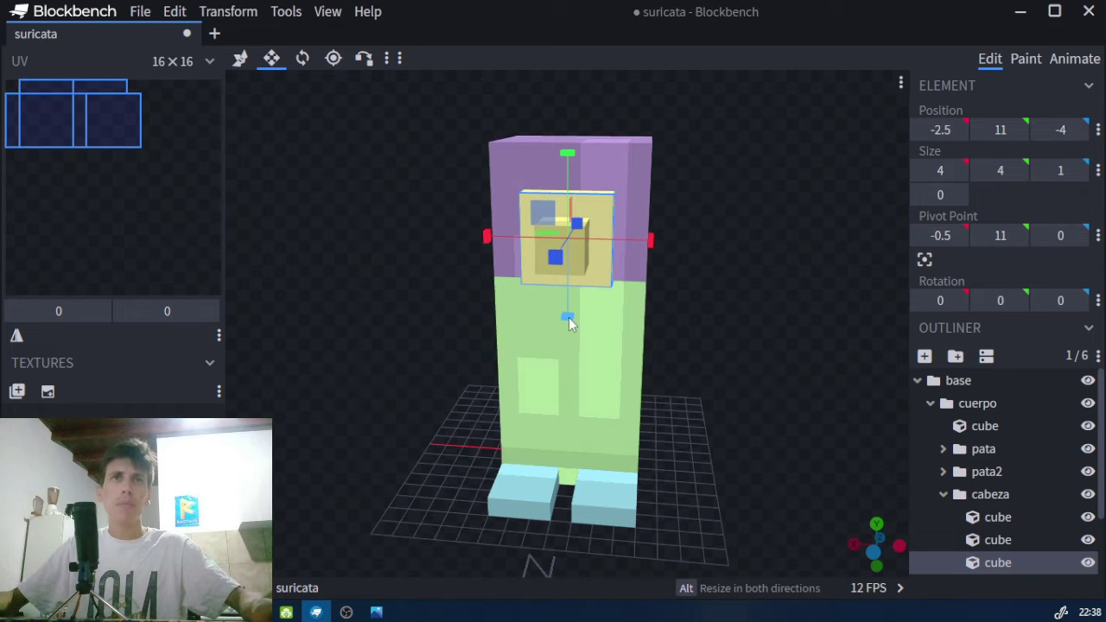
{"action": "left_click_drag", "start_coordinate": [569, 328], "coordinate": [573, 308]}
- Raise the main head cube's height to 7 and check the head's proportions from several angles
{"action": "left_click_drag", "start_coordinate": [736, 233], "coordinate": [749, 211]}
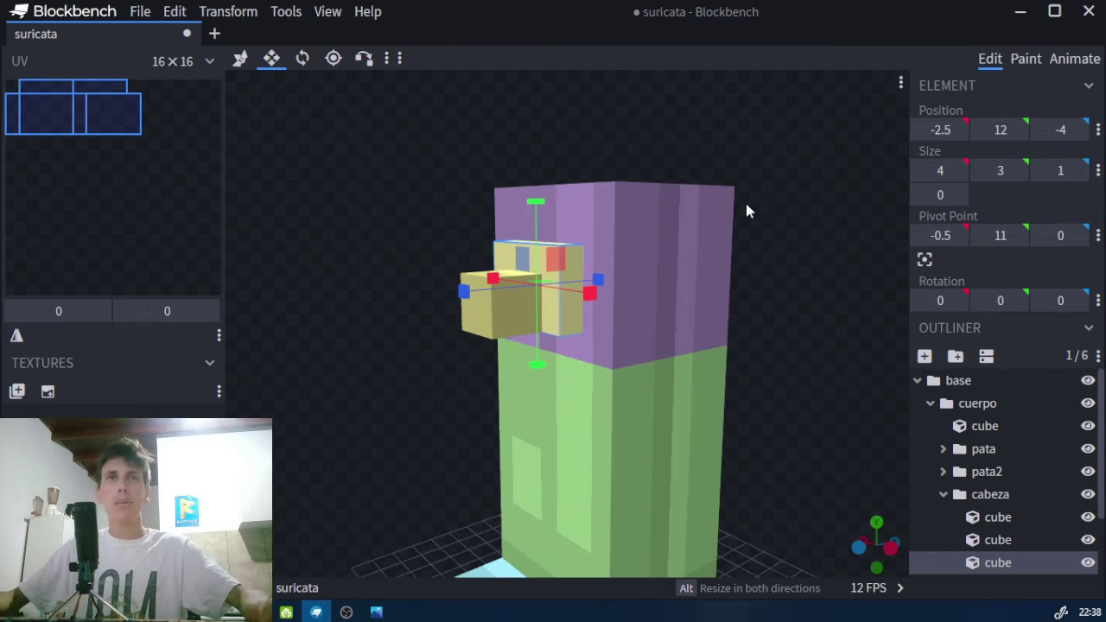
{"action": "left_click", "coordinate": [669, 212]}
{"action": "left_click_drag", "start_coordinate": [612, 182], "coordinate": [615, 173]}
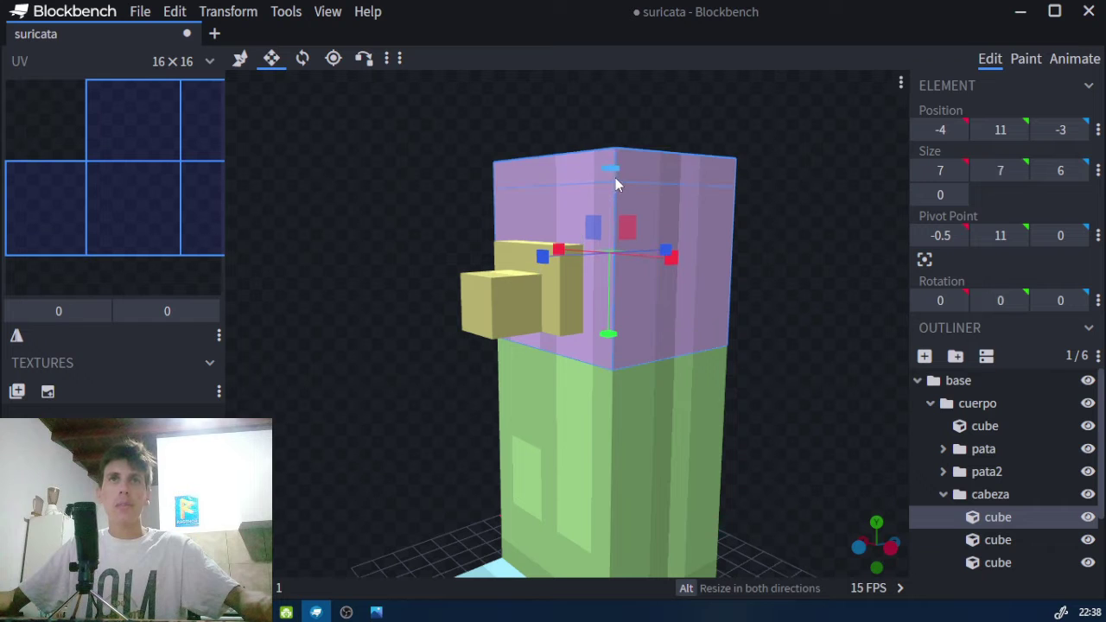
{"action": "scroll", "coordinate": [774, 196], "scroll_direction": "down", "scroll_amount": 3}
{"action": "mouse_move", "coordinate": [828, 216]}
{"action": "left_mouse_down"}
{"action": "mouse_move", "coordinate": [867, 204]}
{"action": "mouse_move", "coordinate": [815, 203]}
{"action": "mouse_move", "coordinate": [830, 225]}
{"action": "left_mouse_up"}
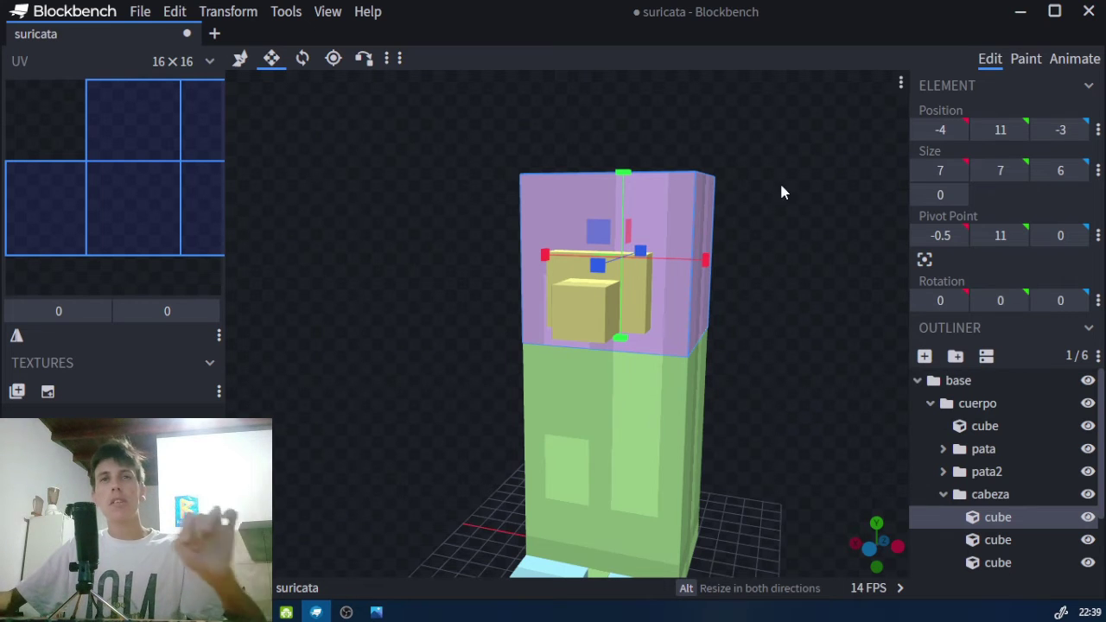
{"action": "left_click_drag", "start_coordinate": [781, 186], "coordinate": [748, 202]}
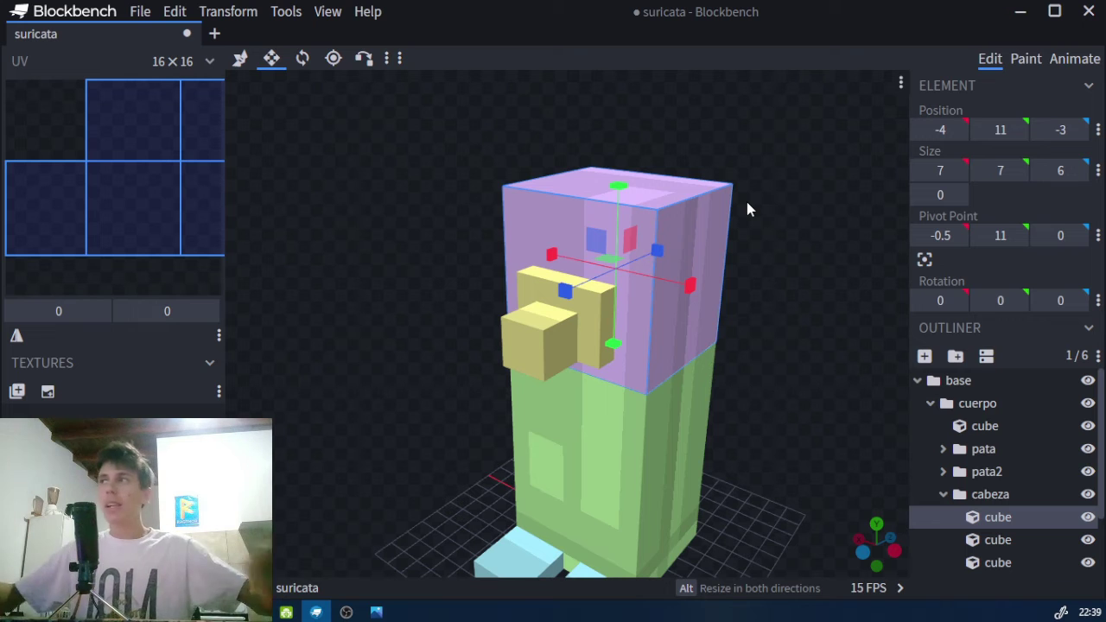
- Add a new group inside the cabeza group and name it oreja
{"action": "left_click", "coordinate": [986, 496]}
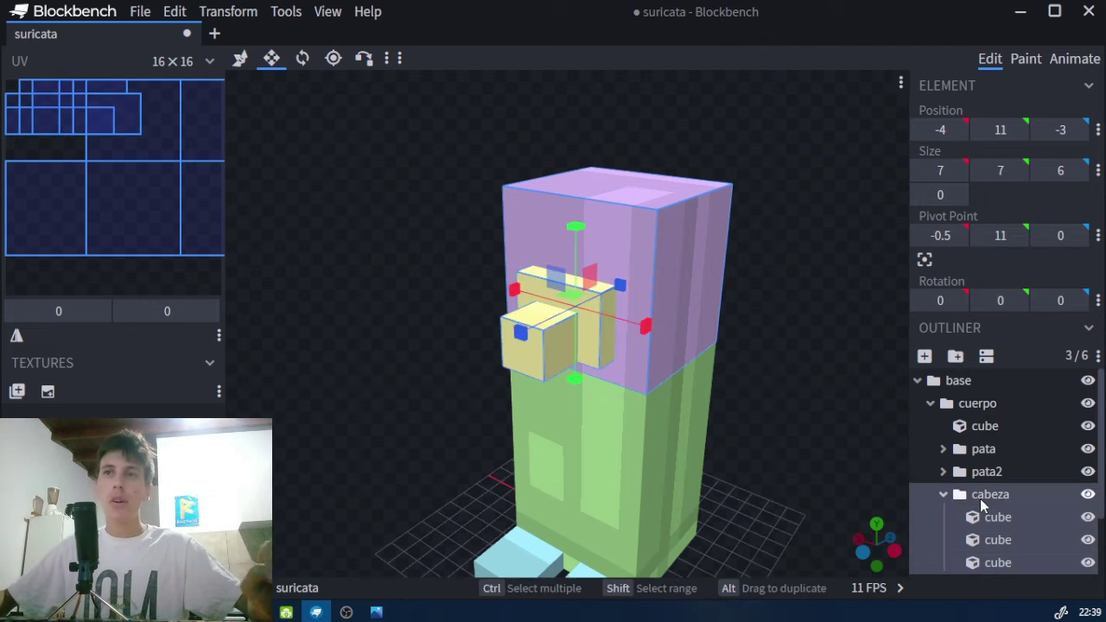
{"action": "left_click", "coordinate": [980, 499]}
{"action": "left_click", "coordinate": [956, 333]}
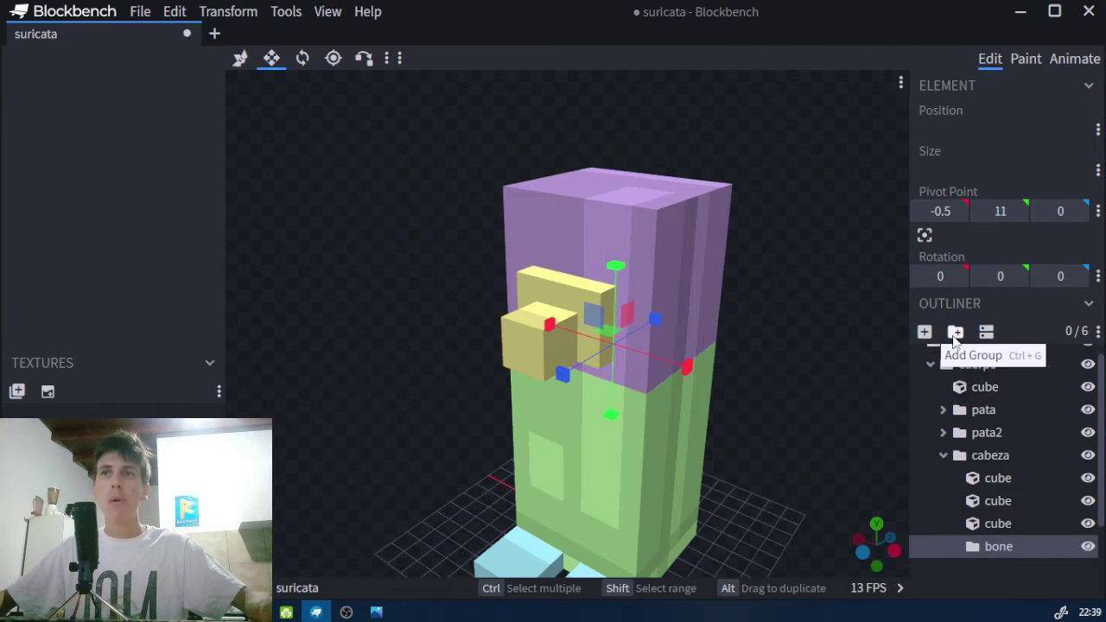
{"action": "scroll", "coordinate": [1003, 517], "scroll_direction": "down", "scroll_amount": 1}
{"action": "double_click", "coordinate": [999, 508]}
{"action": "type", "text": "oreja"}
{"action": "key", "text": "Return"}
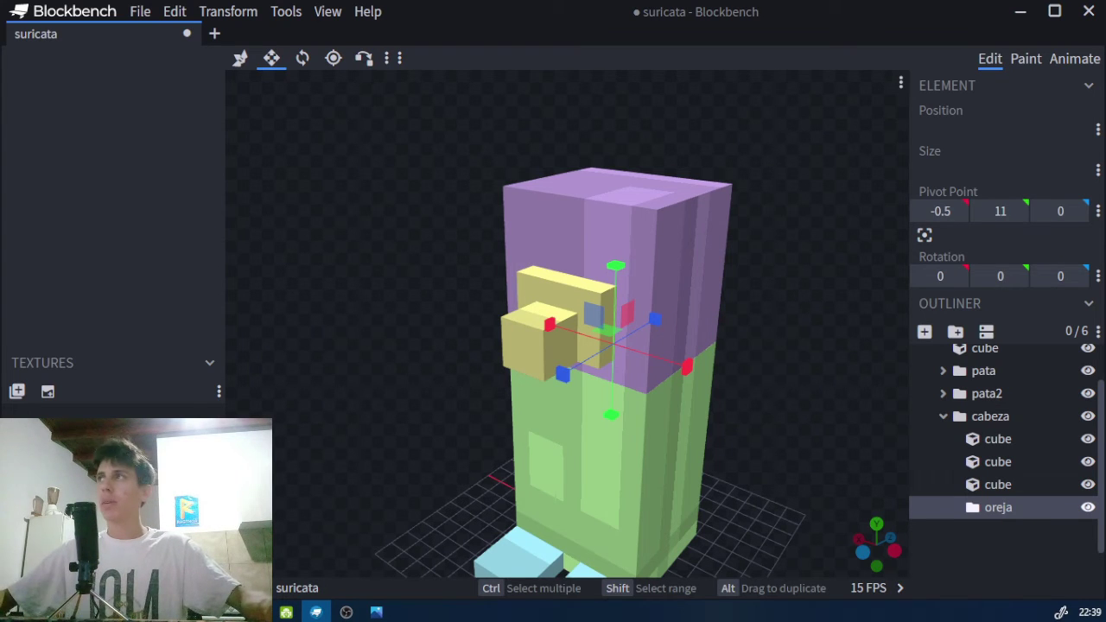
{"action": "key", "text": "alt+Tab"}
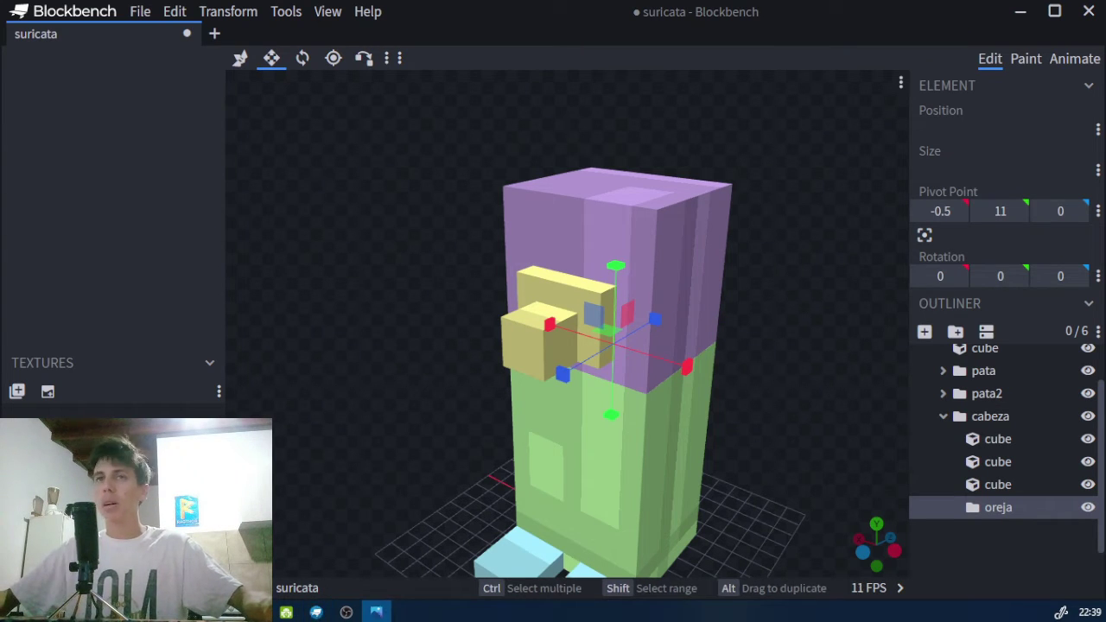
- Move the oreja group's pivot point to -3.5, 16, 0 at the side of the head
{"action": "left_click", "coordinate": [334, 58]}
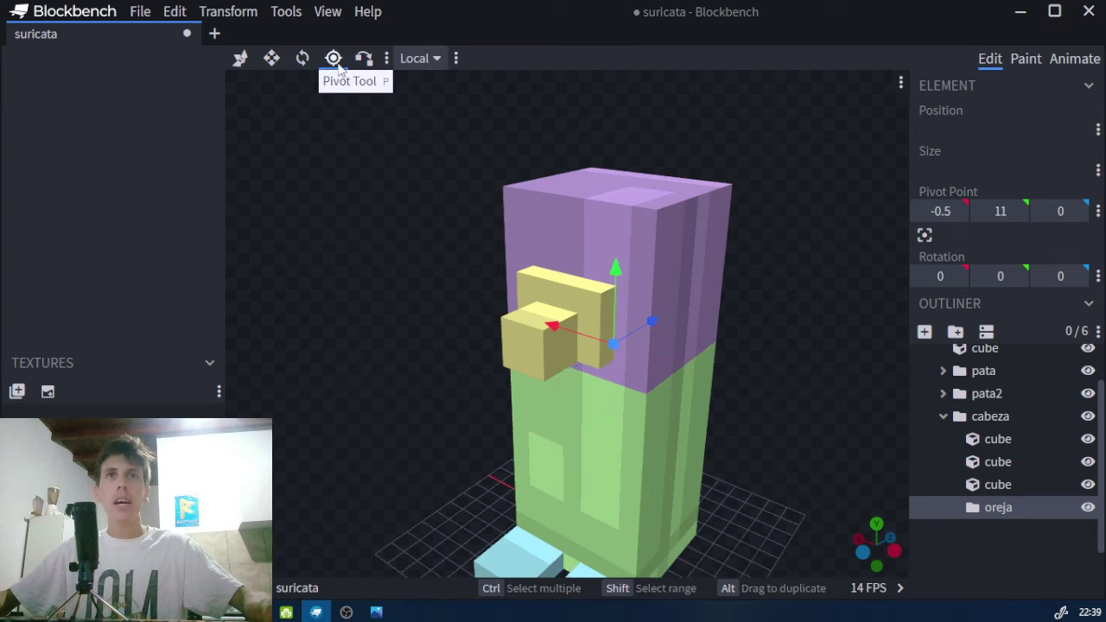
{"action": "left_click_drag", "start_coordinate": [618, 244], "coordinate": [617, 235]}
{"action": "left_click_drag", "start_coordinate": [553, 326], "coordinate": [689, 360]}
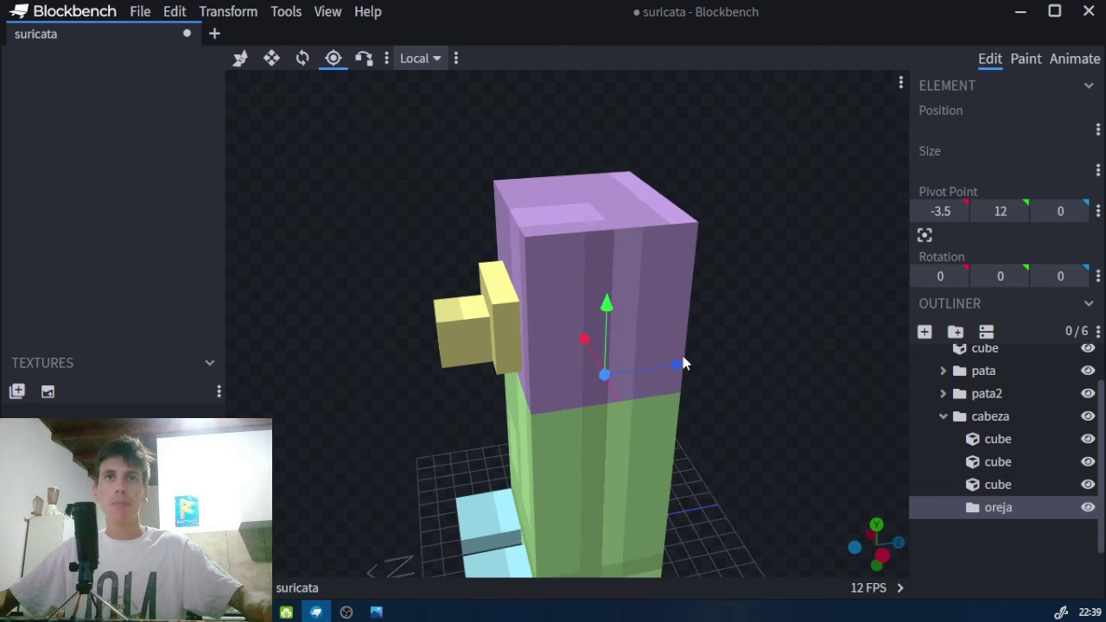
{"action": "left_click_drag", "start_coordinate": [605, 321], "coordinate": [613, 217]}
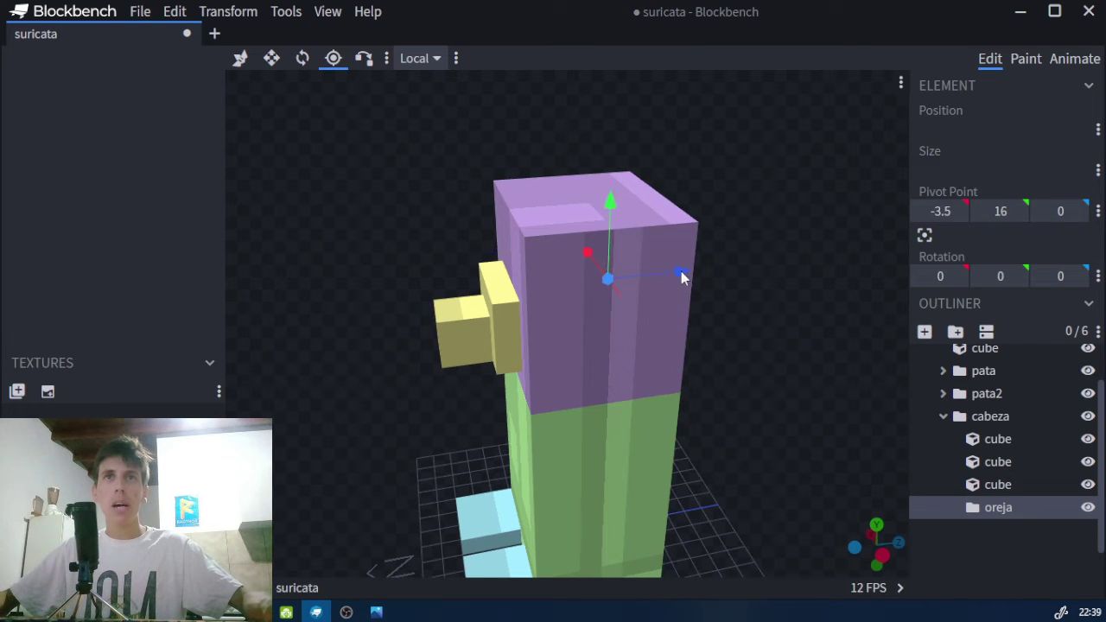
{"action": "mouse_move", "coordinate": [687, 270]}
{"action": "left_mouse_down"}
{"action": "mouse_move", "coordinate": [702, 270]}
{"action": "mouse_move", "coordinate": [684, 268]}
{"action": "left_mouse_up"}
{"action": "left_click_drag", "start_coordinate": [766, 271], "coordinate": [862, 281]}
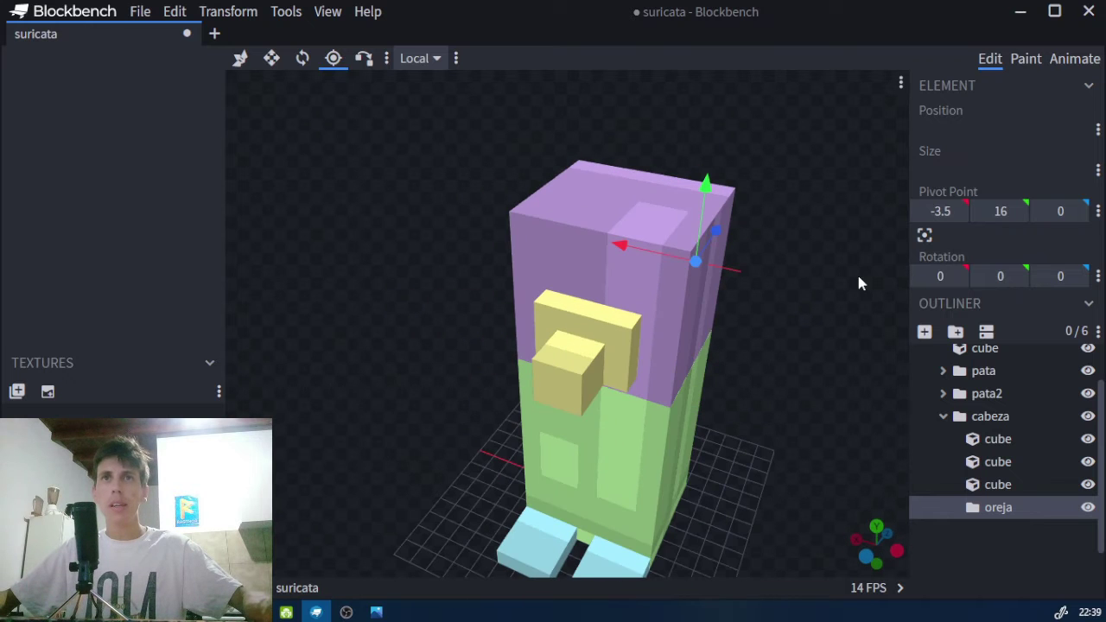
- Add a cube to the oreja group and shape it to 2 × 1 × 1 at position -5.5, 16, 0, projecting from the head's side
{"action": "left_click", "coordinate": [925, 331]}
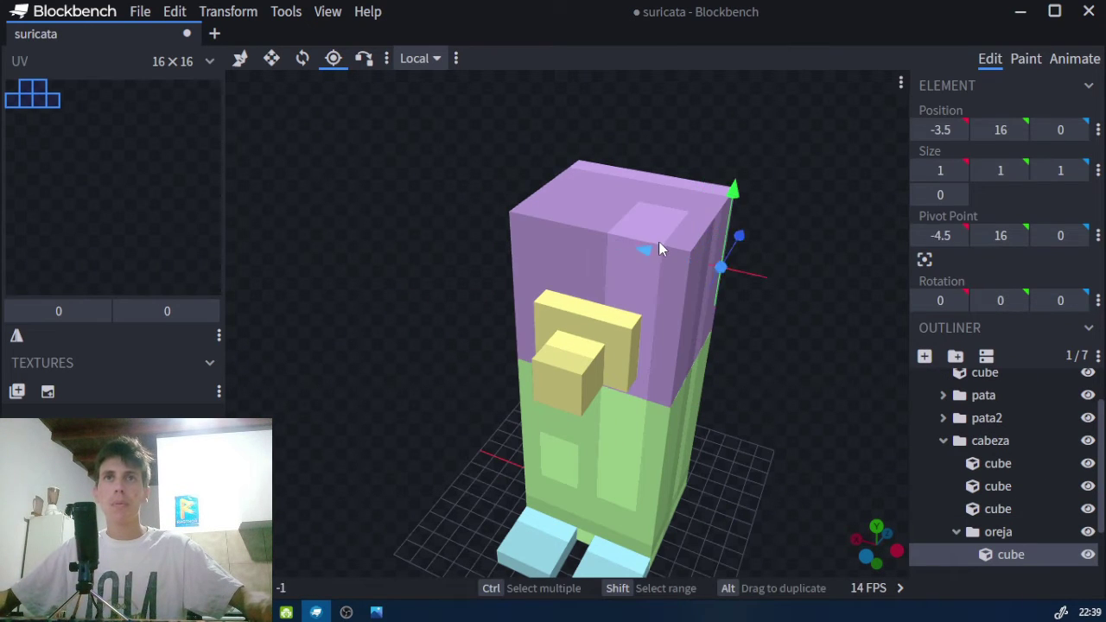
{"action": "left_click", "coordinate": [241, 58]}
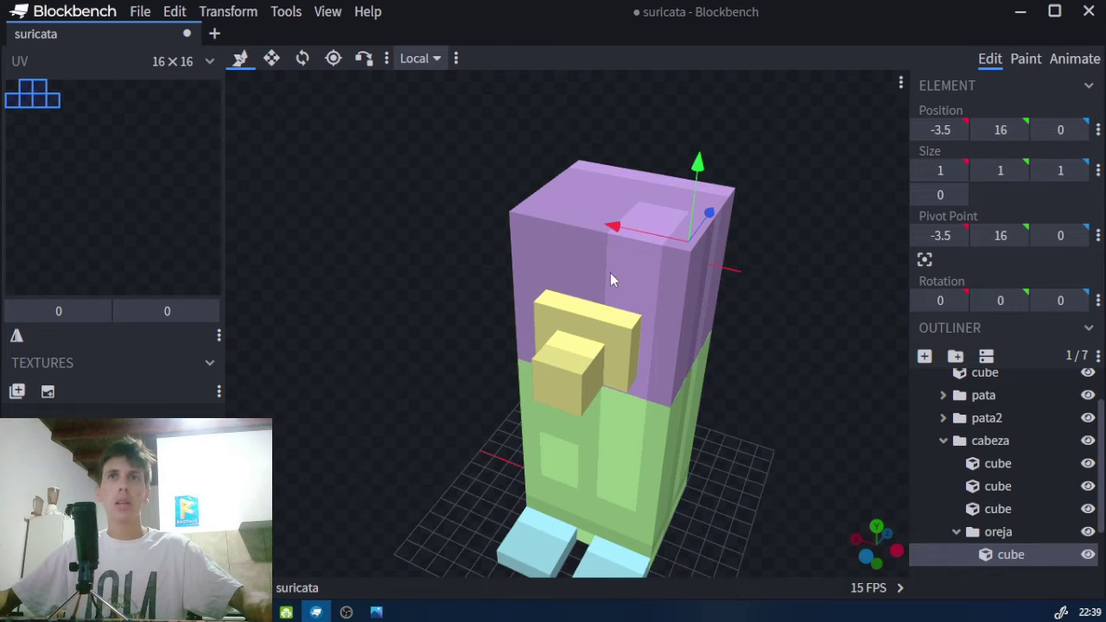
{"action": "left_click_drag", "start_coordinate": [621, 223], "coordinate": [643, 236]}
{"action": "left_click", "coordinate": [271, 58]}
{"action": "scroll", "coordinate": [822, 233], "scroll_direction": "up", "scroll_amount": 5}
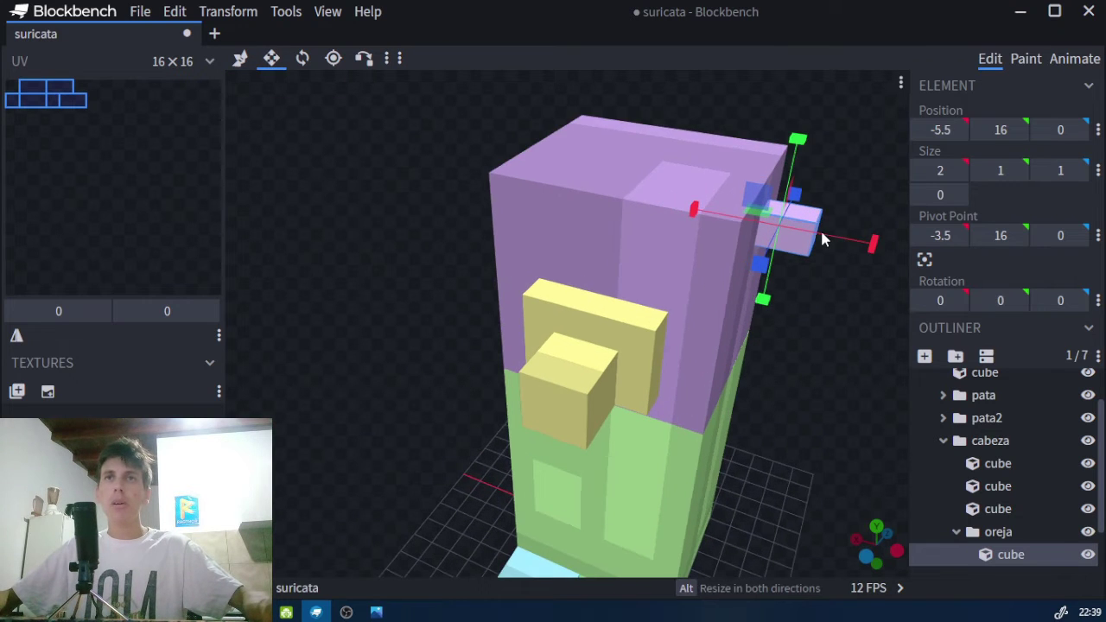
{"action": "left_click_drag", "start_coordinate": [577, 217], "coordinate": [647, 195]}
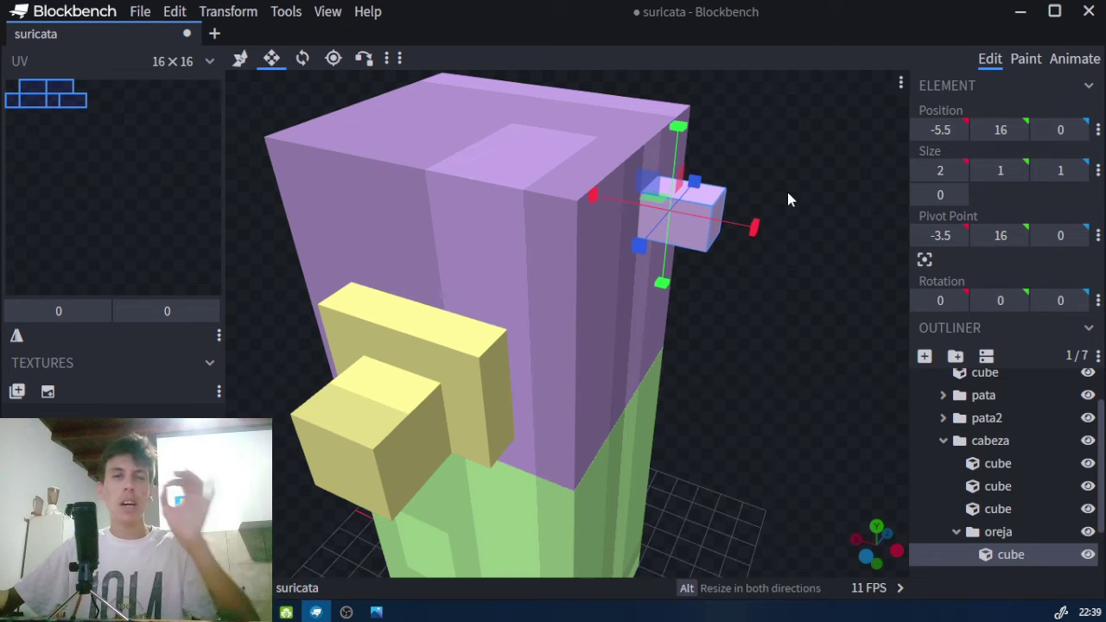
- Enlarge the ear cube to 3 × 1 × 2 by extending it forward to Z -1 and outward to X -6.5
{"action": "right_click_drag", "start_coordinate": [754, 166], "coordinate": [705, 204]}
{"action": "left_click_drag", "start_coordinate": [704, 203], "coordinate": [662, 198]}
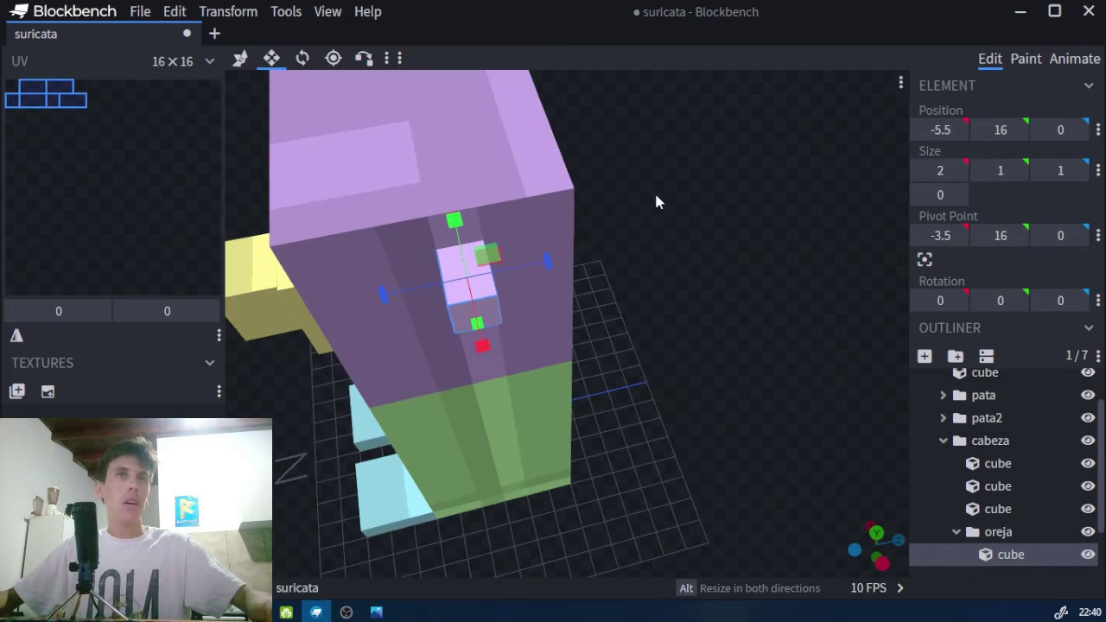
{"action": "left_click_drag", "start_coordinate": [374, 300], "coordinate": [358, 304]}
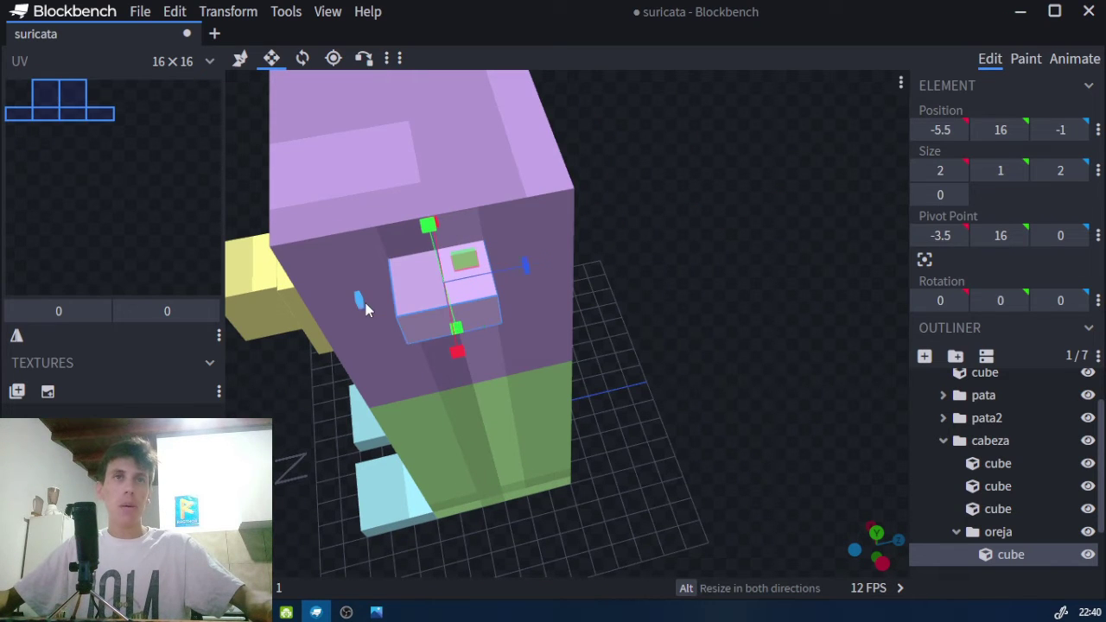
{"action": "left_click_drag", "start_coordinate": [721, 324], "coordinate": [772, 297]}
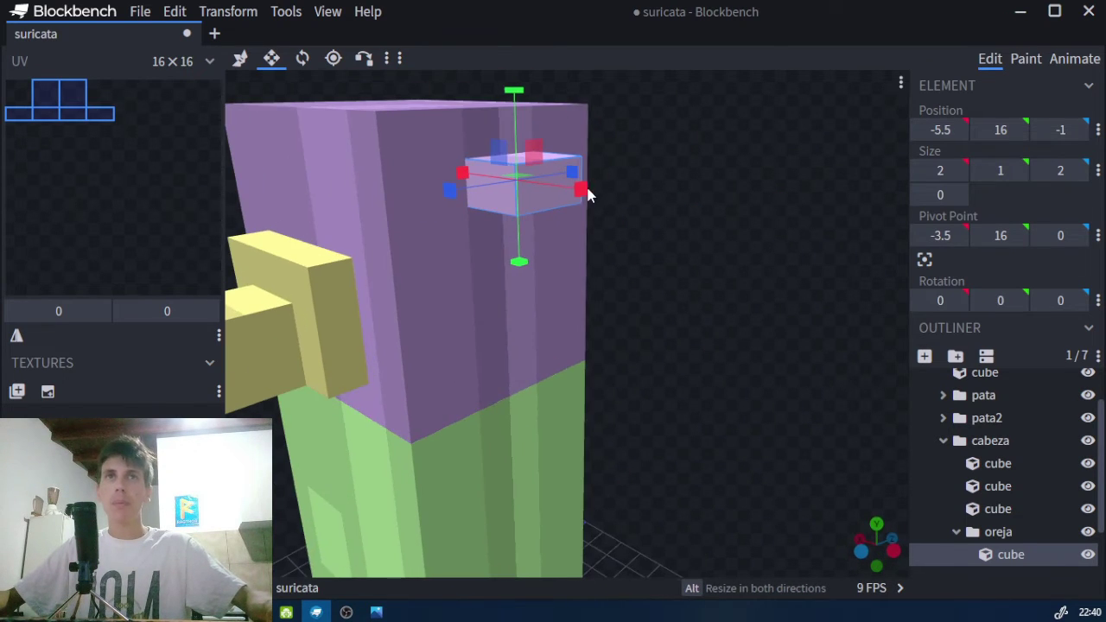
{"action": "left_click_drag", "start_coordinate": [580, 190], "coordinate": [603, 200]}
{"action": "left_click_drag", "start_coordinate": [673, 152], "coordinate": [648, 229]}
{"action": "scroll", "coordinate": [731, 225], "scroll_direction": "down", "scroll_amount": 3}
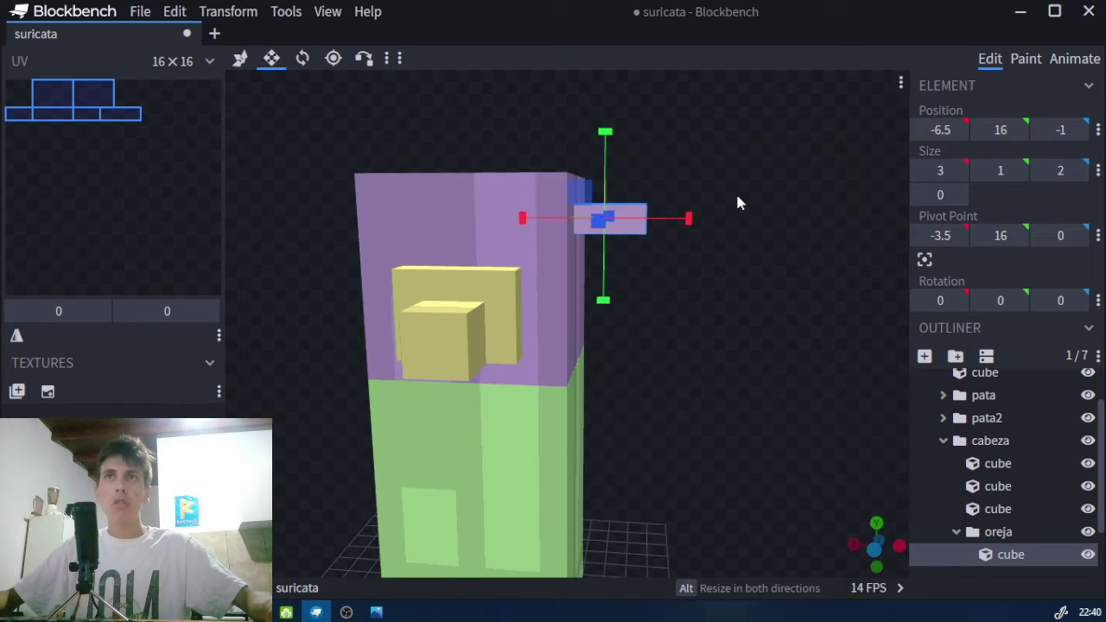
- Thin the ear cube to a height of 0.5, keeping its position at -6.5, 16, -1
{"action": "scroll", "coordinate": [734, 201], "scroll_direction": "up", "scroll_amount": 4}
{"action": "right_click_drag", "start_coordinate": [716, 158], "coordinate": [699, 204]}
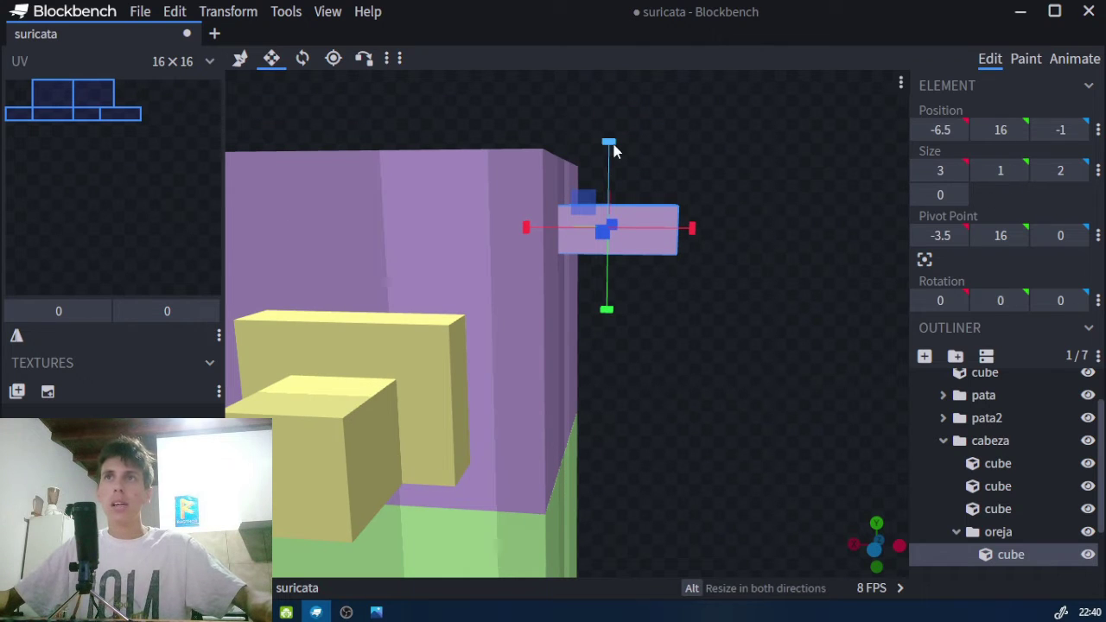
{"action": "left_click", "coordinate": [1001, 170]}
{"action": "type", "text": "0.5"}
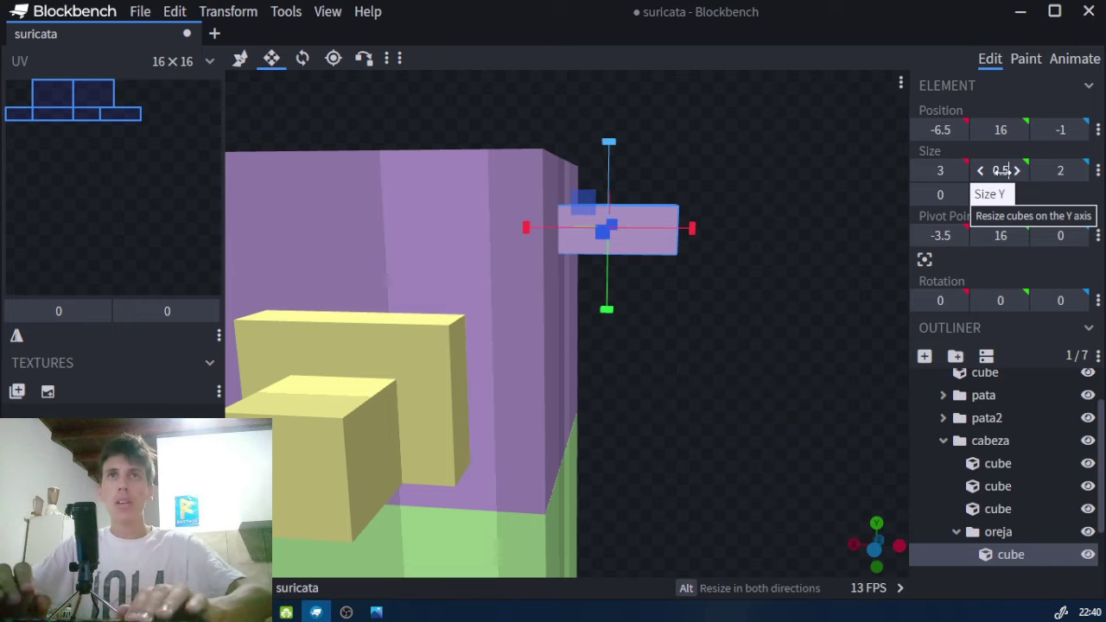
{"action": "key", "text": "Return"}
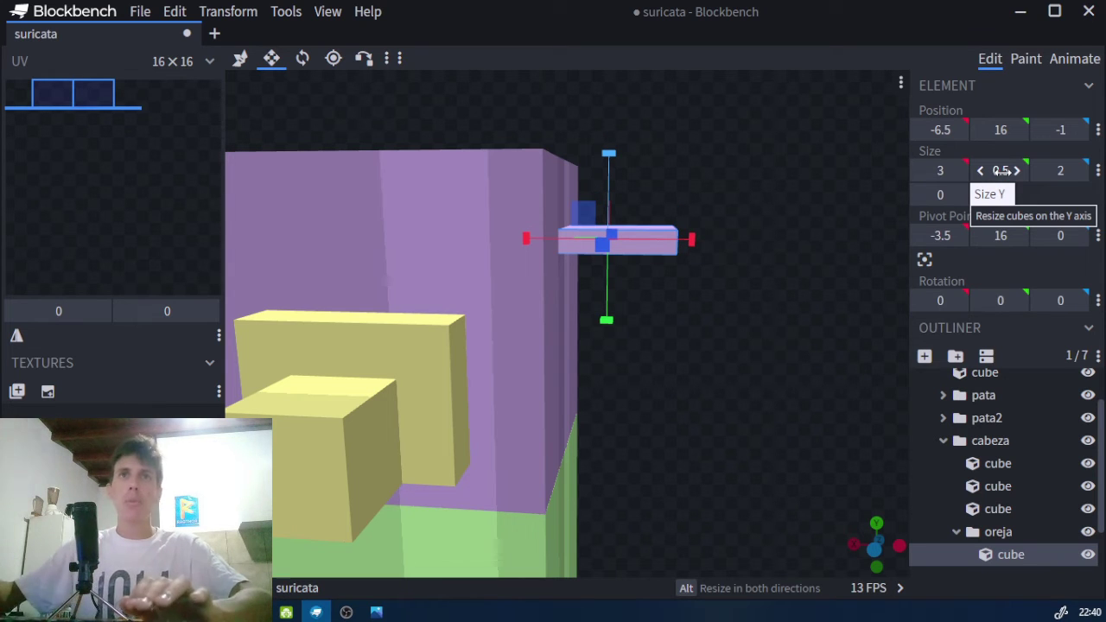
{"action": "left_click", "coordinate": [243, 58]}
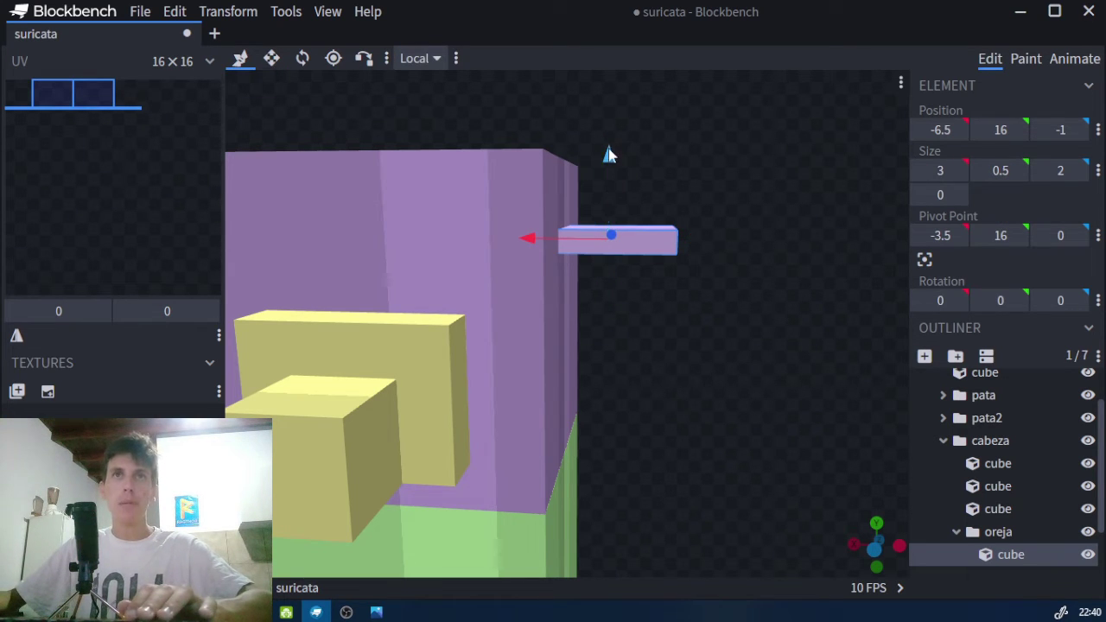
{"action": "mouse_move", "coordinate": [608, 145]}
{"action": "left_mouse_down"}
{"action": "mouse_move", "coordinate": [609, 131]}
{"action": "mouse_move", "coordinate": [595, 159]}
{"action": "left_mouse_up"}
{"action": "left_click_drag", "start_coordinate": [815, 198], "coordinate": [771, 245]}
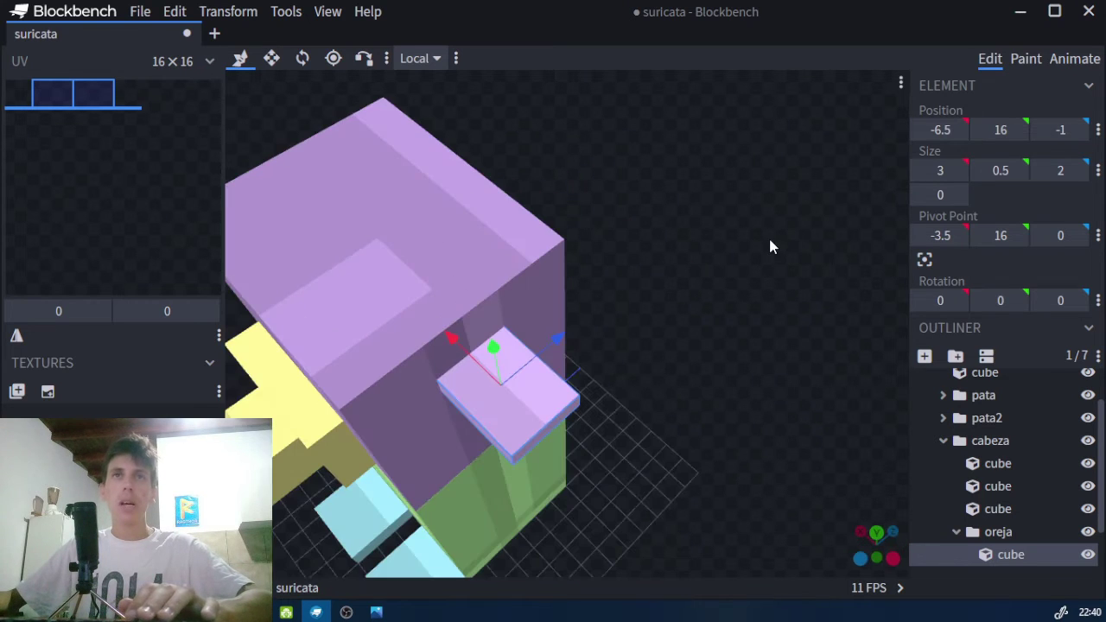
- Duplicate the oreja group and move the copy's pivot point to 3, 16, 0 on the opposite side of the head
{"action": "left_click", "coordinate": [982, 534]}
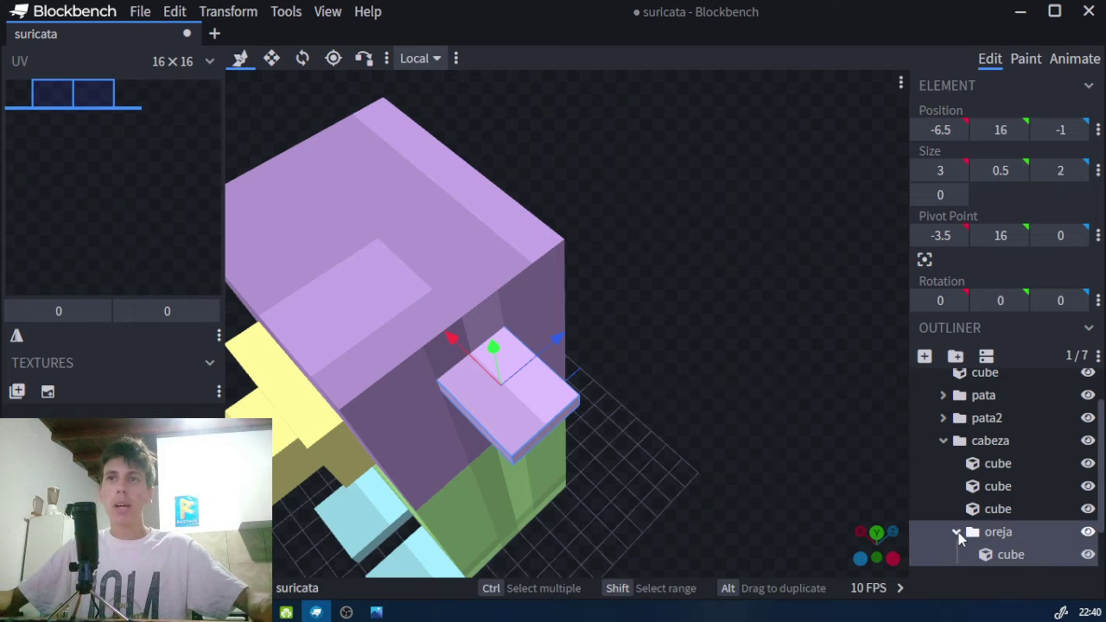
{"action": "left_click", "coordinate": [957, 532]}
{"action": "key", "text": "ctrl+d"}
{"action": "left_click_drag", "start_coordinate": [590, 239], "coordinate": [317, 110]}
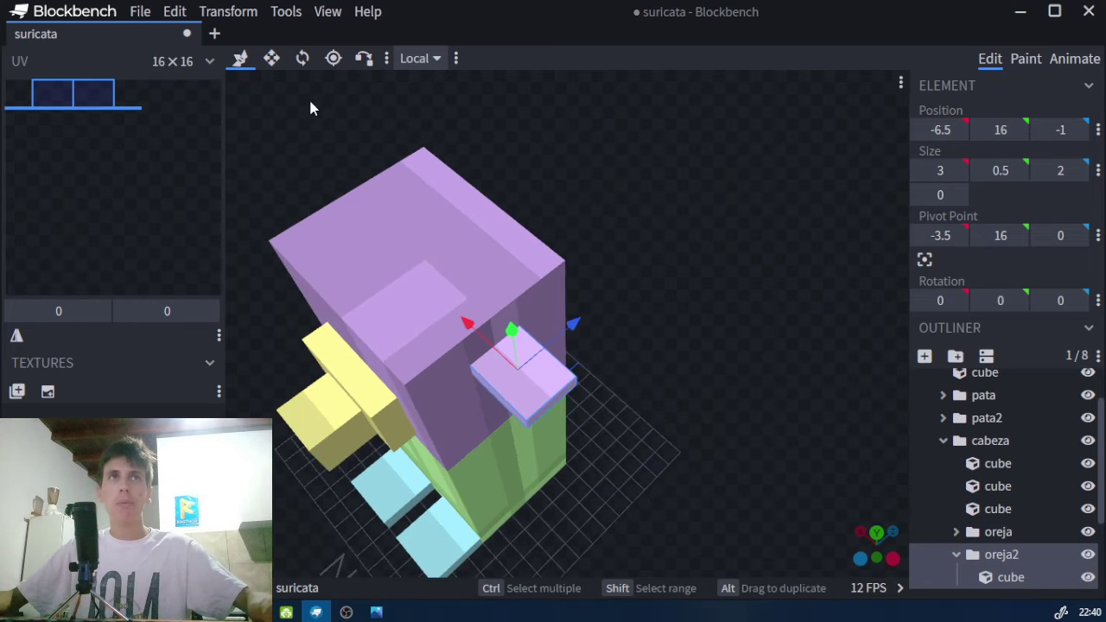
{"action": "left_click", "coordinate": [333, 58]}
{"action": "left_click_drag", "start_coordinate": [534, 193], "coordinate": [675, 244]}
{"action": "left_click_drag", "start_coordinate": [511, 320], "coordinate": [431, 349]}
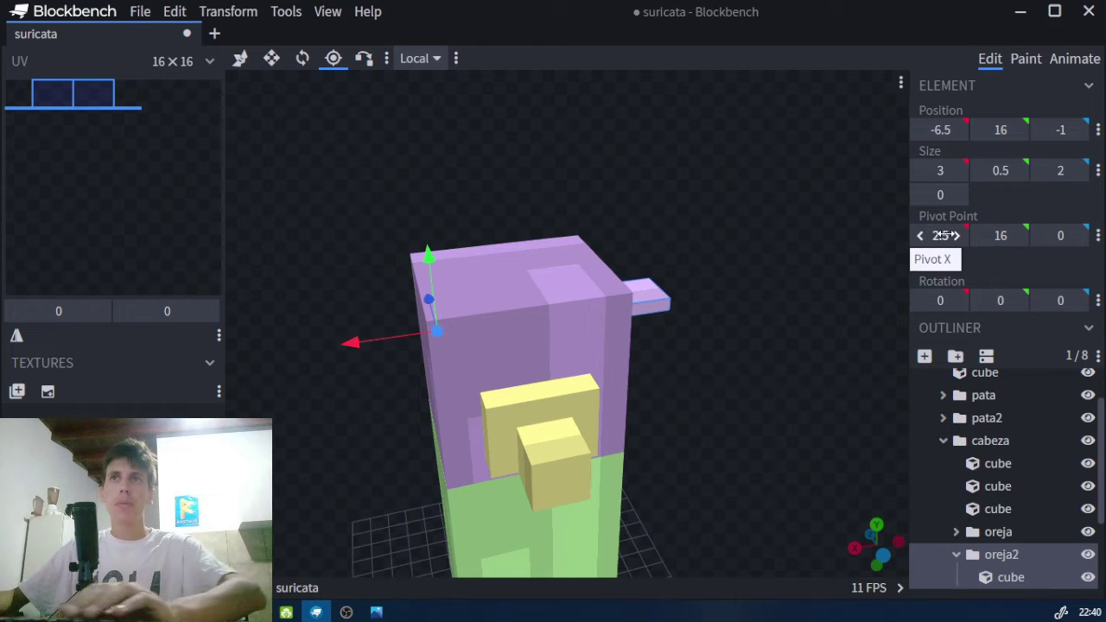
{"action": "left_click_drag", "start_coordinate": [947, 235], "coordinate": [956, 235]}
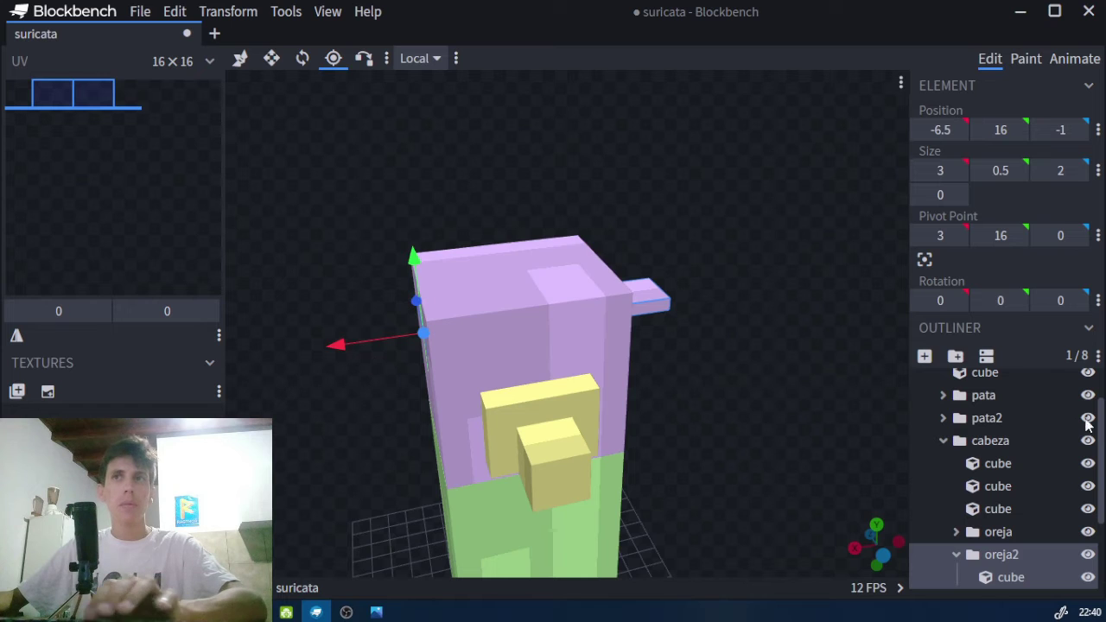
- Move the duplicated ear cube across the head to position 2.5, 16, -1
{"action": "left_click", "coordinate": [1009, 578]}
{"action": "scroll", "coordinate": [994, 510], "scroll_direction": "down", "scroll_amount": 2}
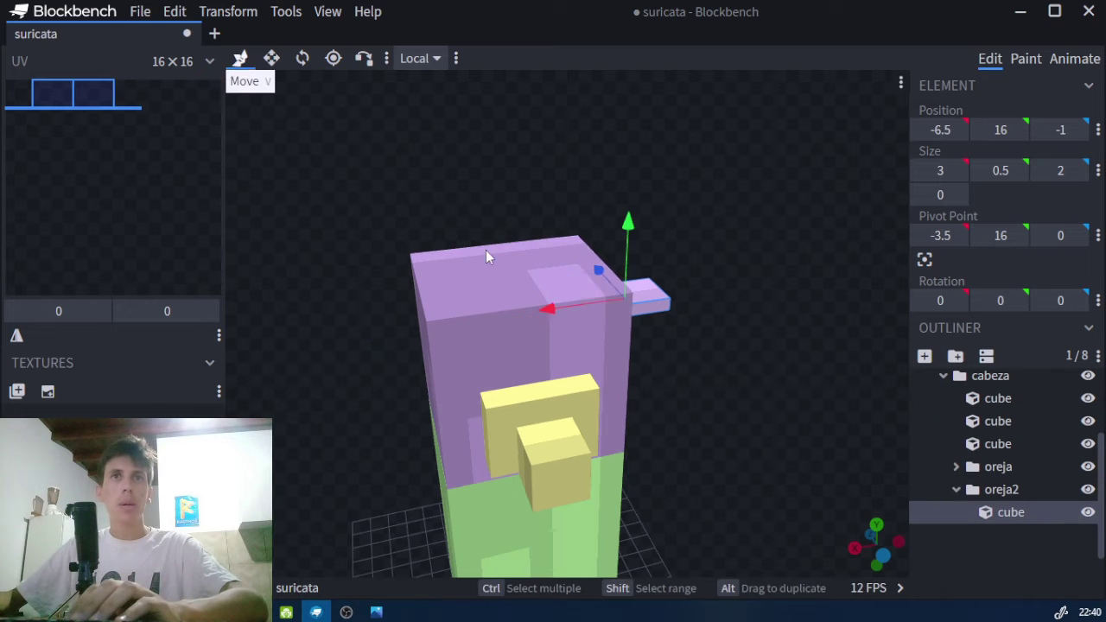
{"action": "left_click_drag", "start_coordinate": [562, 304], "coordinate": [741, 143]}
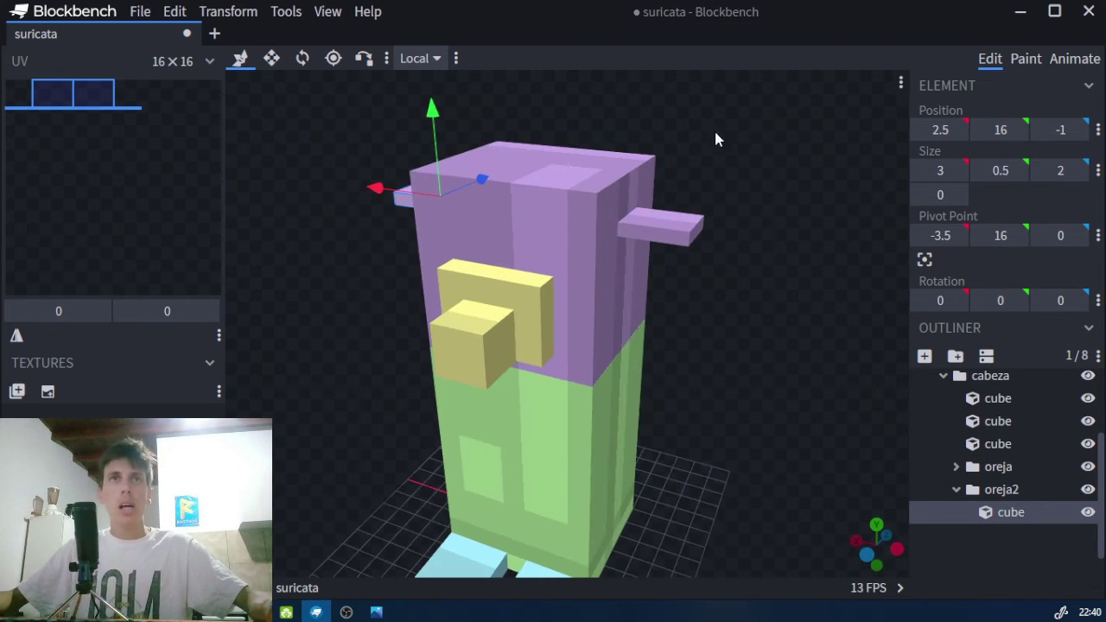
- Save the project as suricata.bbmodel in a new folder named TUTORIALES inside the 3D\Blockbench folder
{"action": "left_click", "coordinate": [139, 12]}
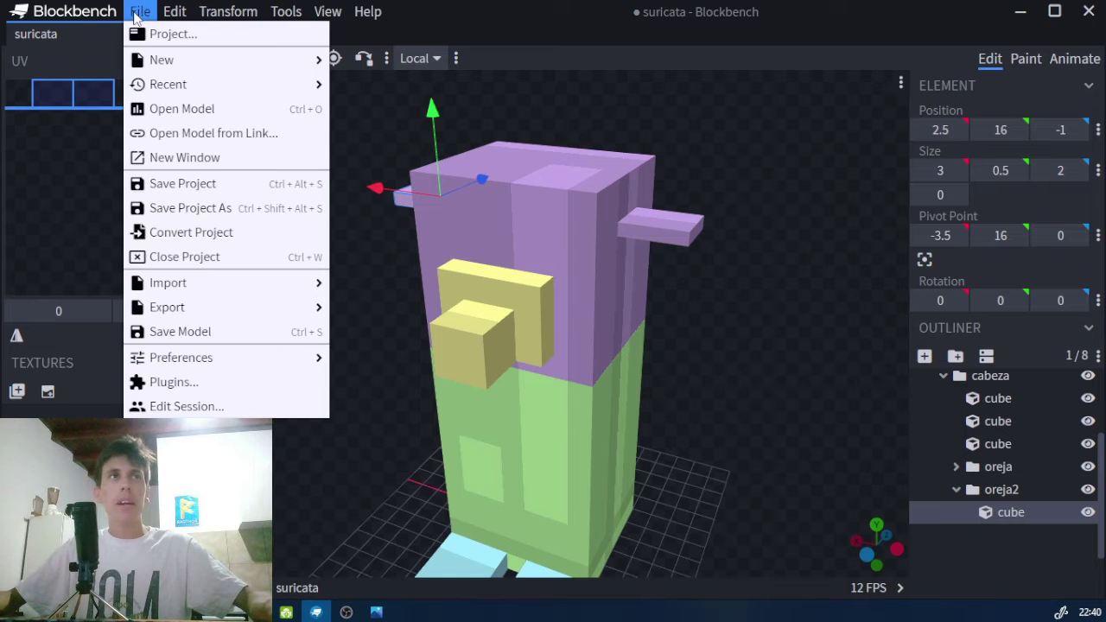
{"action": "left_click", "coordinate": [205, 185]}
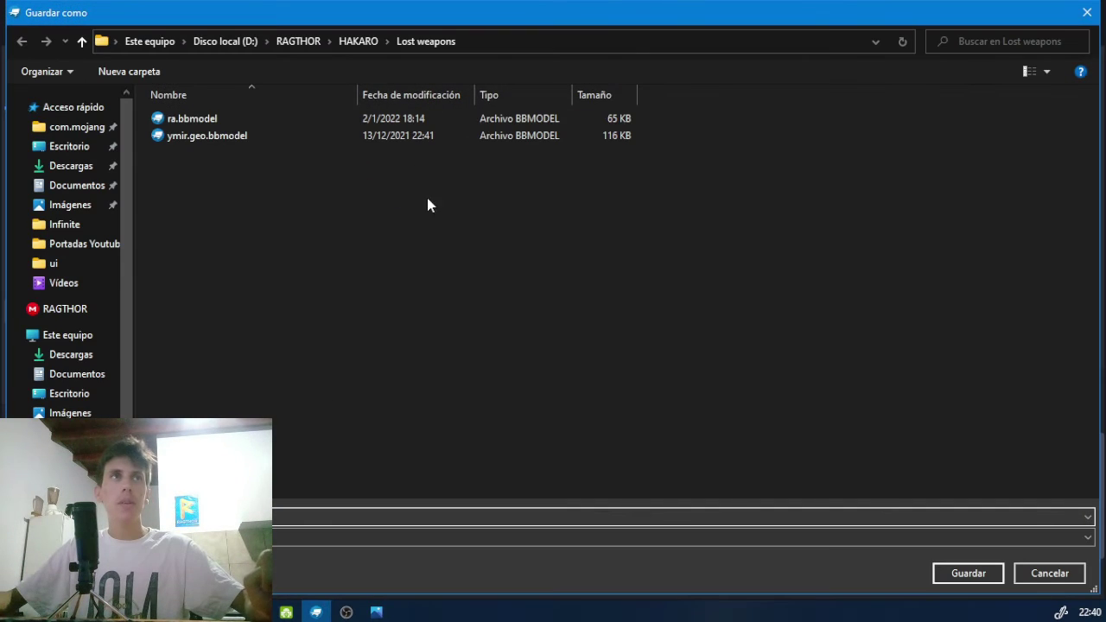
{"action": "left_click", "coordinate": [292, 41]}
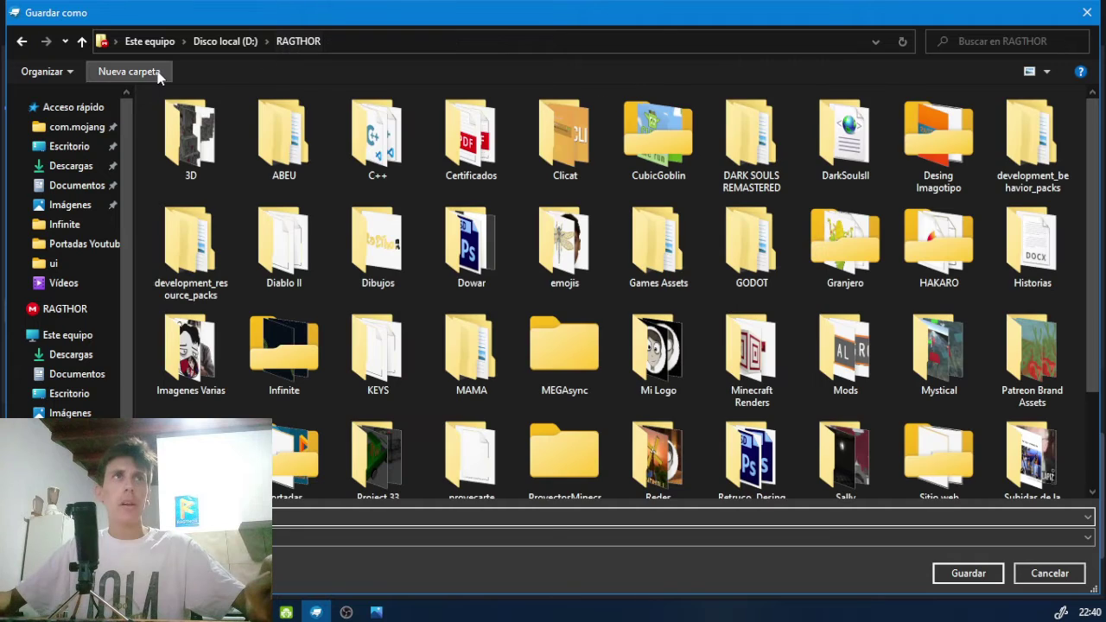
{"action": "double_click", "coordinate": [190, 138]}
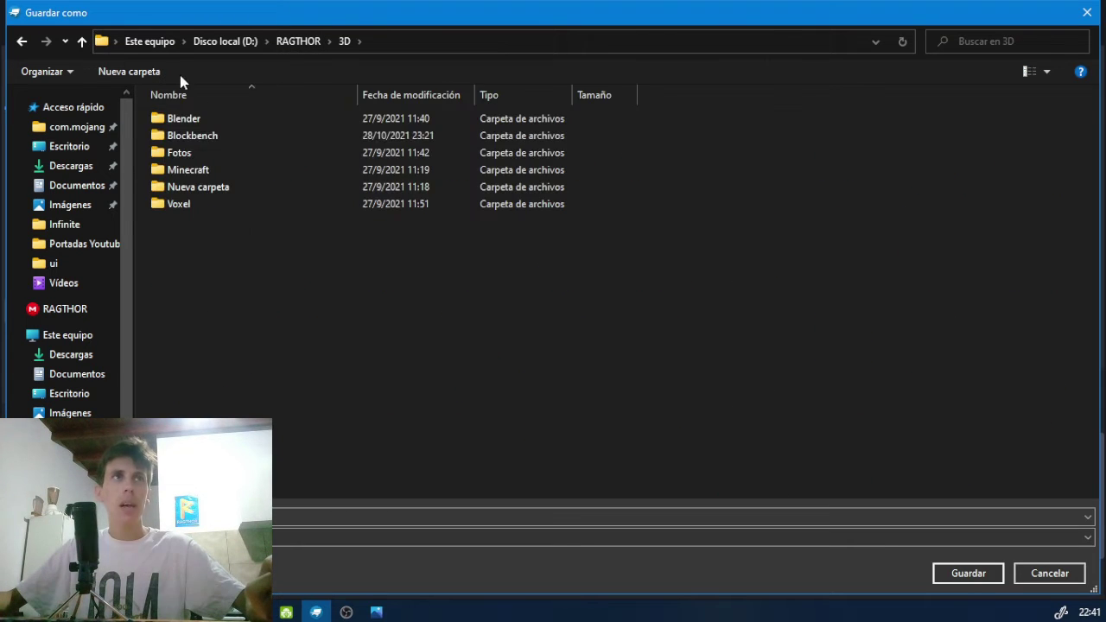
{"action": "double_click", "coordinate": [214, 132]}
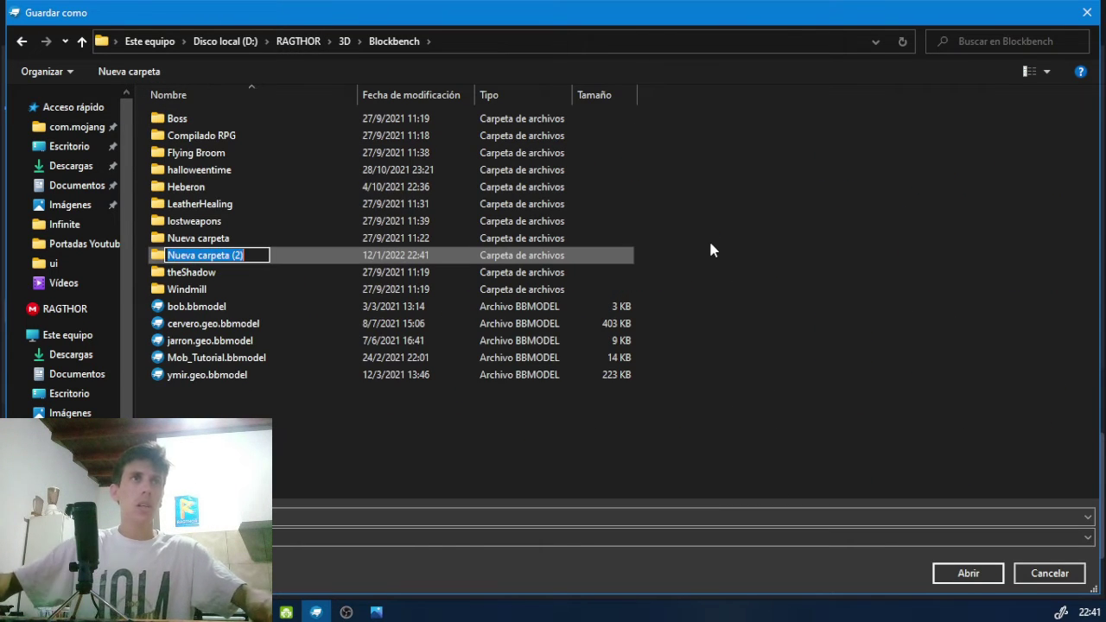
{"action": "type", "text": "TUTO"}
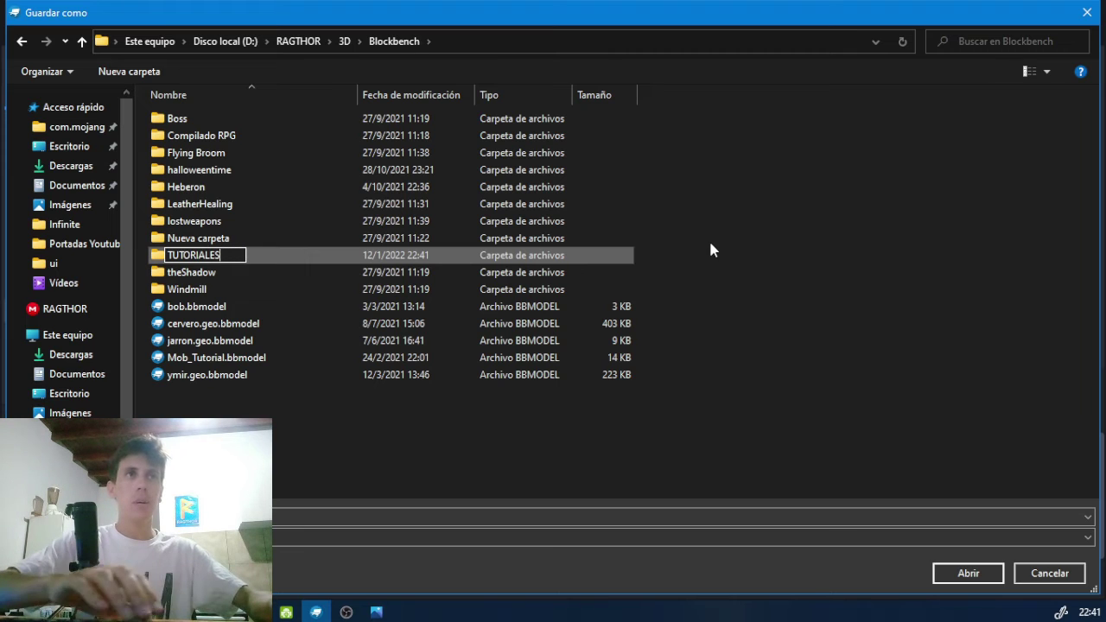
{"action": "type", "text": "RIALES"}
{"action": "key", "text": "Return"}
{"action": "key", "text": "Return"}
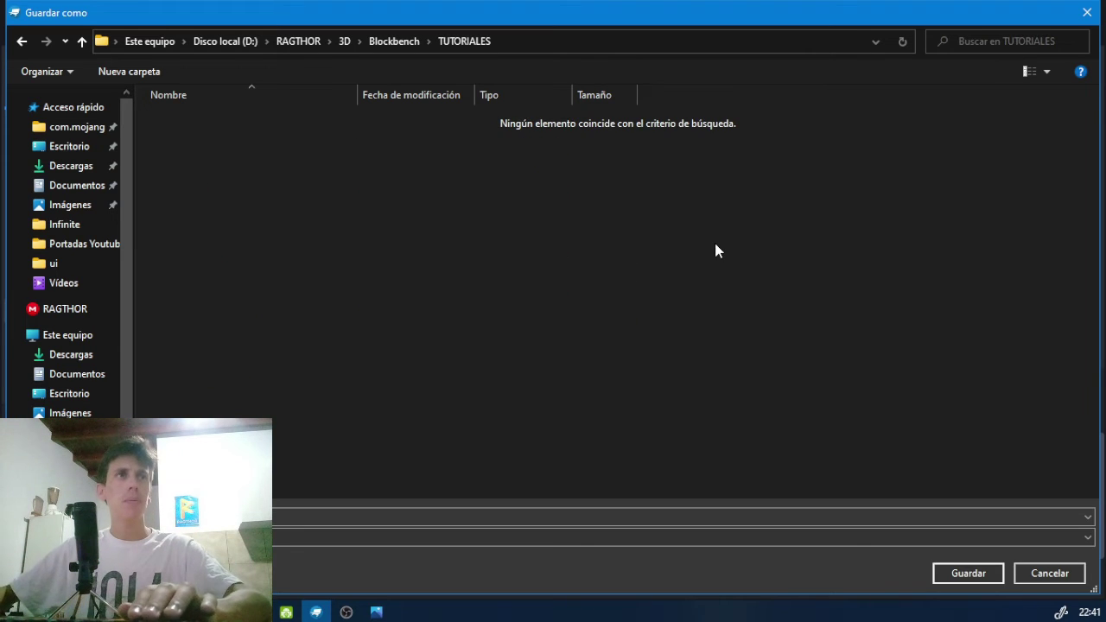
{"action": "left_click", "coordinate": [960, 574]}
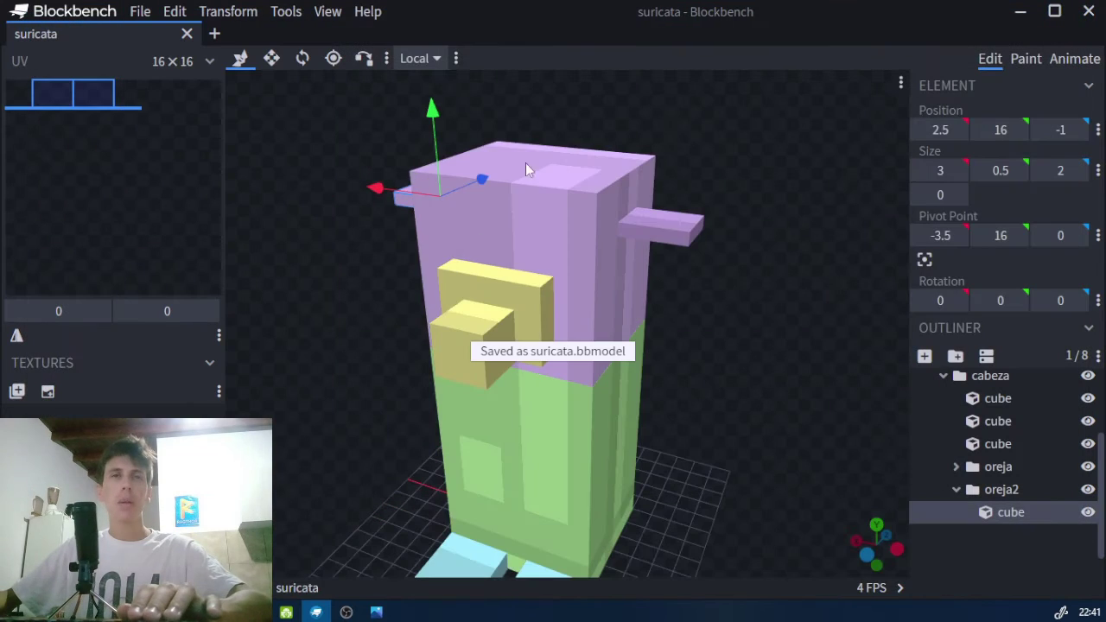
- Add a new group inside the cuerpo group and name it cola
{"action": "right_click_drag", "start_coordinate": [827, 300], "coordinate": [832, 244]}
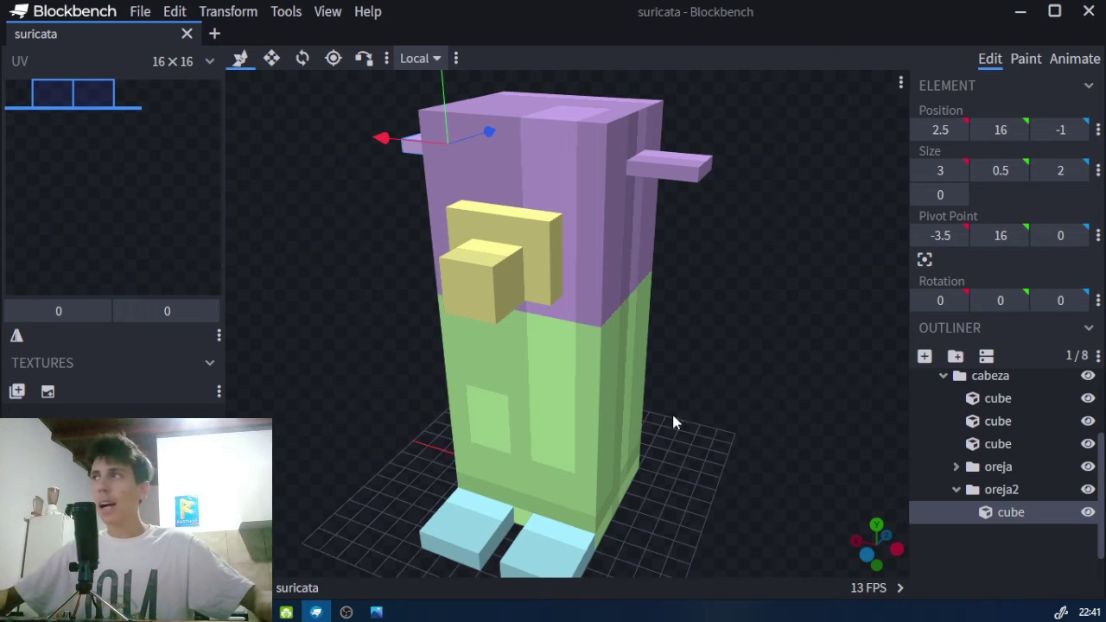
{"action": "left_click_drag", "start_coordinate": [792, 303], "coordinate": [748, 300]}
{"action": "scroll", "coordinate": [1003, 449], "scroll_direction": "up", "scroll_amount": 3}
{"action": "left_click", "coordinate": [943, 494]}
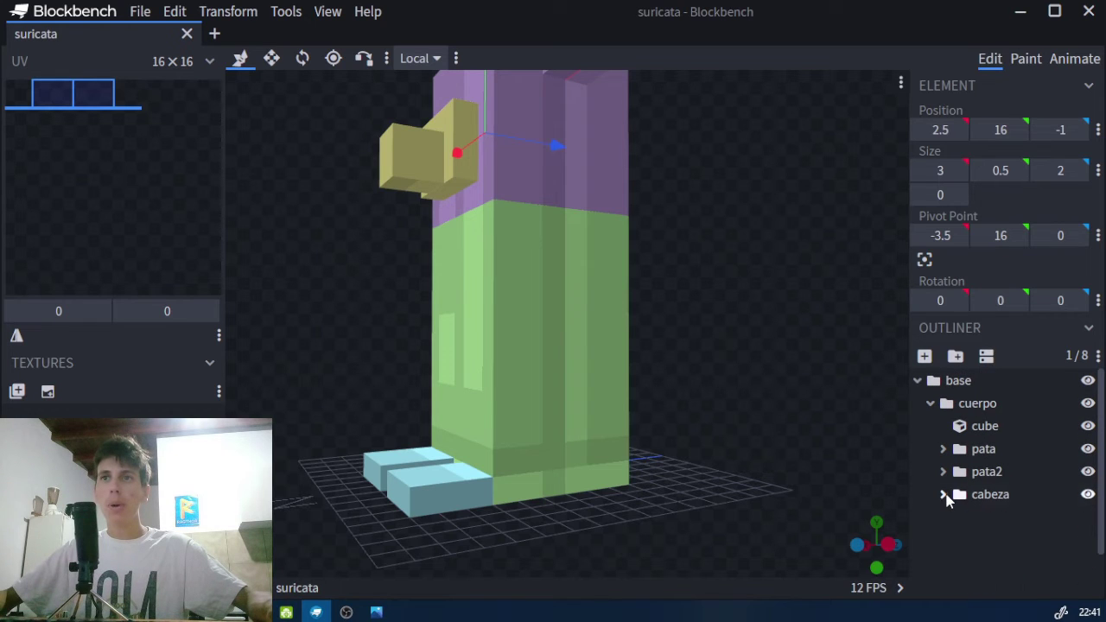
{"action": "left_click", "coordinate": [980, 407]}
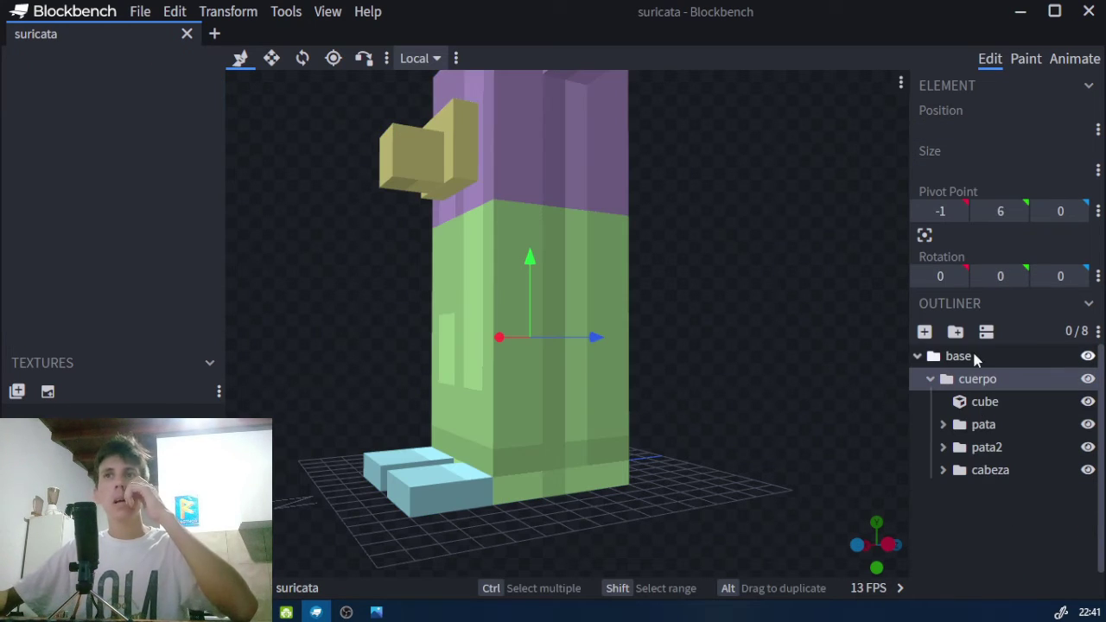
{"action": "left_click", "coordinate": [955, 332]}
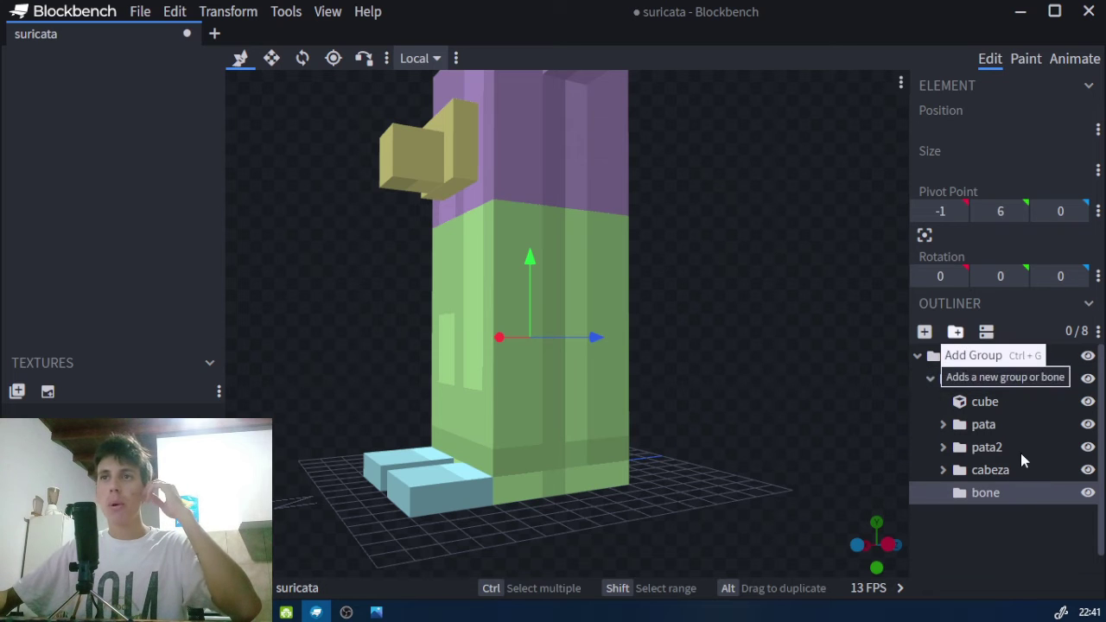
{"action": "double_click", "coordinate": [995, 489]}
{"action": "type", "text": "cola"}
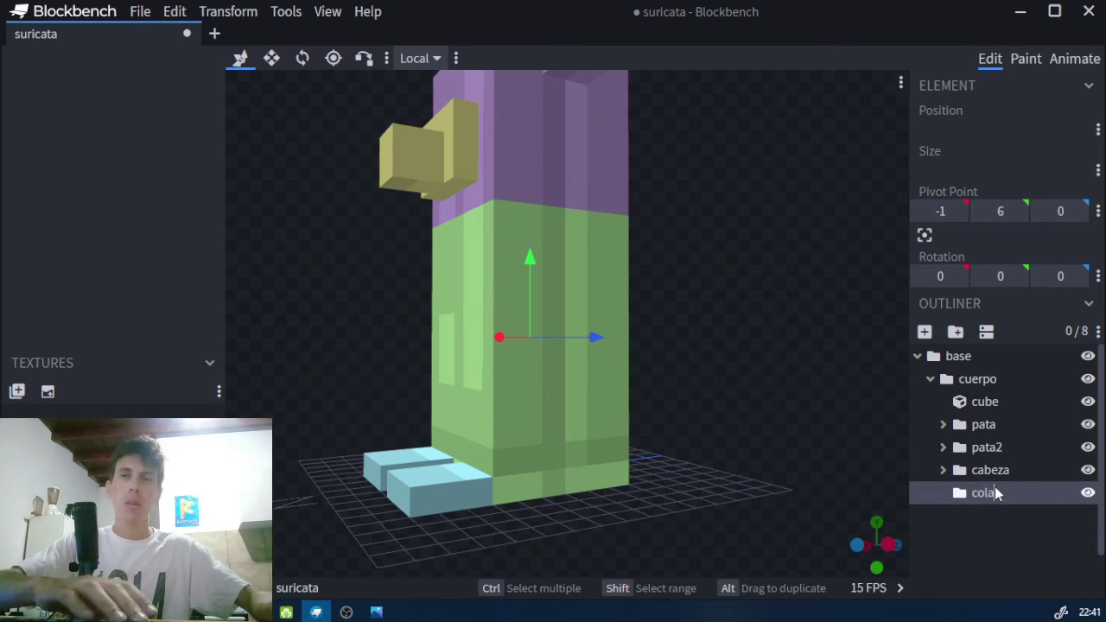
- Move the cola group's pivot point to 0, 1, 3, at the lower back of the body
{"action": "left_click", "coordinate": [333, 58]}
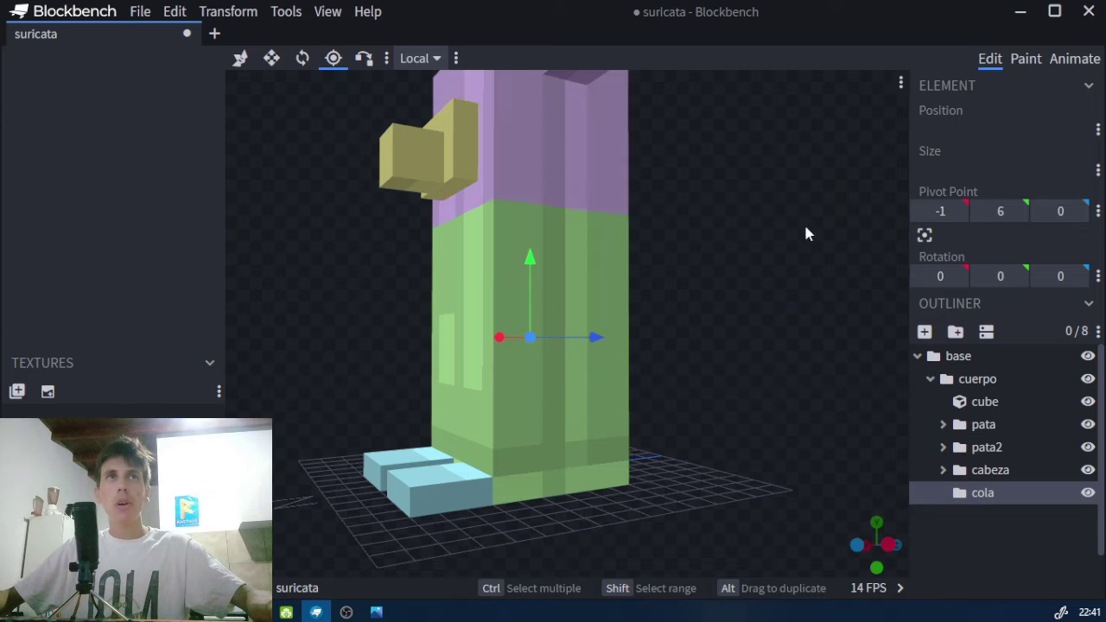
{"action": "left_click_drag", "start_coordinate": [533, 270], "coordinate": [568, 369]}
{"action": "left_click_drag", "start_coordinate": [669, 372], "coordinate": [649, 449]}
{"action": "left_click_drag", "start_coordinate": [708, 378], "coordinate": [733, 386]}
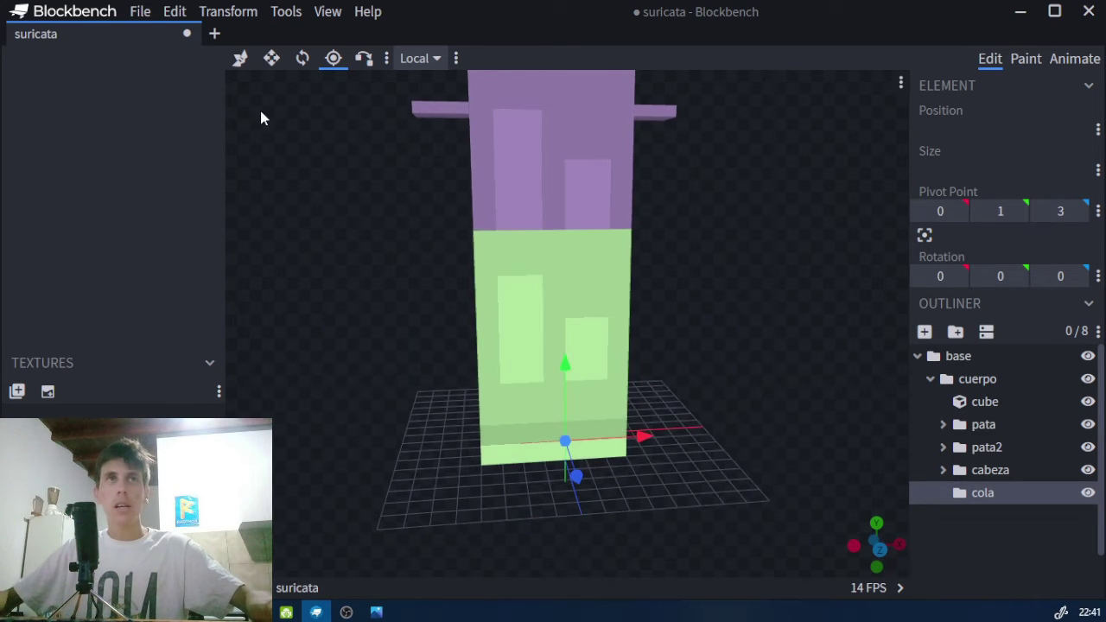
- Add a cube to the cola group and resize it to 2 × 2 × 4 at position -1, 0, 3
{"action": "left_click_drag", "start_coordinate": [793, 328], "coordinate": [951, 383]}
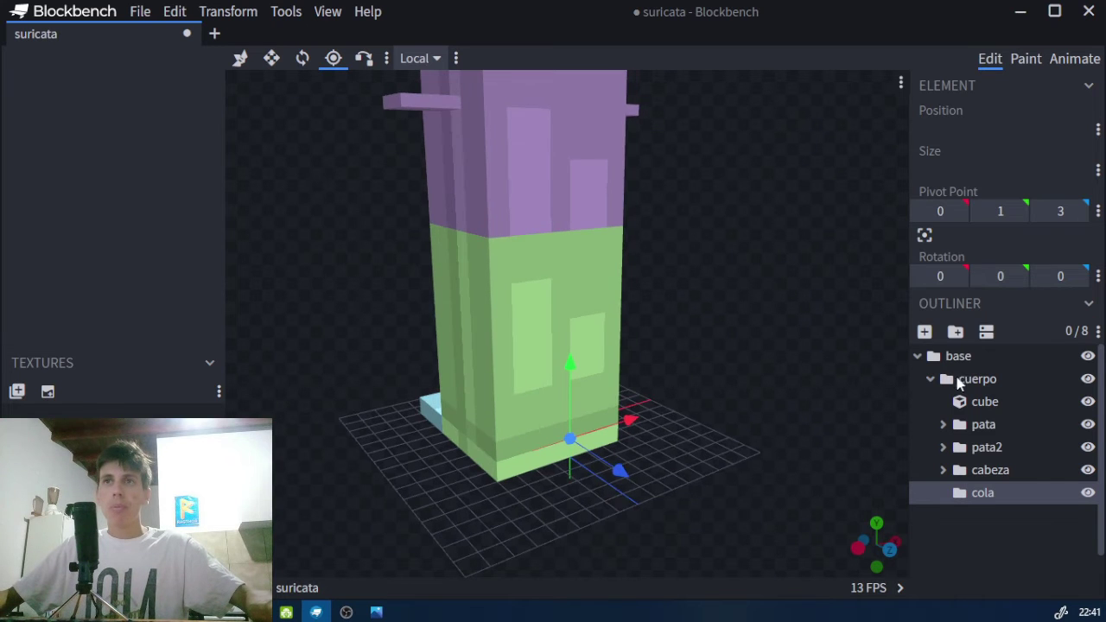
{"action": "left_click", "coordinate": [924, 331]}
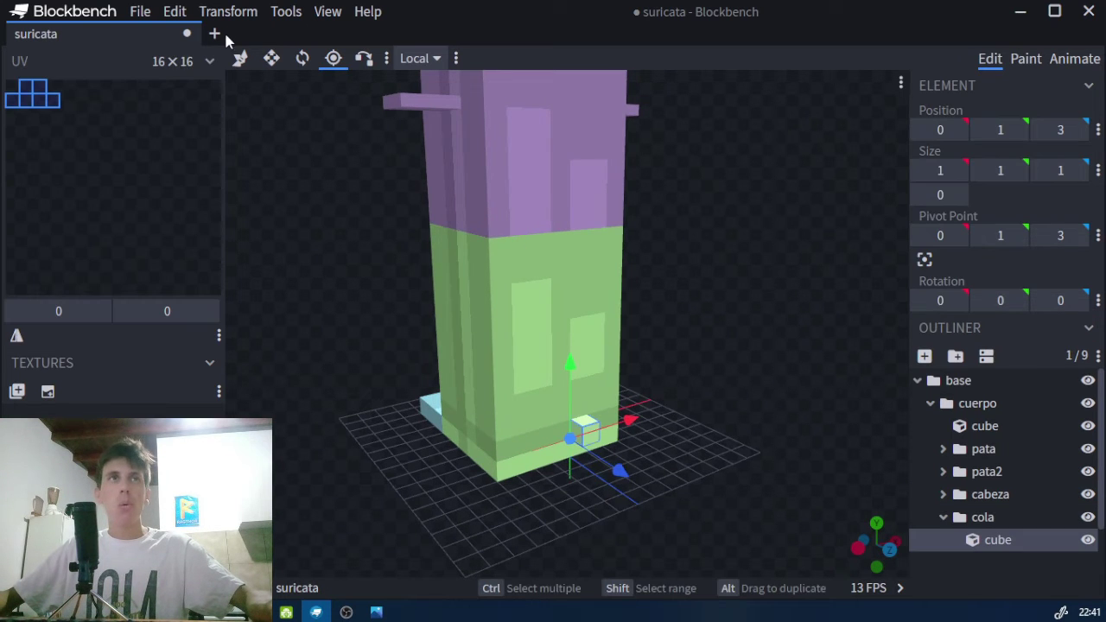
{"action": "left_click", "coordinate": [273, 61]}
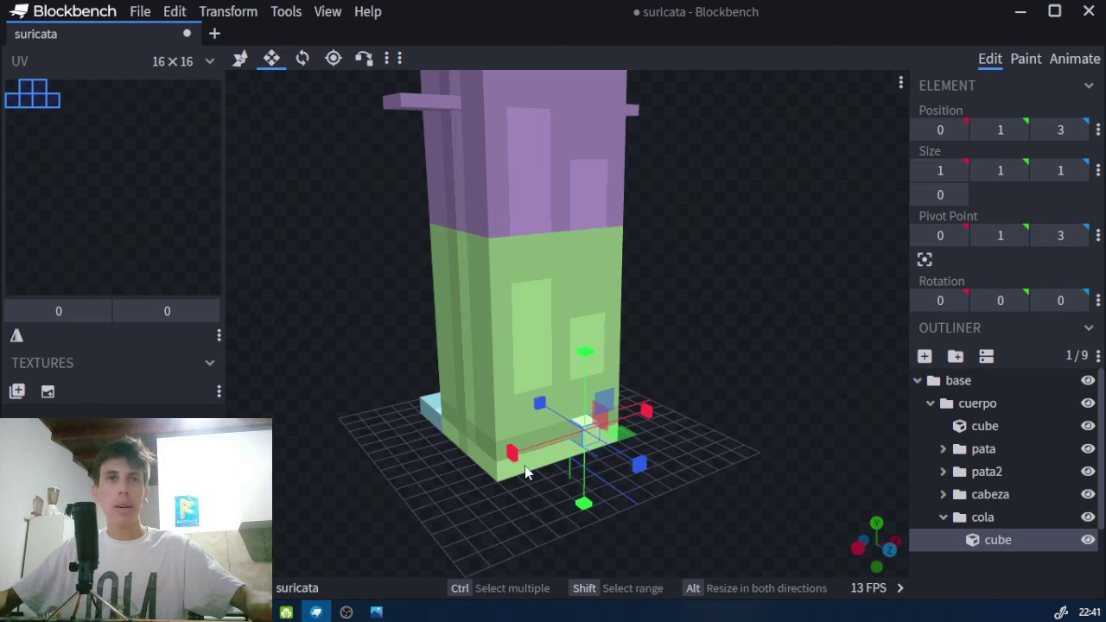
{"action": "left_click_drag", "start_coordinate": [511, 453], "coordinate": [499, 453]}
{"action": "left_click_drag", "start_coordinate": [581, 501], "coordinate": [575, 518]}
{"action": "left_click_drag", "start_coordinate": [648, 487], "coordinate": [688, 517]}
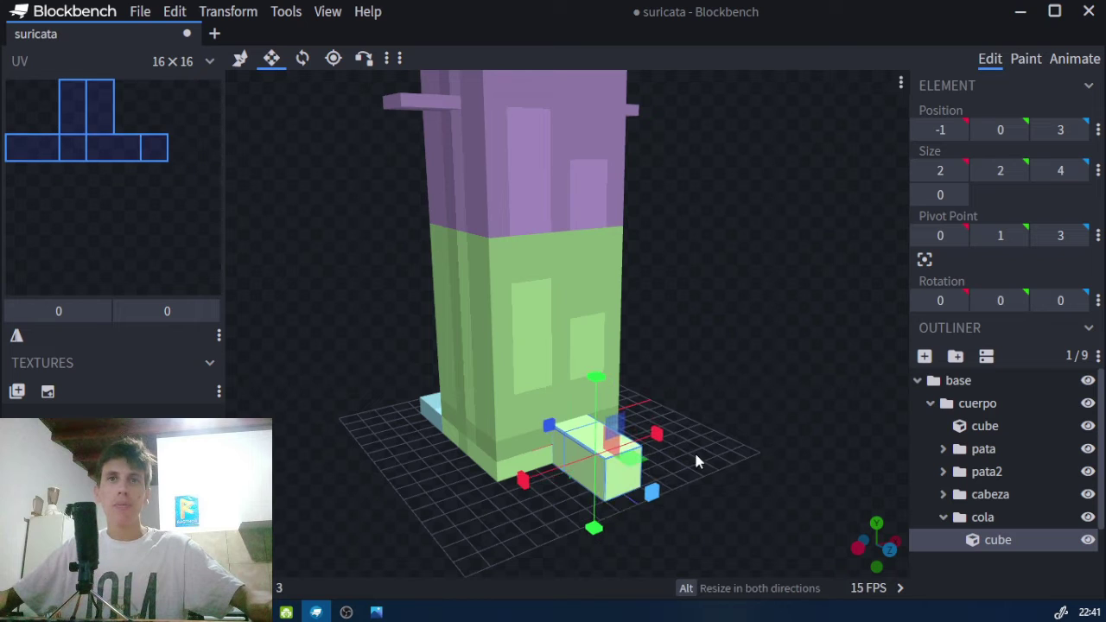
- Add a nested group inside cola and move its pivot point to 0, 1, 7, at the end of the tail cube
{"action": "left_click_drag", "start_coordinate": [731, 375], "coordinate": [843, 469]}
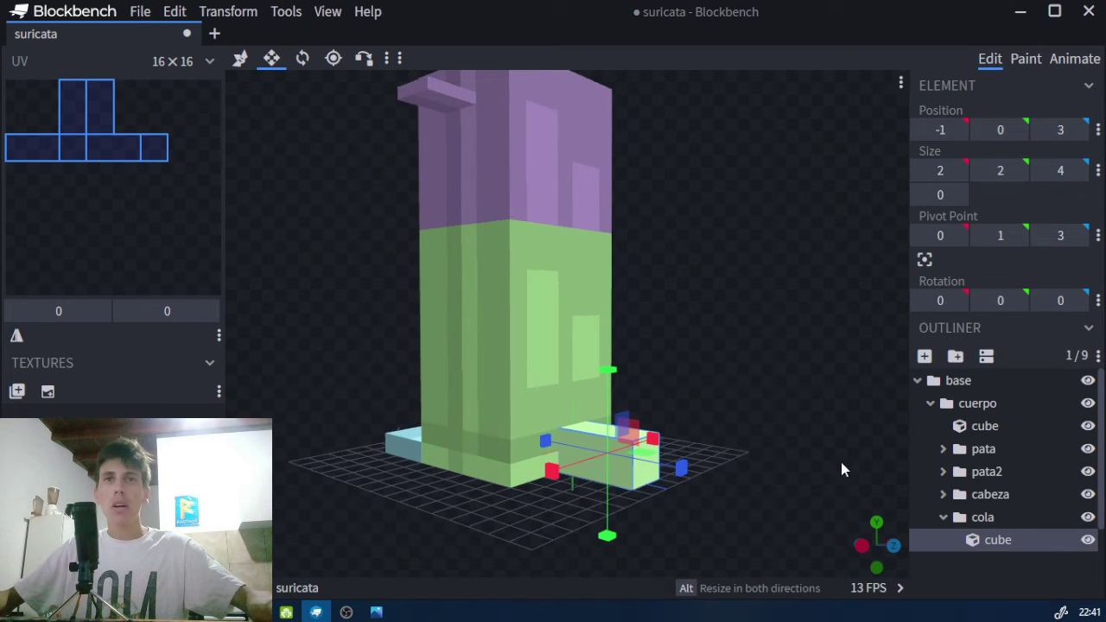
{"action": "left_click", "coordinate": [973, 516]}
{"action": "left_click", "coordinate": [956, 357]}
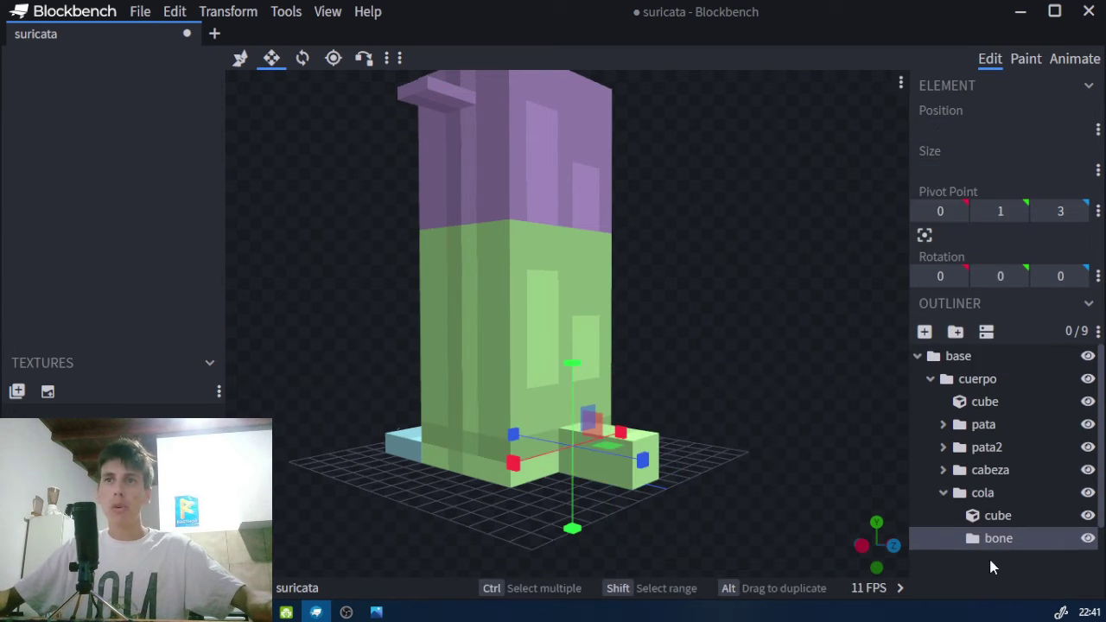
{"action": "left_click", "coordinate": [334, 58]}
{"action": "left_click_drag", "start_coordinate": [743, 294], "coordinate": [653, 391]}
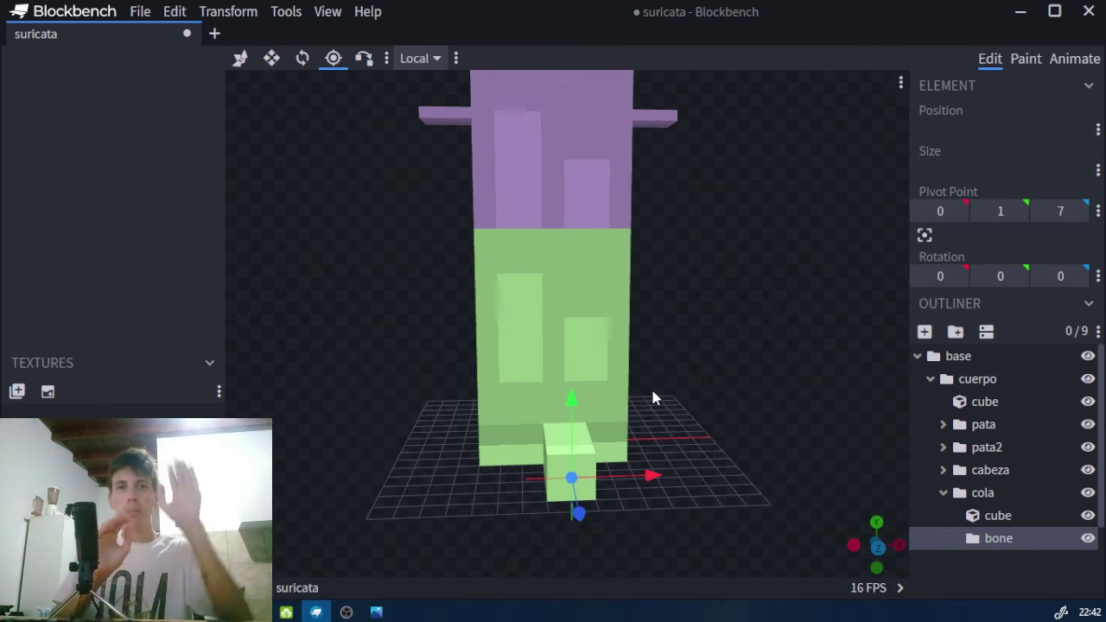
- Duplicate the tail cube, put the copy in the nested group inside cola, and move it back to position -1, 0, 7
{"action": "left_click", "coordinate": [997, 516]}
{"action": "key", "text": "ctrl+d"}
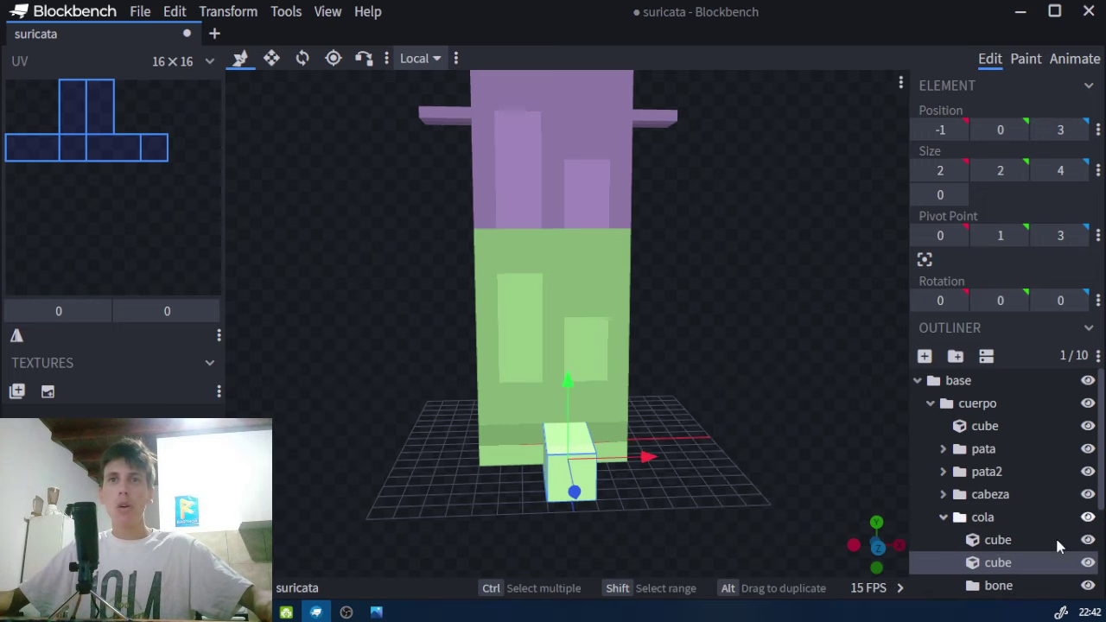
{"action": "left_click_drag", "start_coordinate": [1005, 562], "coordinate": [998, 586]}
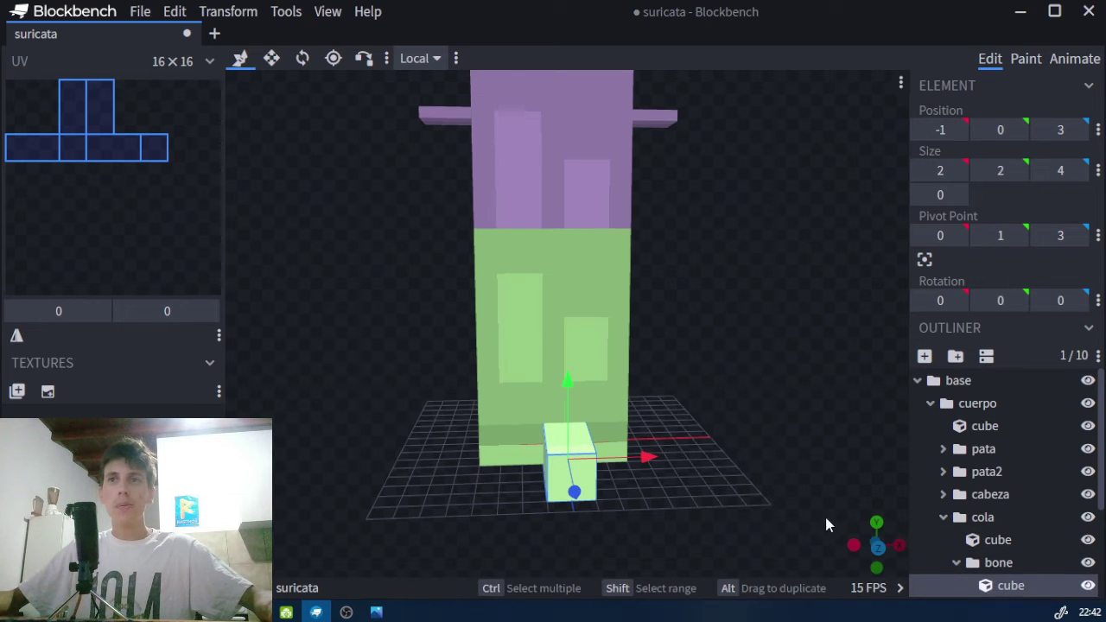
{"action": "left_click_drag", "start_coordinate": [763, 339], "coordinate": [773, 501]}
{"action": "left_click_drag", "start_coordinate": [670, 394], "coordinate": [728, 265]}
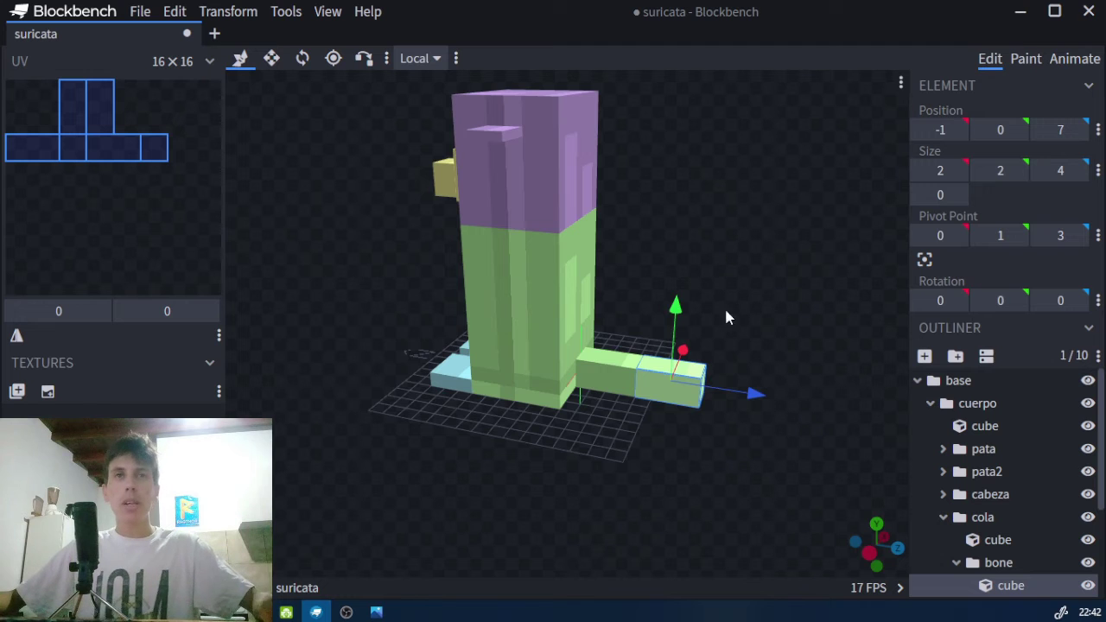
{"action": "left_click_drag", "start_coordinate": [613, 265], "coordinate": [610, 242]}
{"action": "key", "text": "KP_1"}
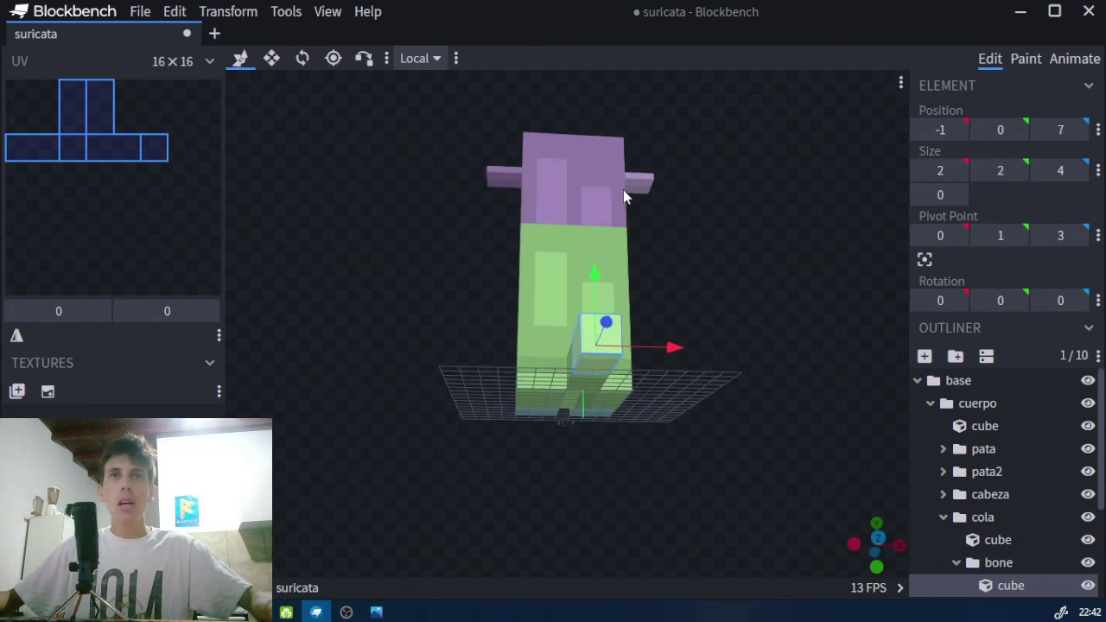
{"action": "scroll", "coordinate": [698, 235], "scroll_direction": "up", "scroll_amount": 2}
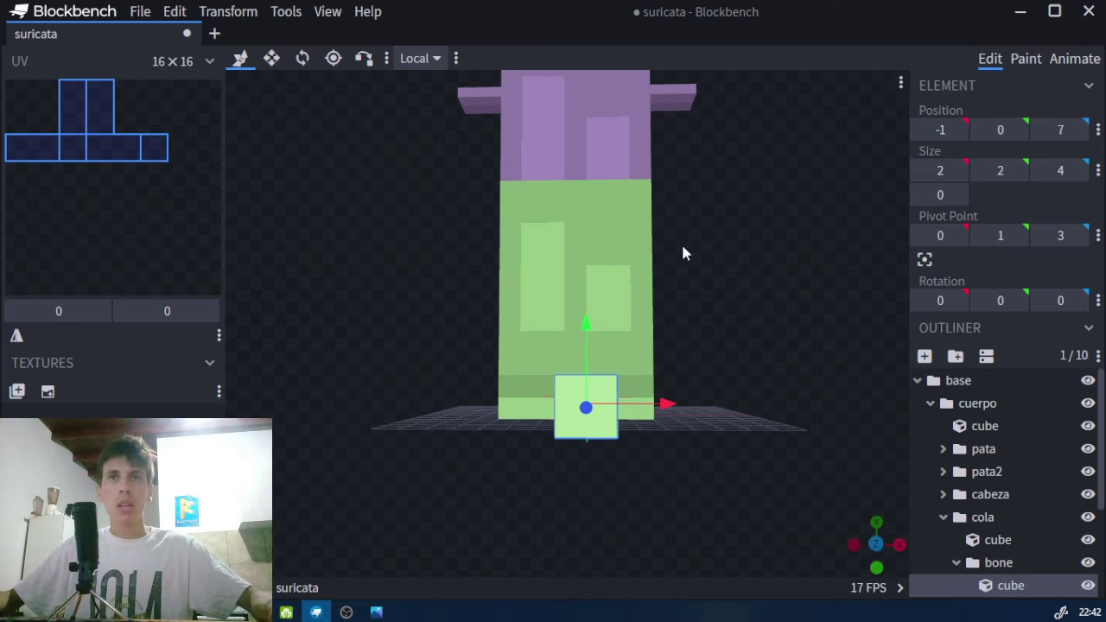